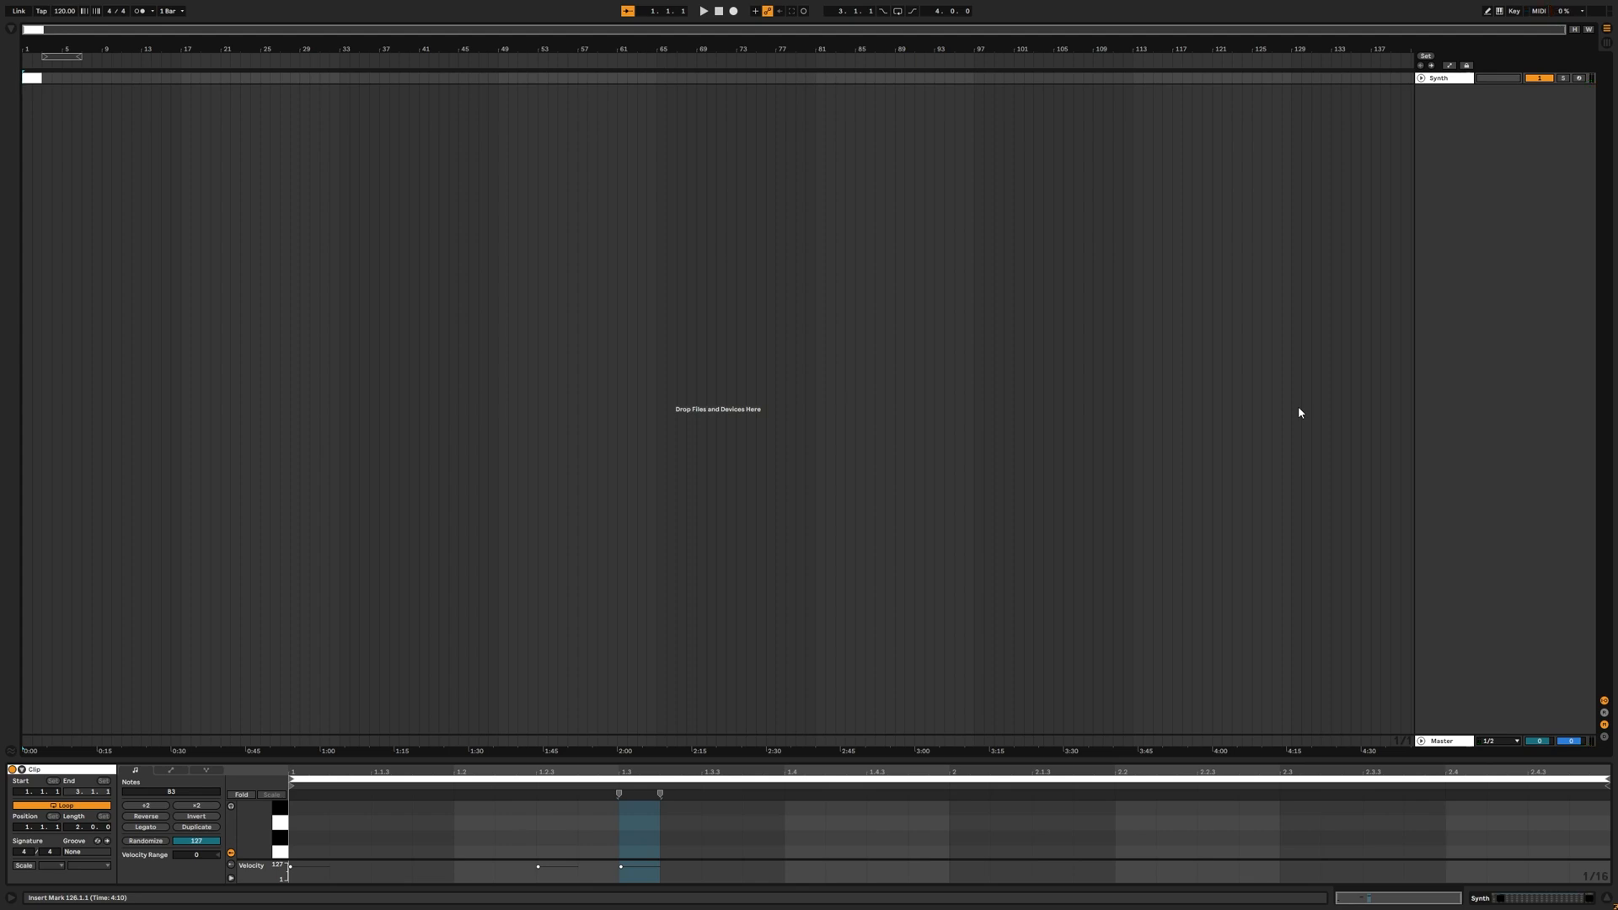
Add an audio track and a MIDI track below Synth, and name the audio track Granulator.
key(ctrl+t)
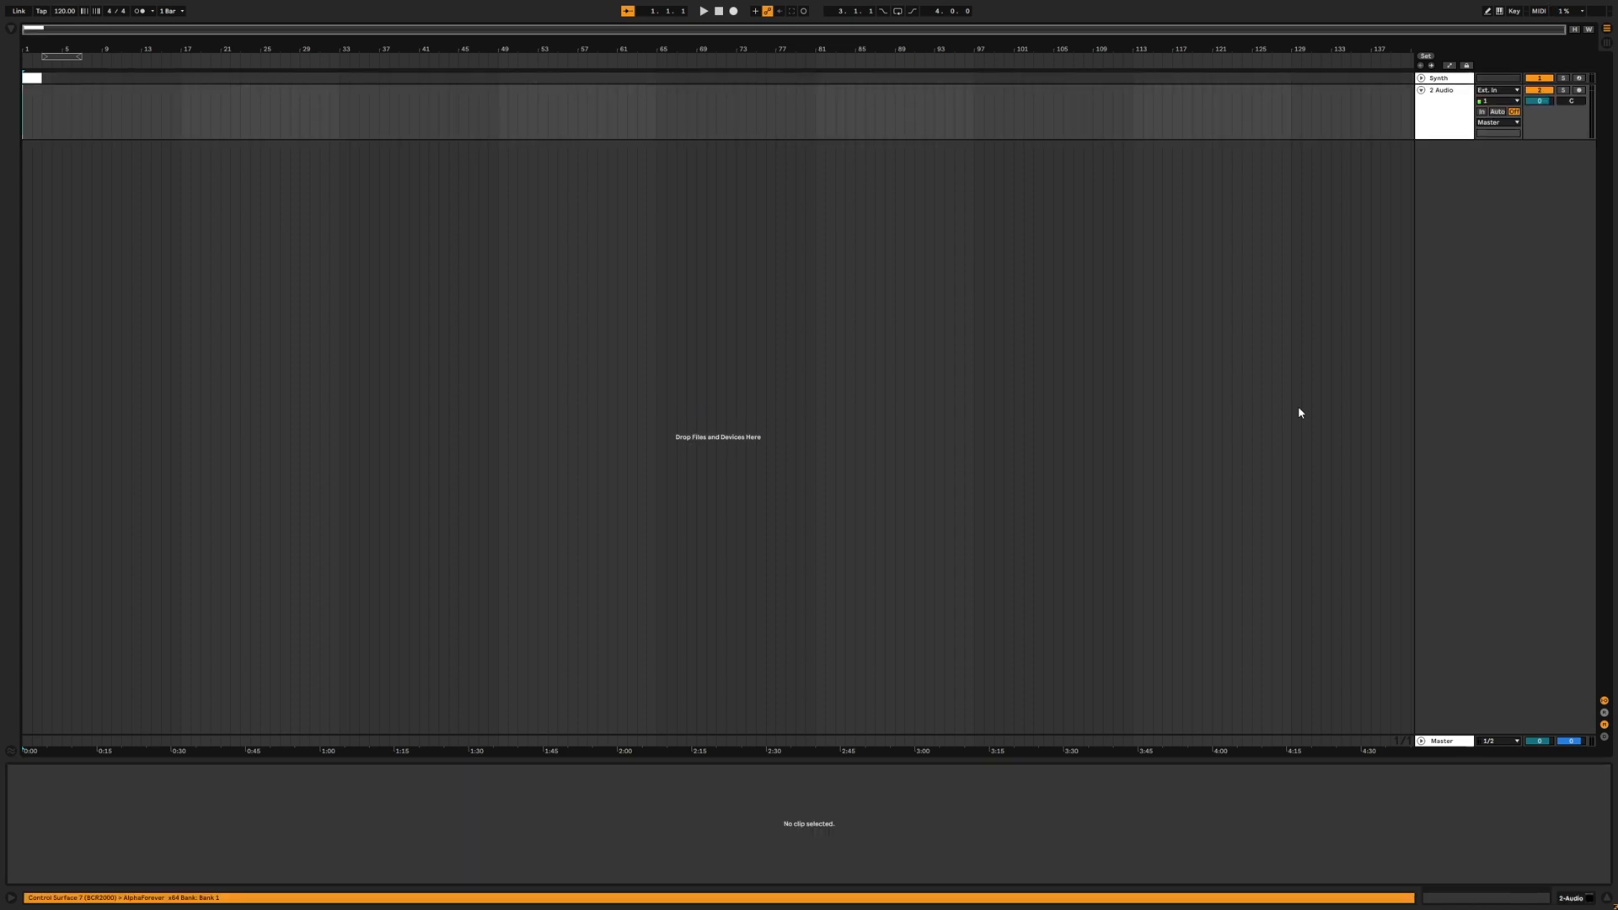
key(ctrl+shift+t)
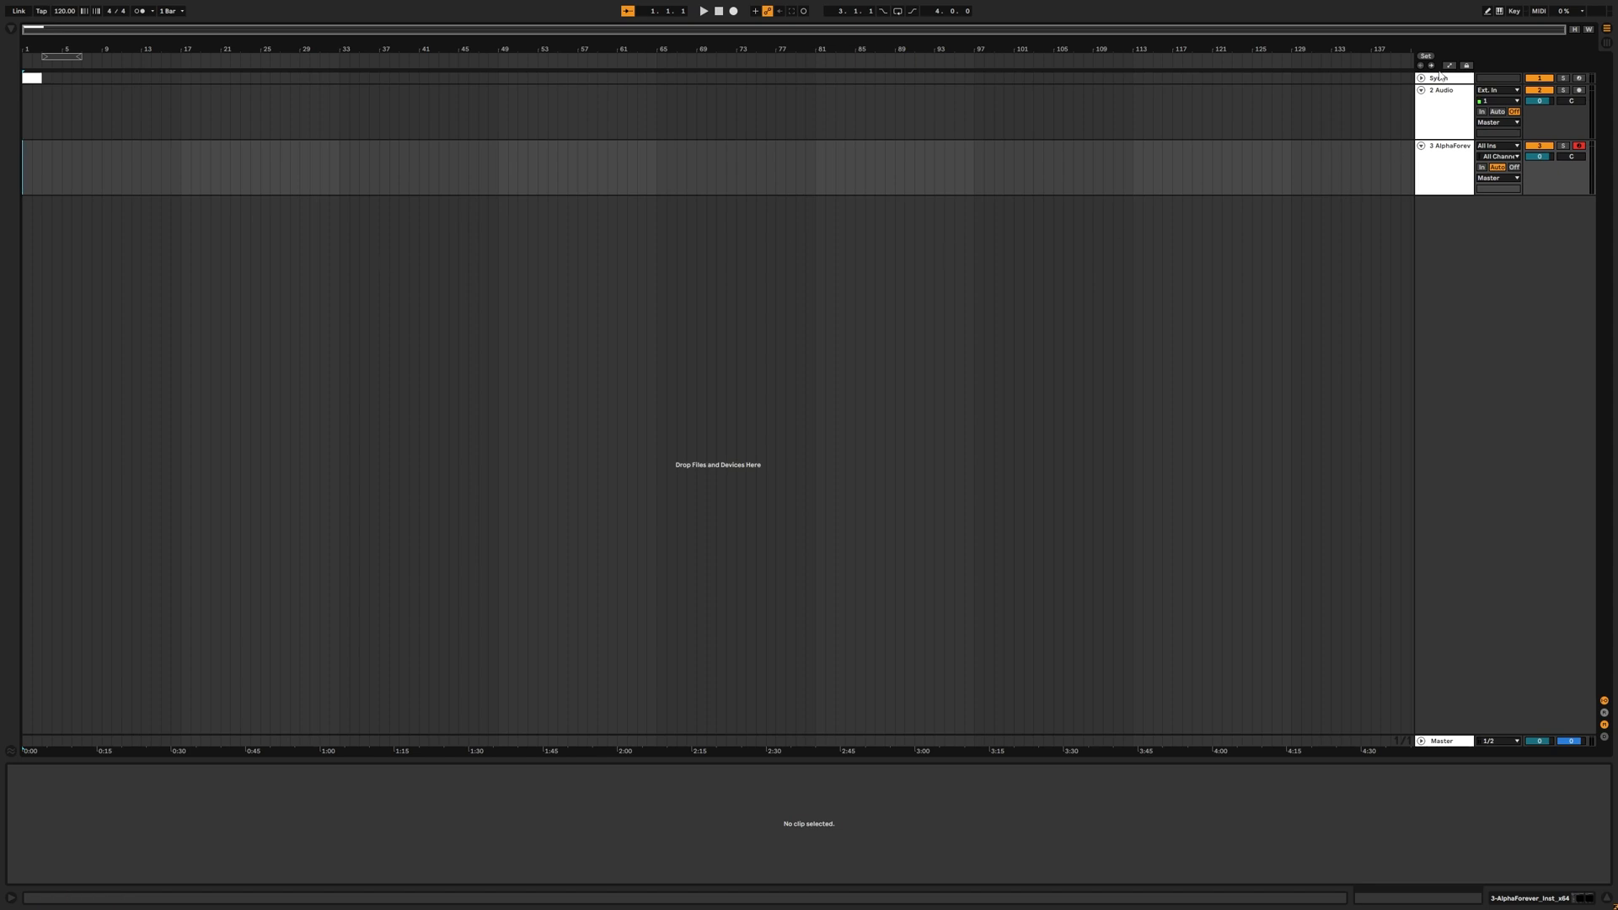
click(1443, 121)
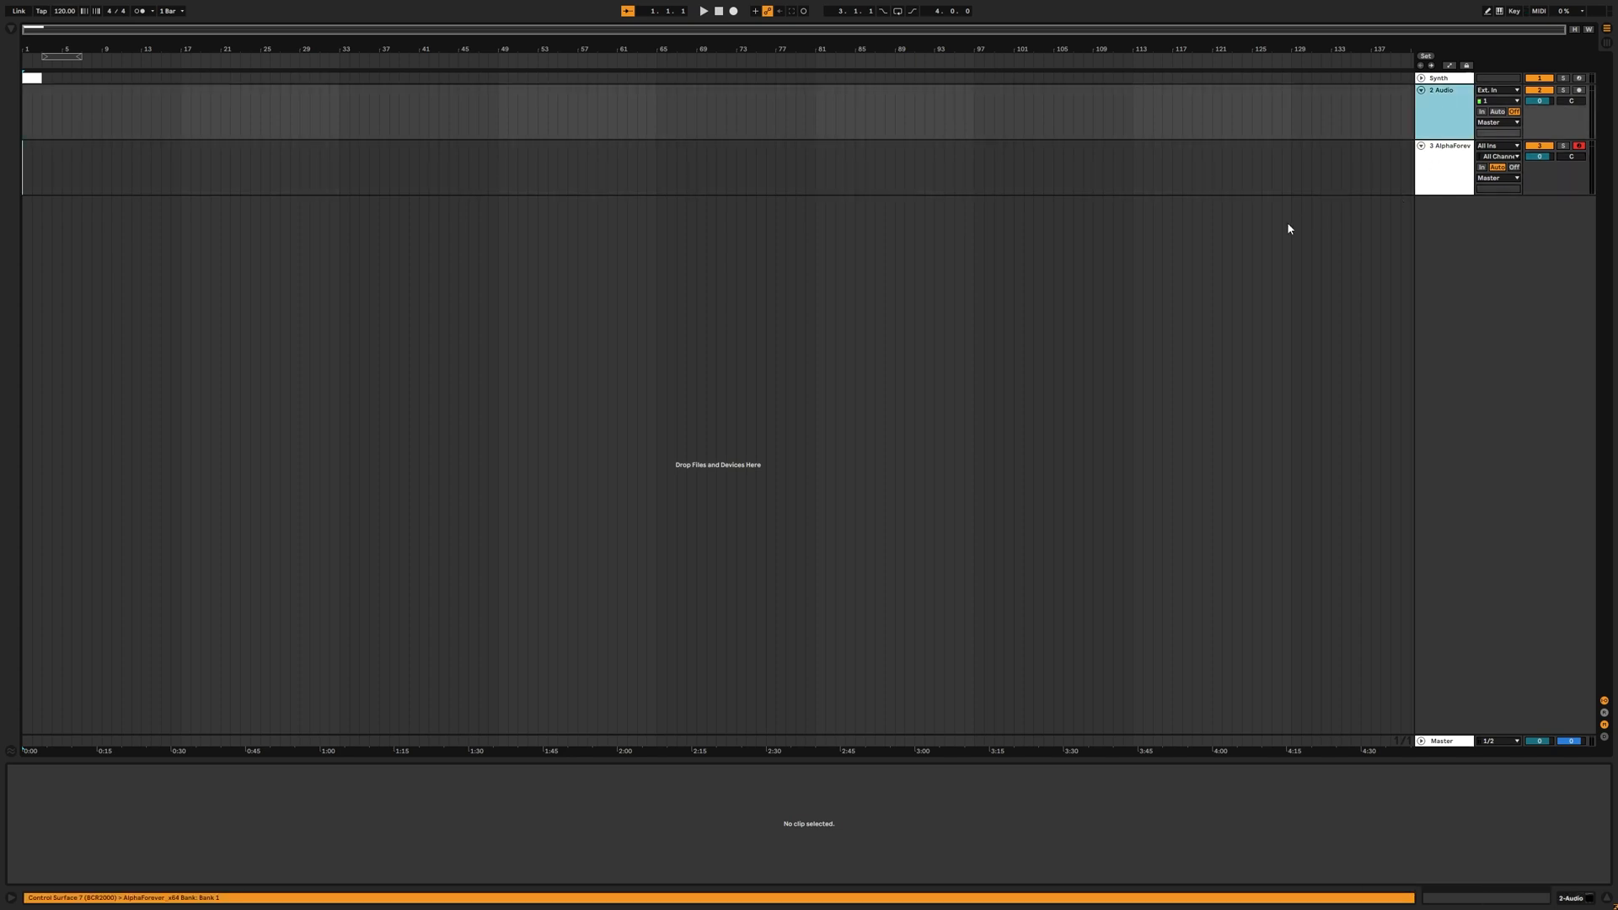
key(ctrl+r)
text(G)
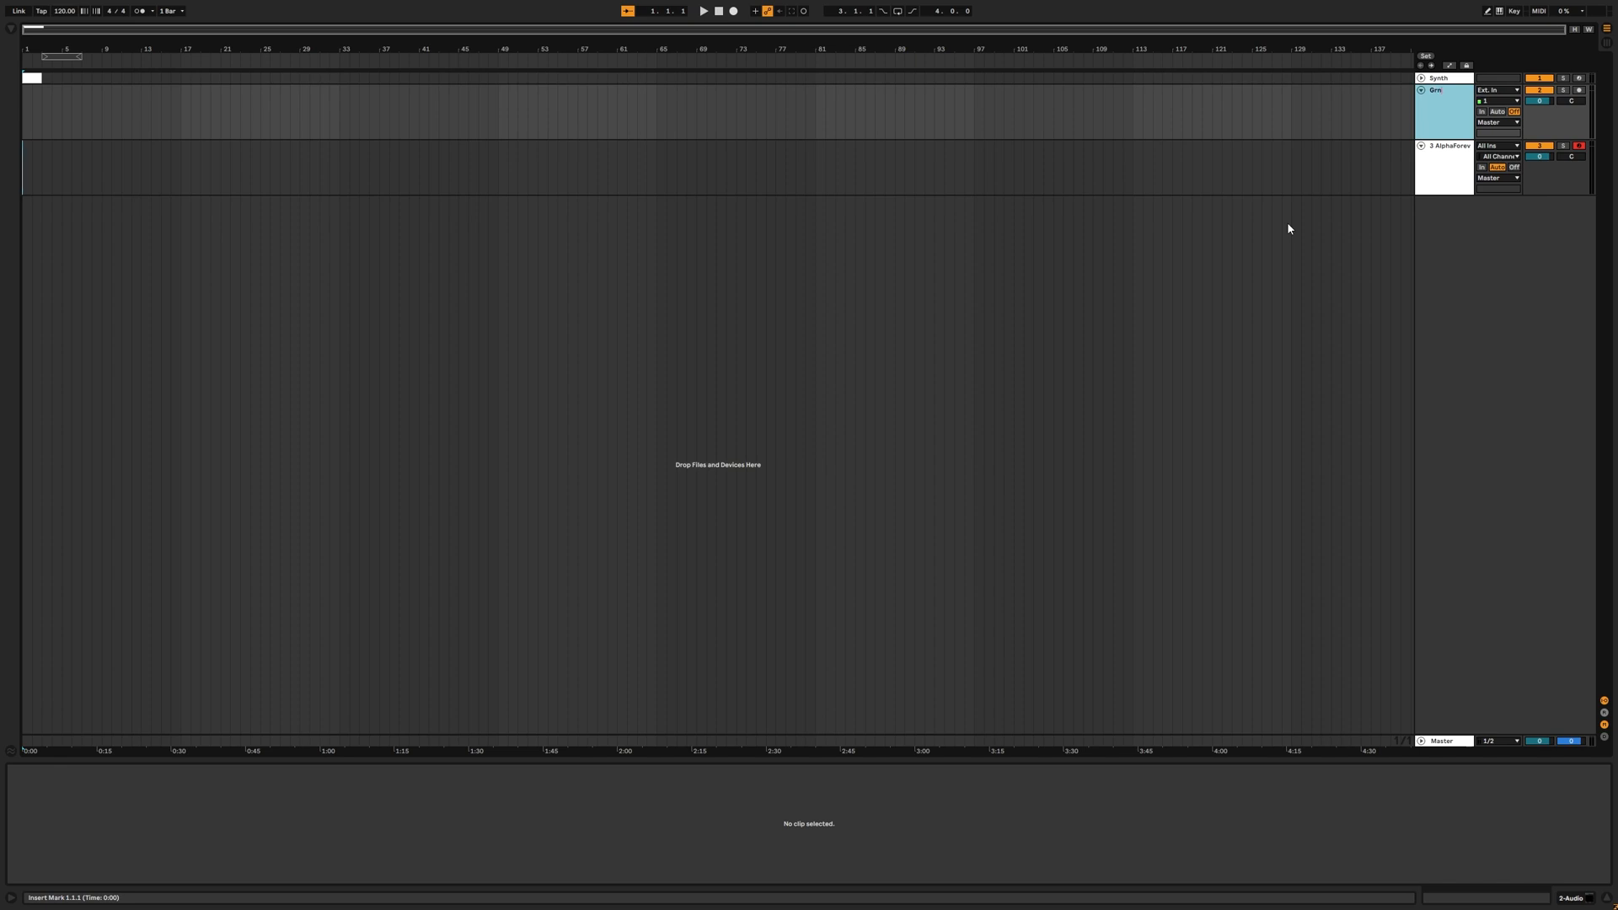
text(ranulator)
key(Return)
Load the preset Fx Dly Granulator in the Granulator track's AlphaForever device.
click(1442, 169)
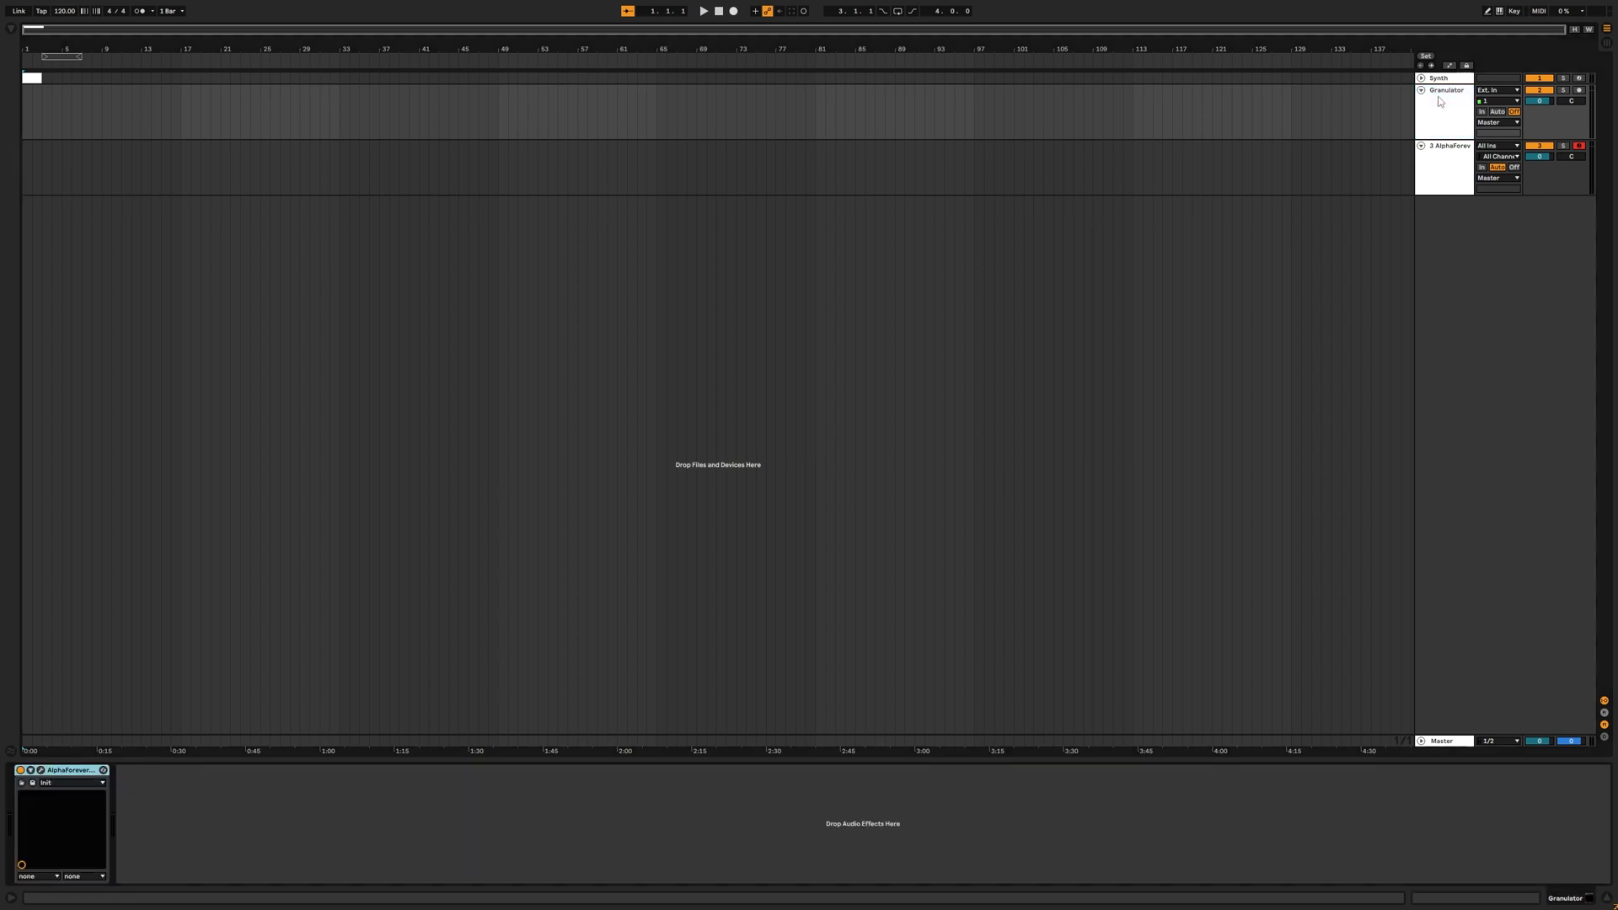
click(63, 782)
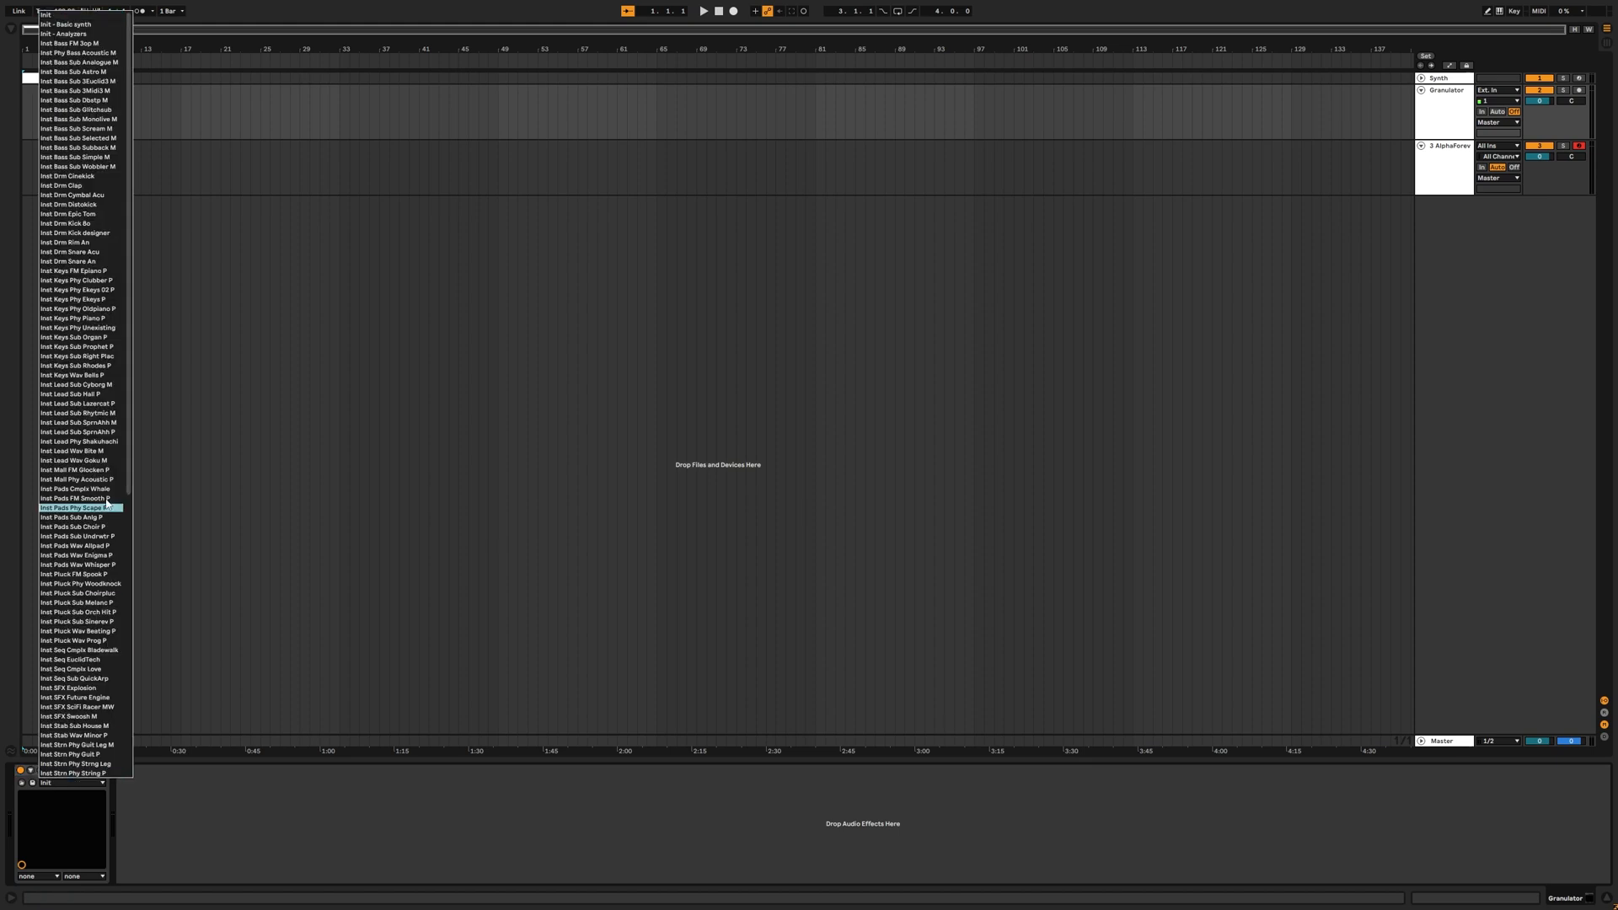
drag(131, 423, 132, 732)
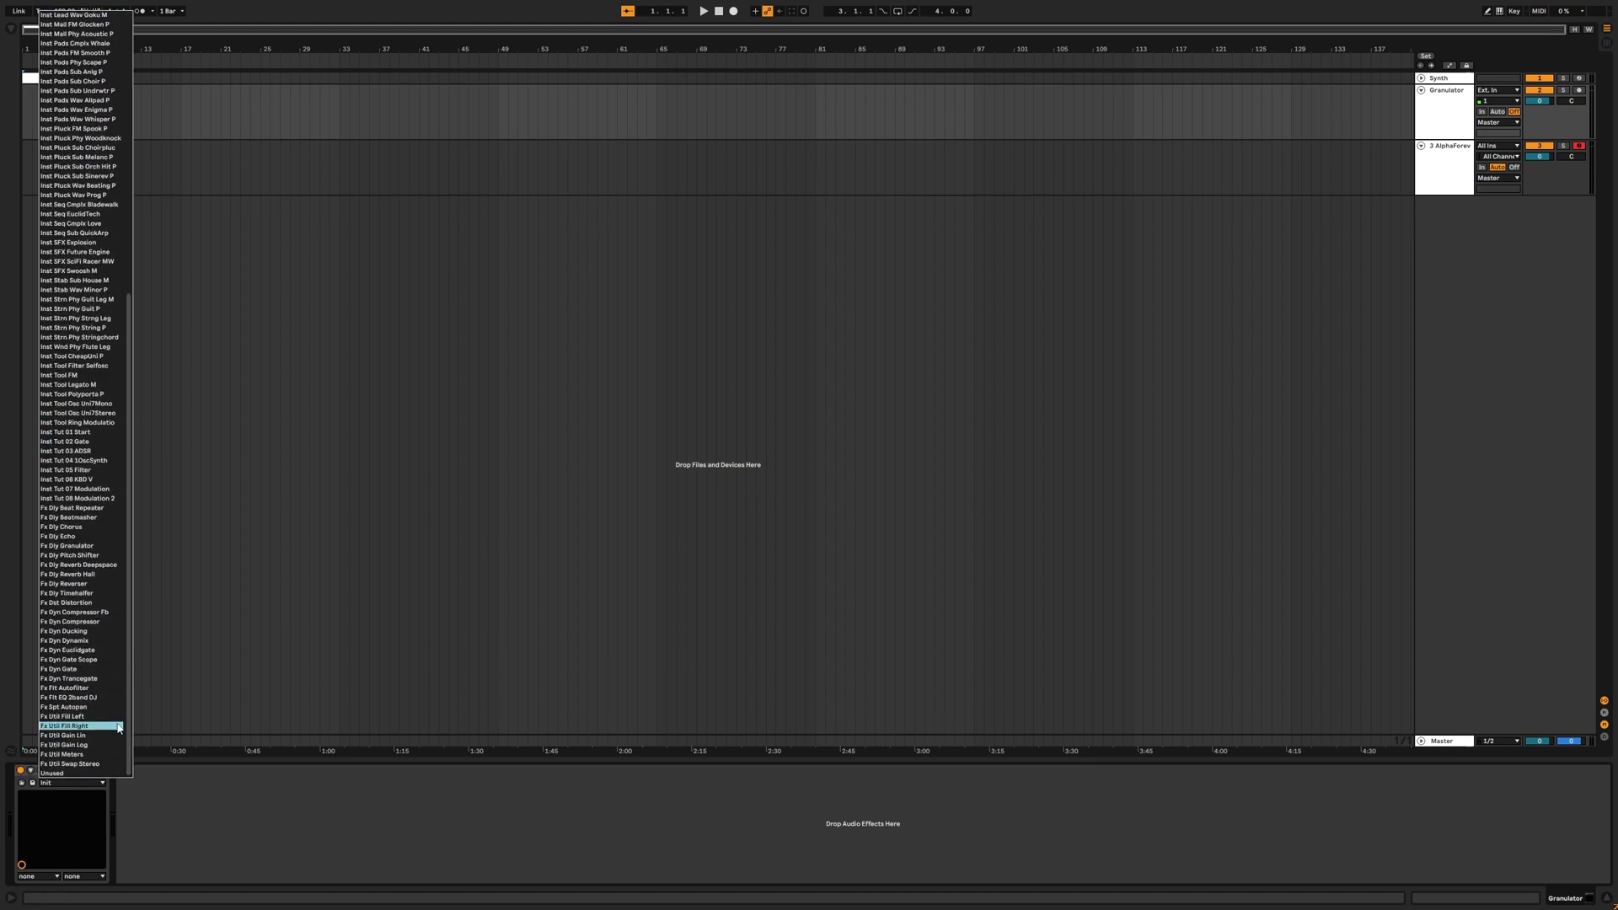
click(88, 546)
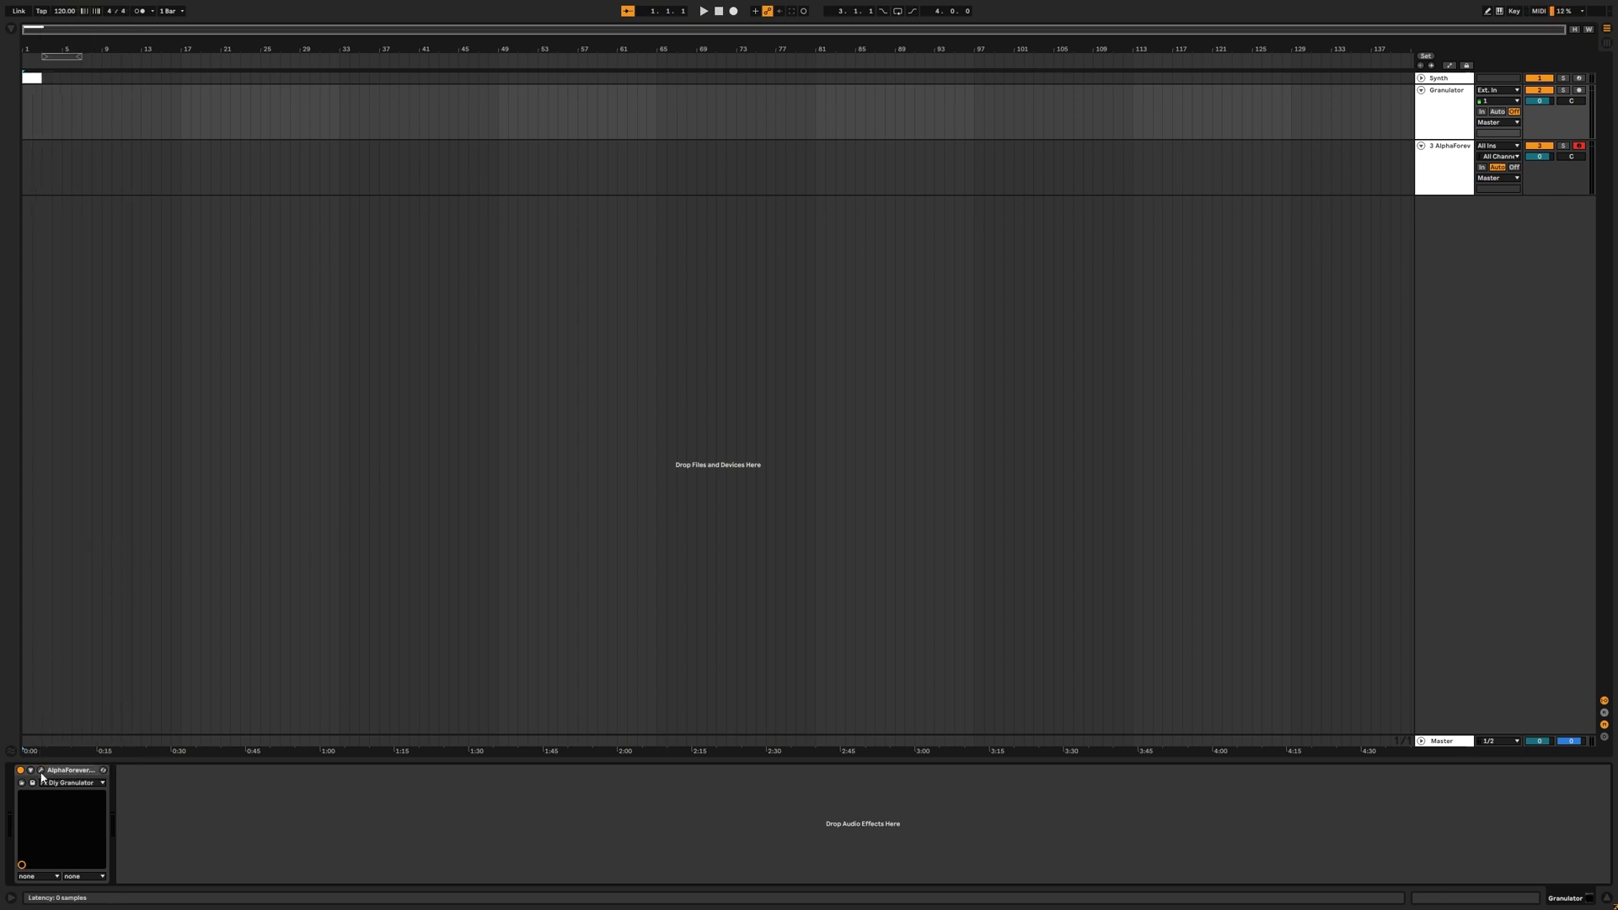
Reposition and enlarge the Granulator plug-in window to view its patch, and close it.
drag(385, 101, 382, 215)
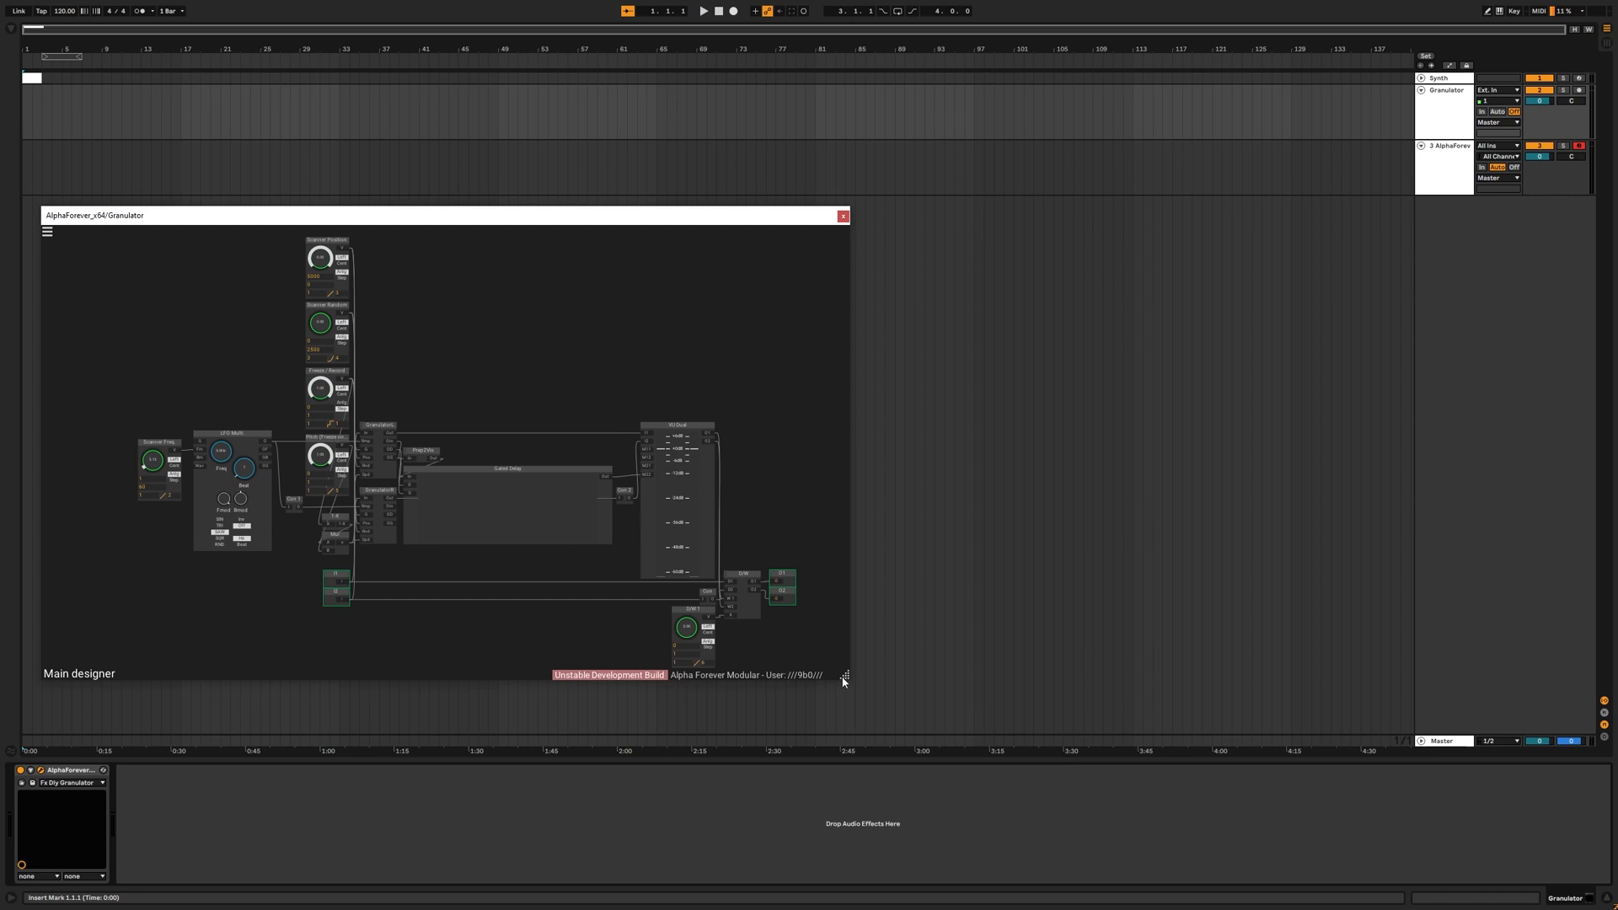
drag(842, 680, 1445, 745)
scroll(1115, 441, up, 3)
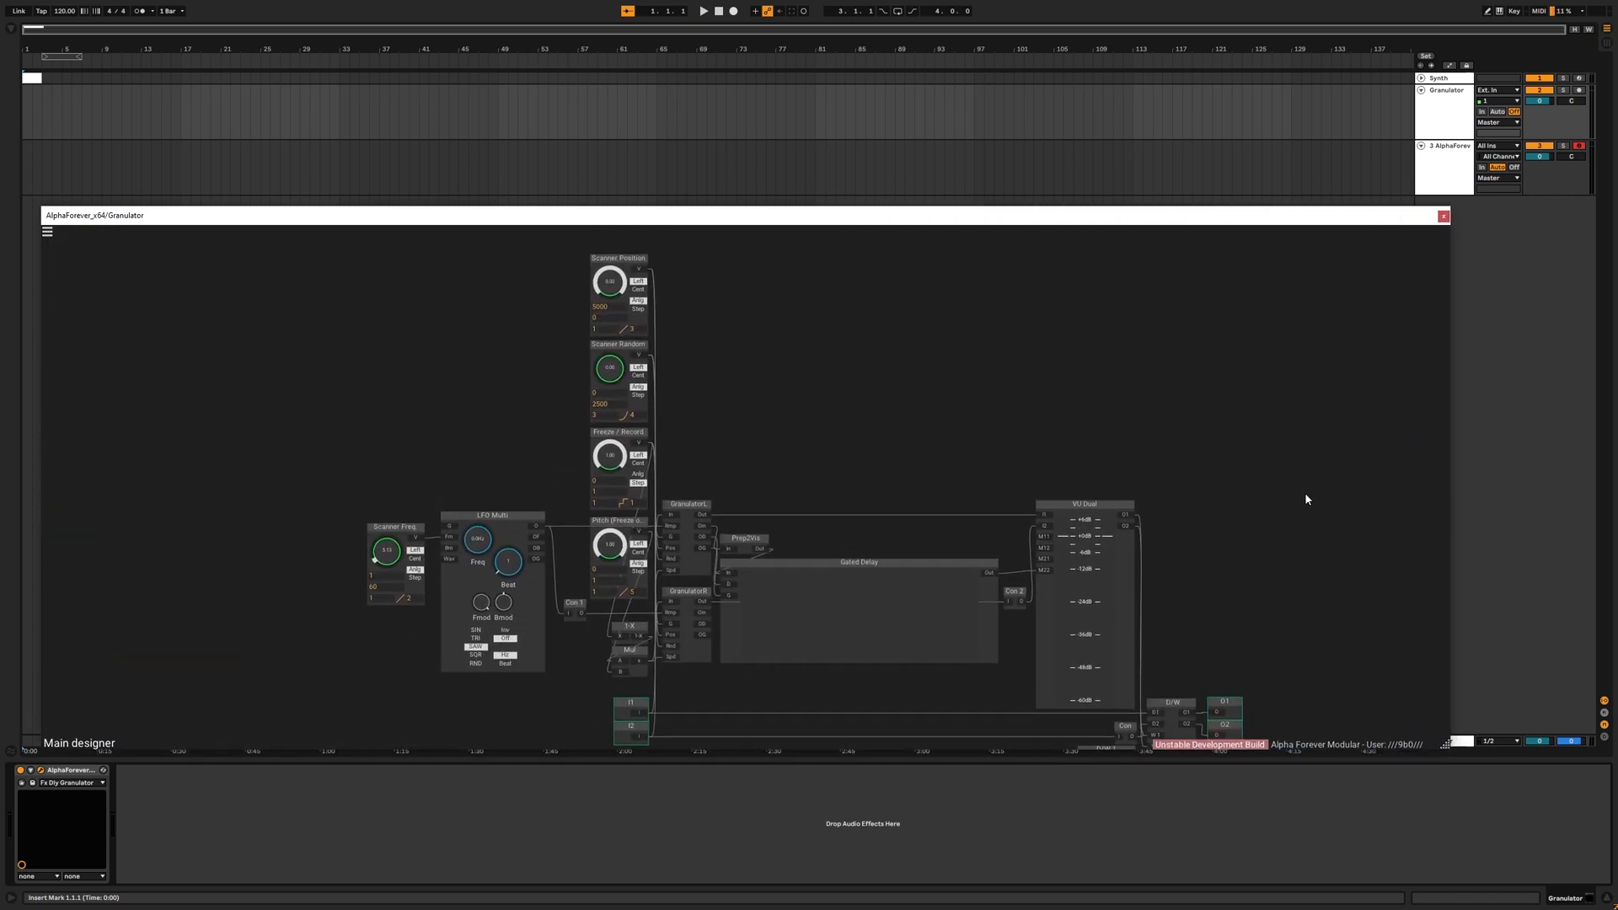
click(1442, 216)
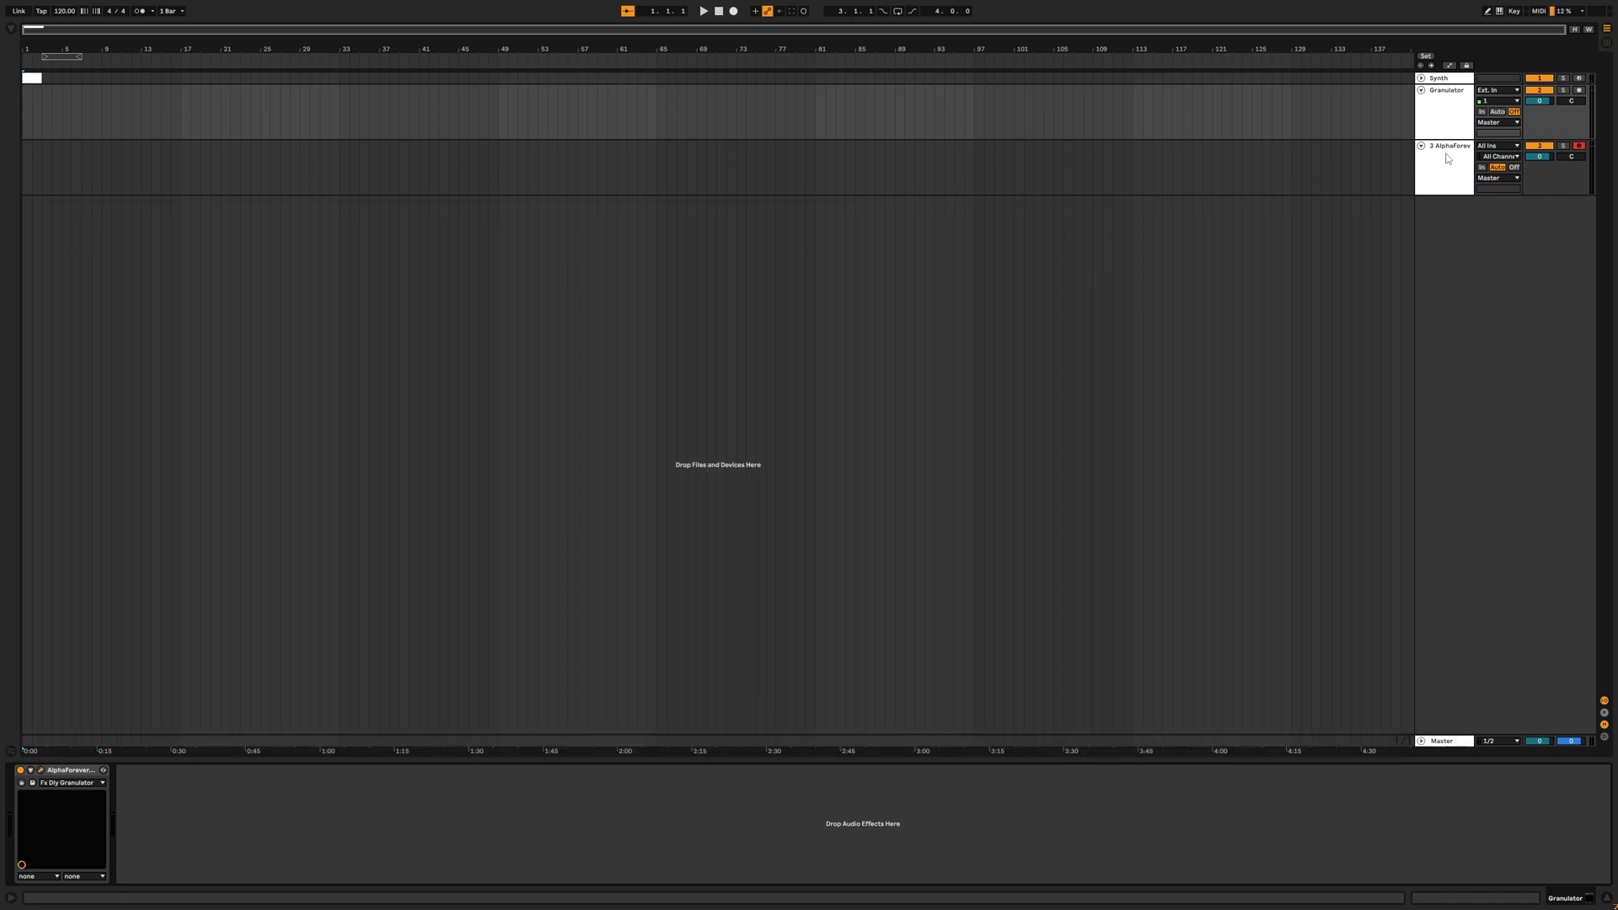
Rename the new MIDI track as CTRLGranulator and widen the track headers to fit the name.
click(1460, 159)
key(ctrl+r)
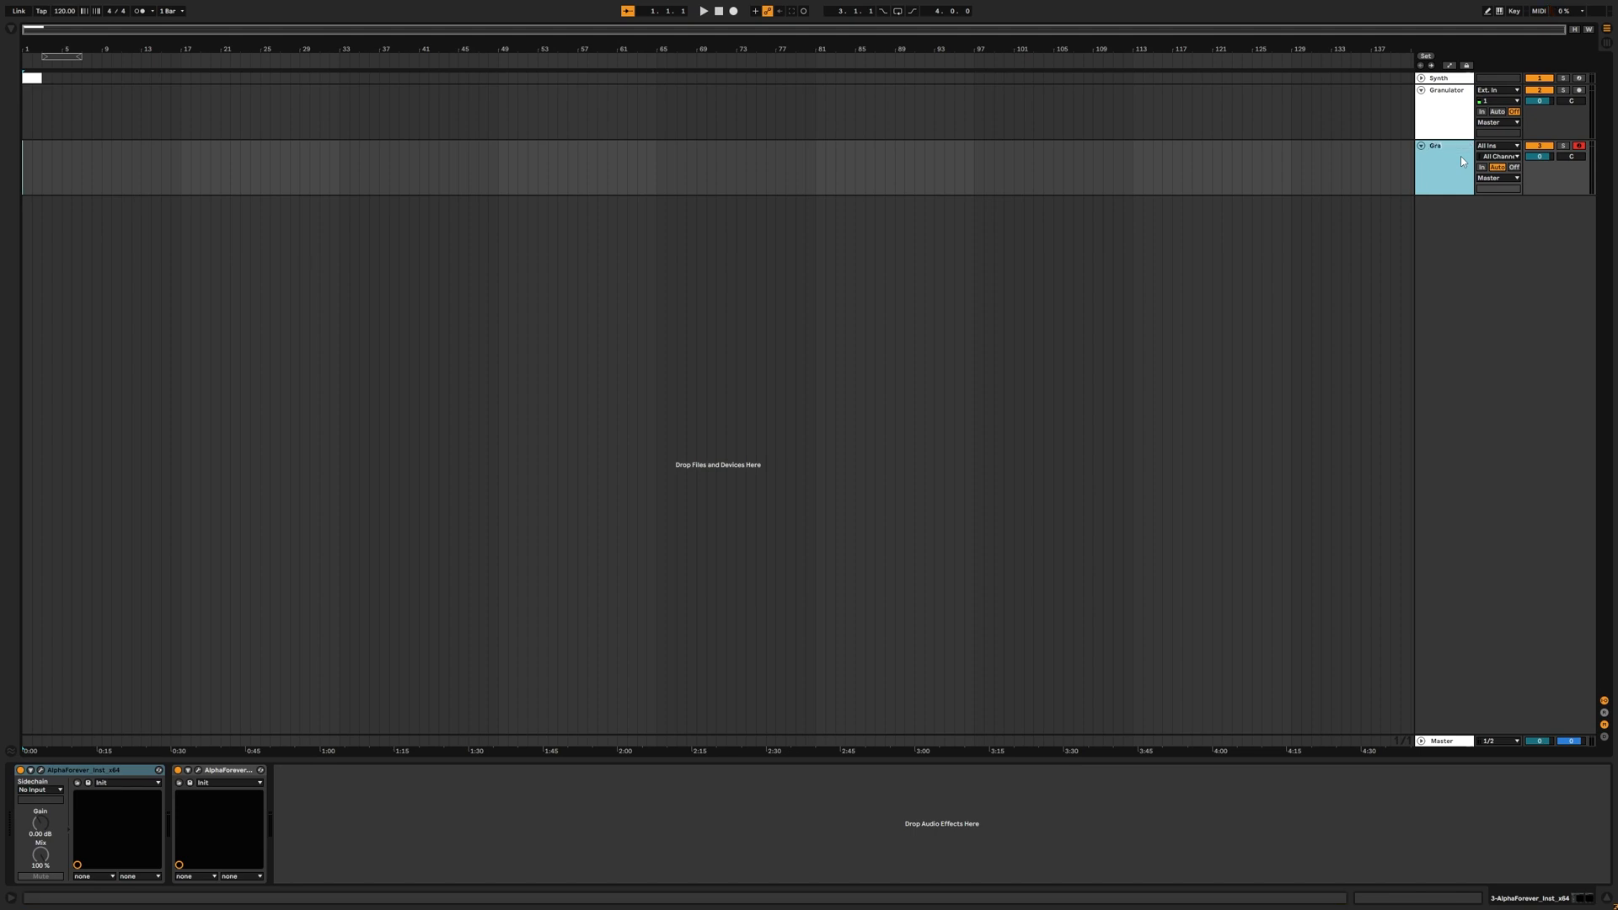
text(CTRLGranulator)
key(Return)
drag(1416, 105, 1391, 105)
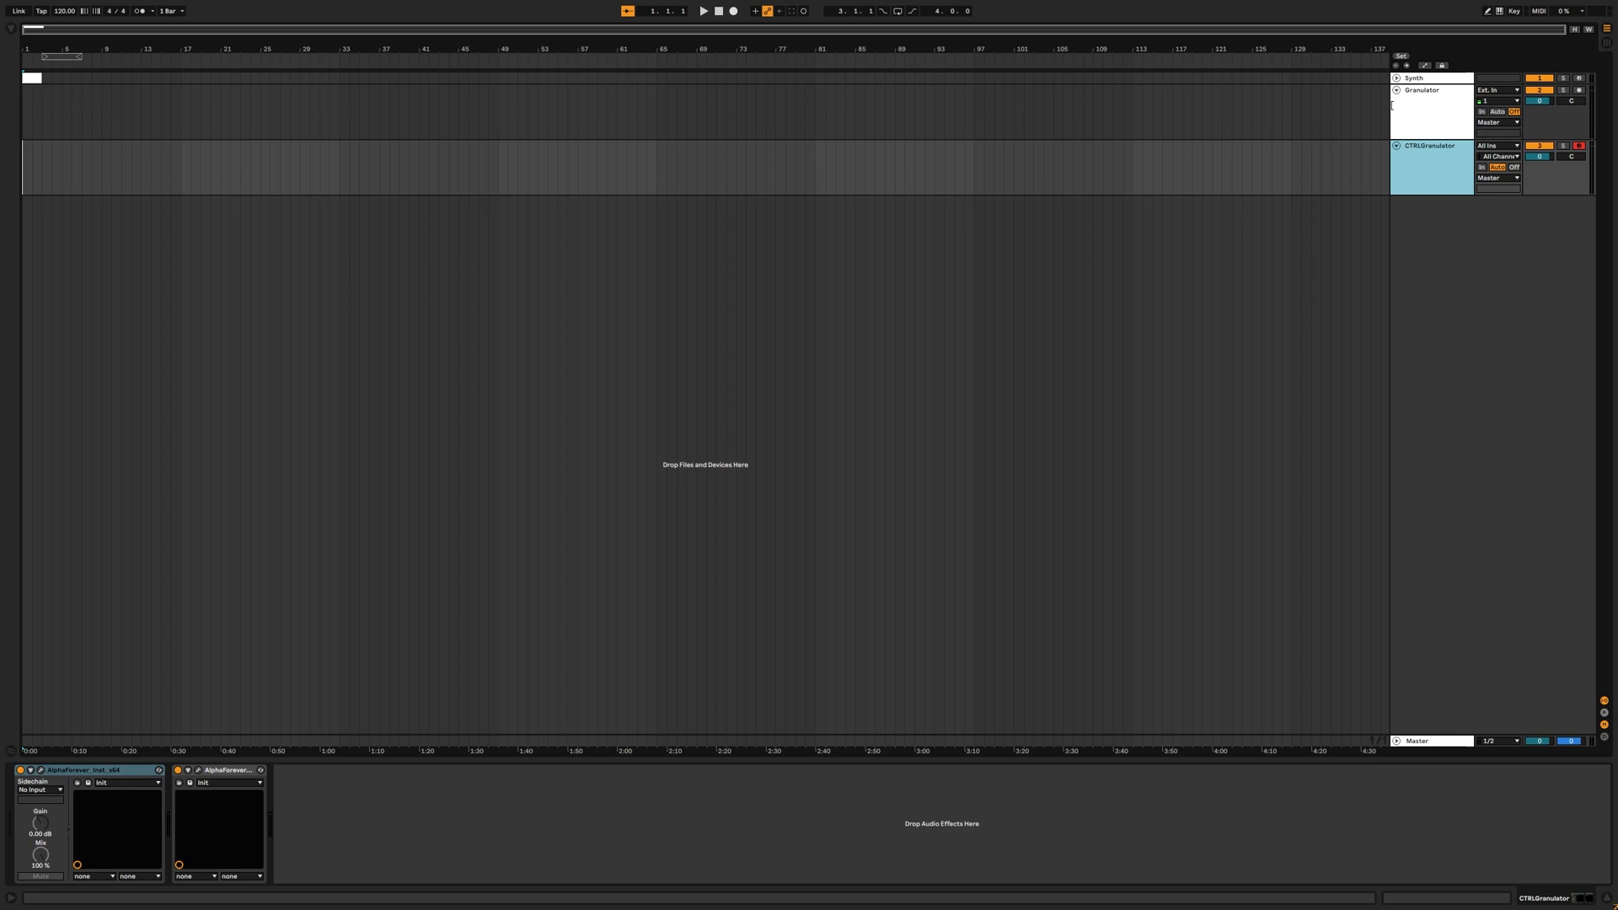
Colour the CTRLGranulator track dark grey and delete both AlphaForever devices from it.
right_click(1439, 149)
click(1586, 391)
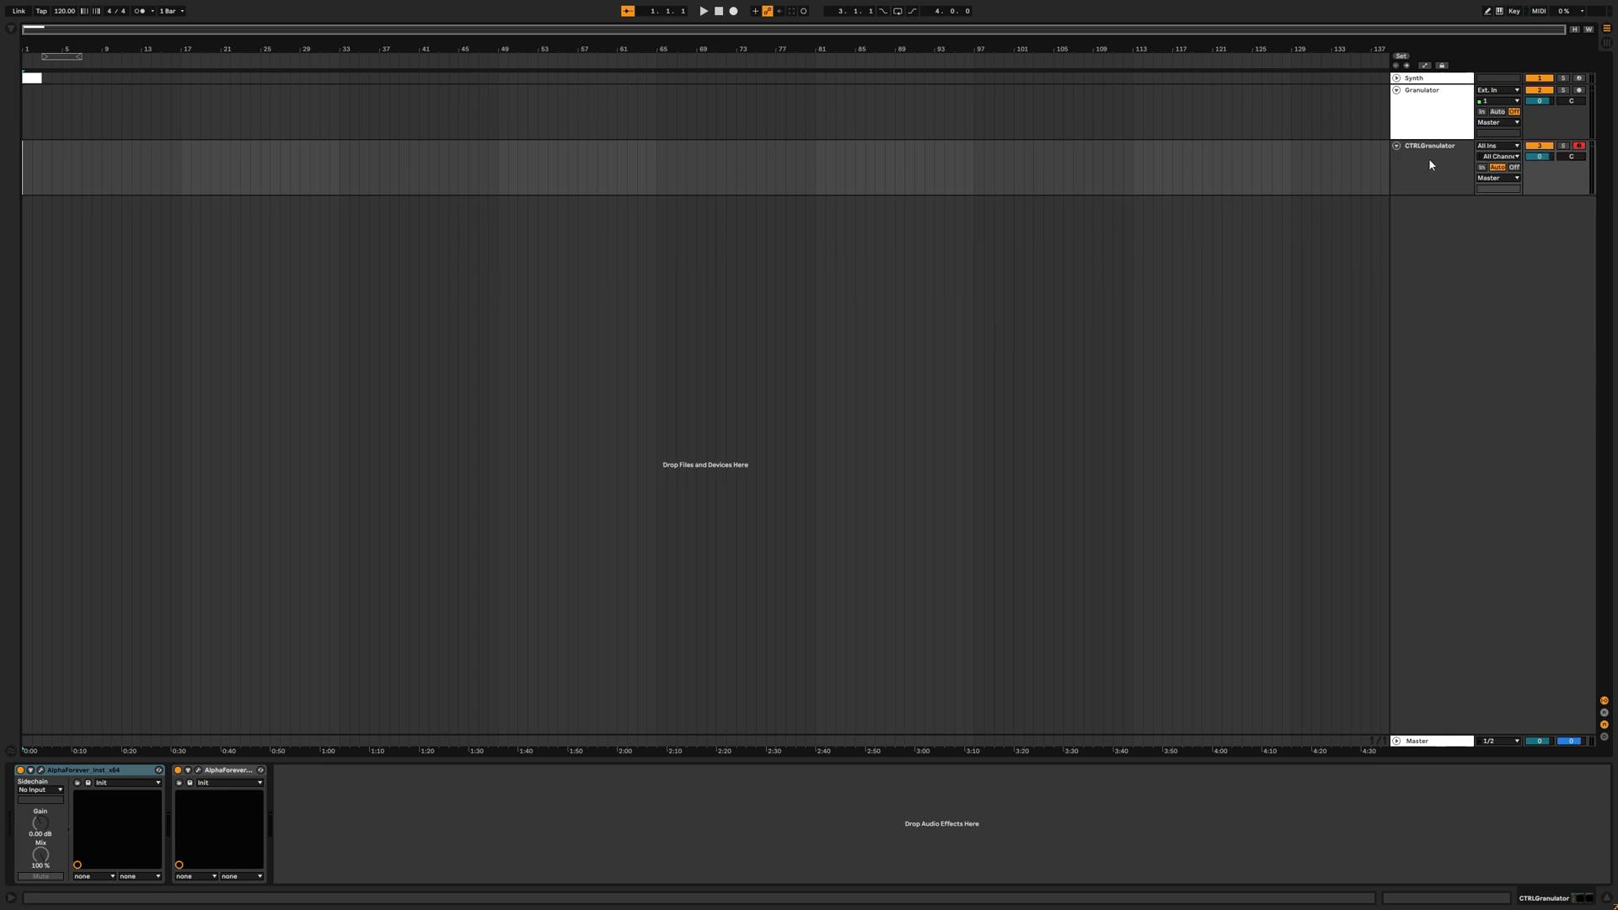
click(517, 330)
click(1426, 152)
click(111, 772)
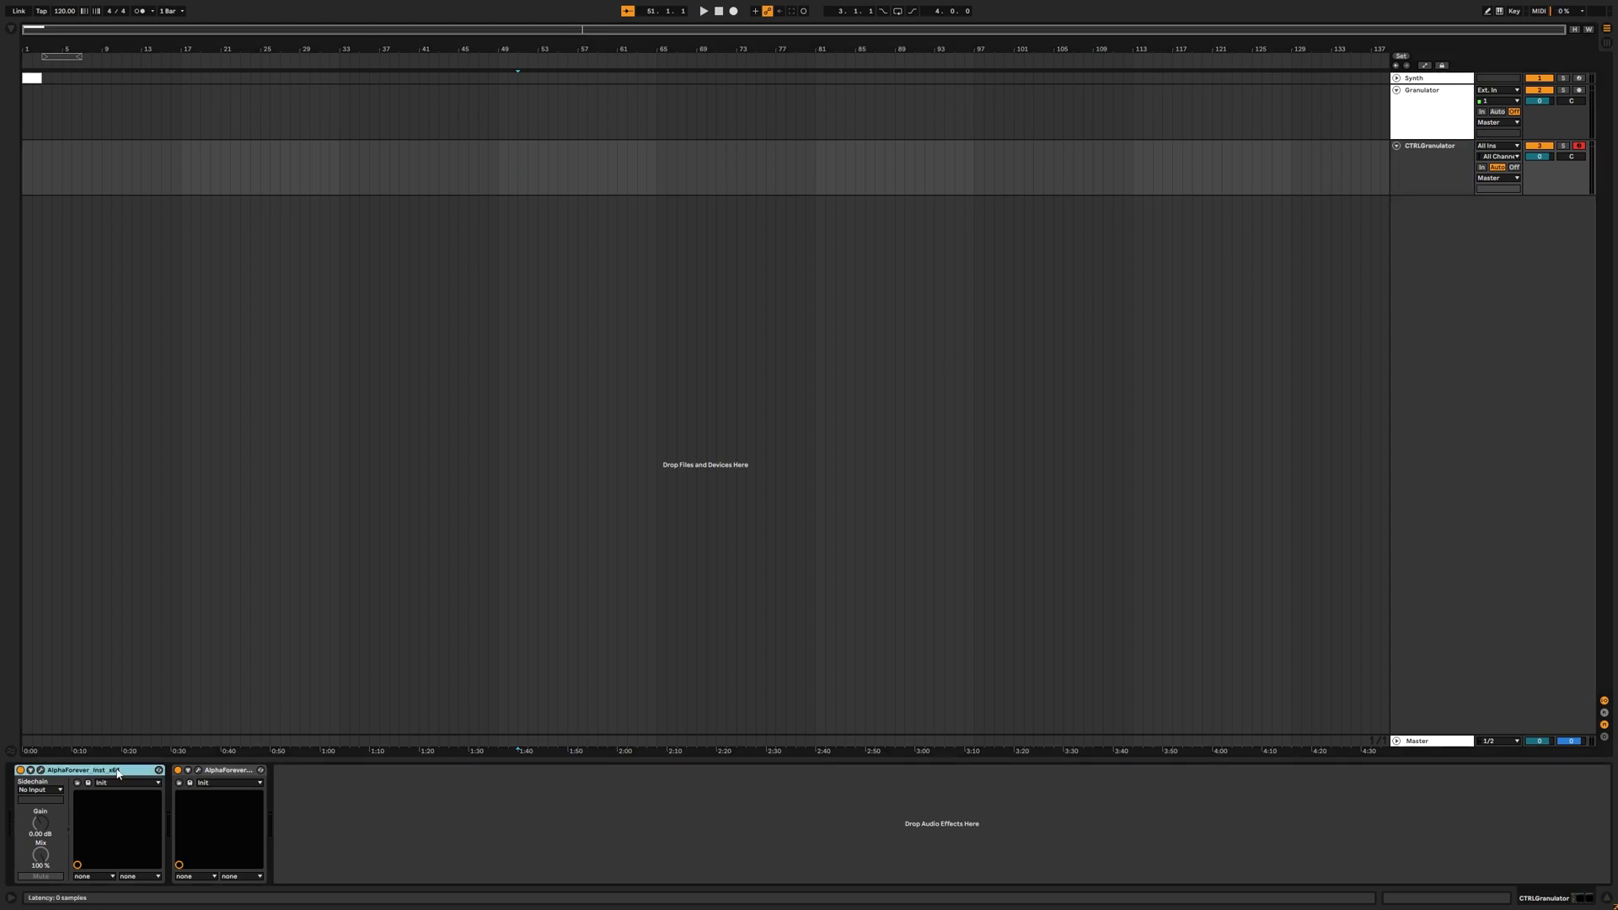
key(Delete)
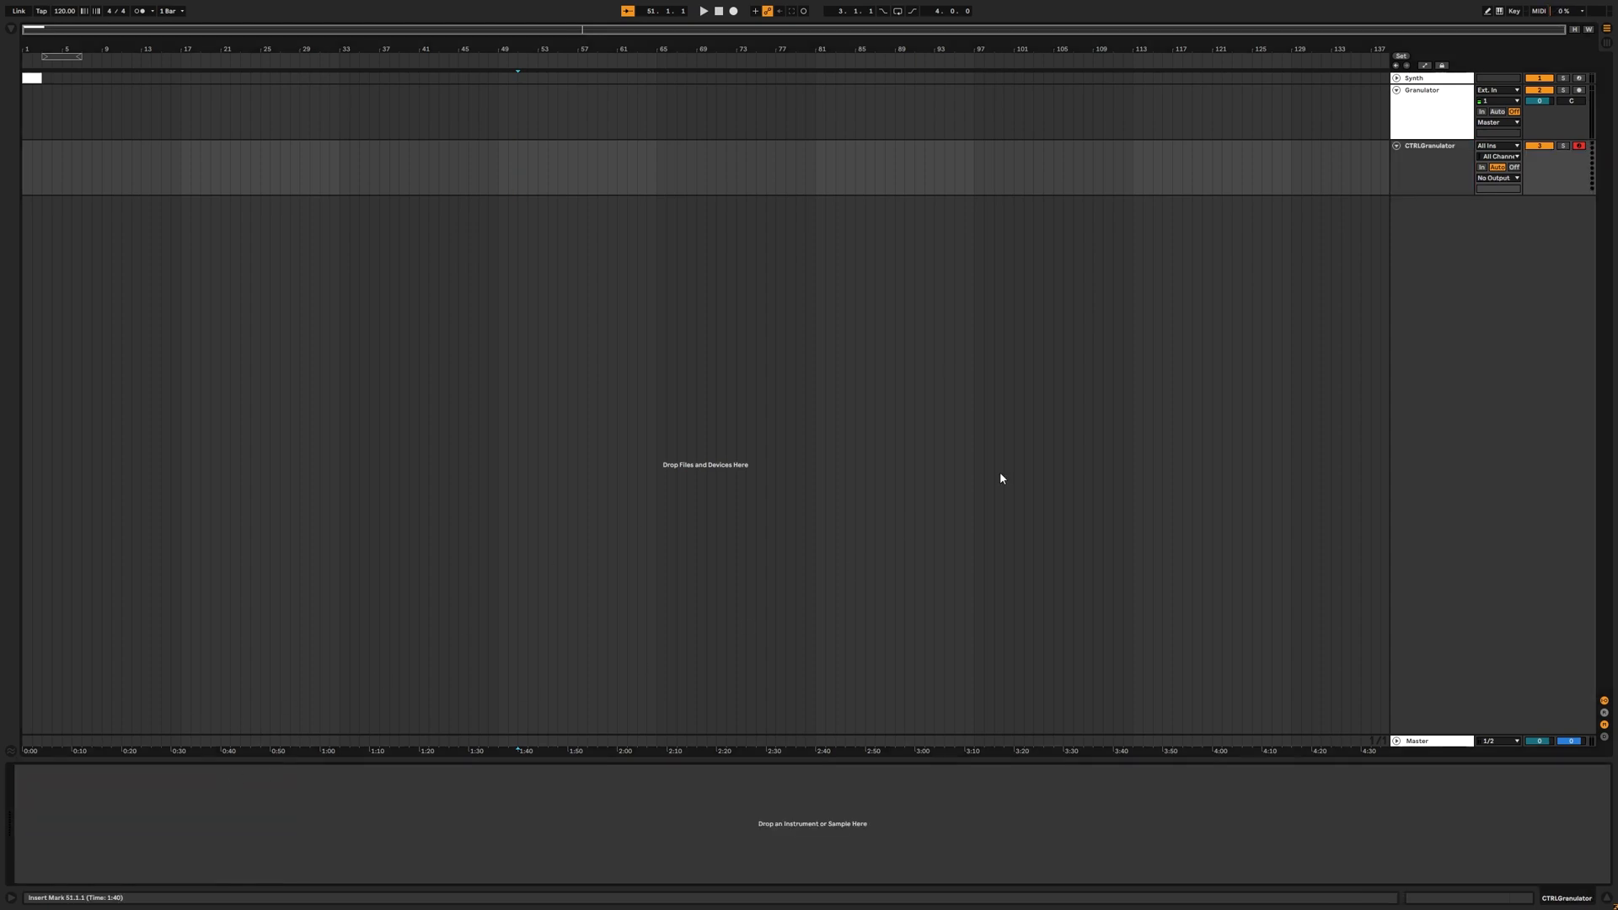
Route the CTRLGranulator track's MIDI output to the Granulator track.
click(1423, 178)
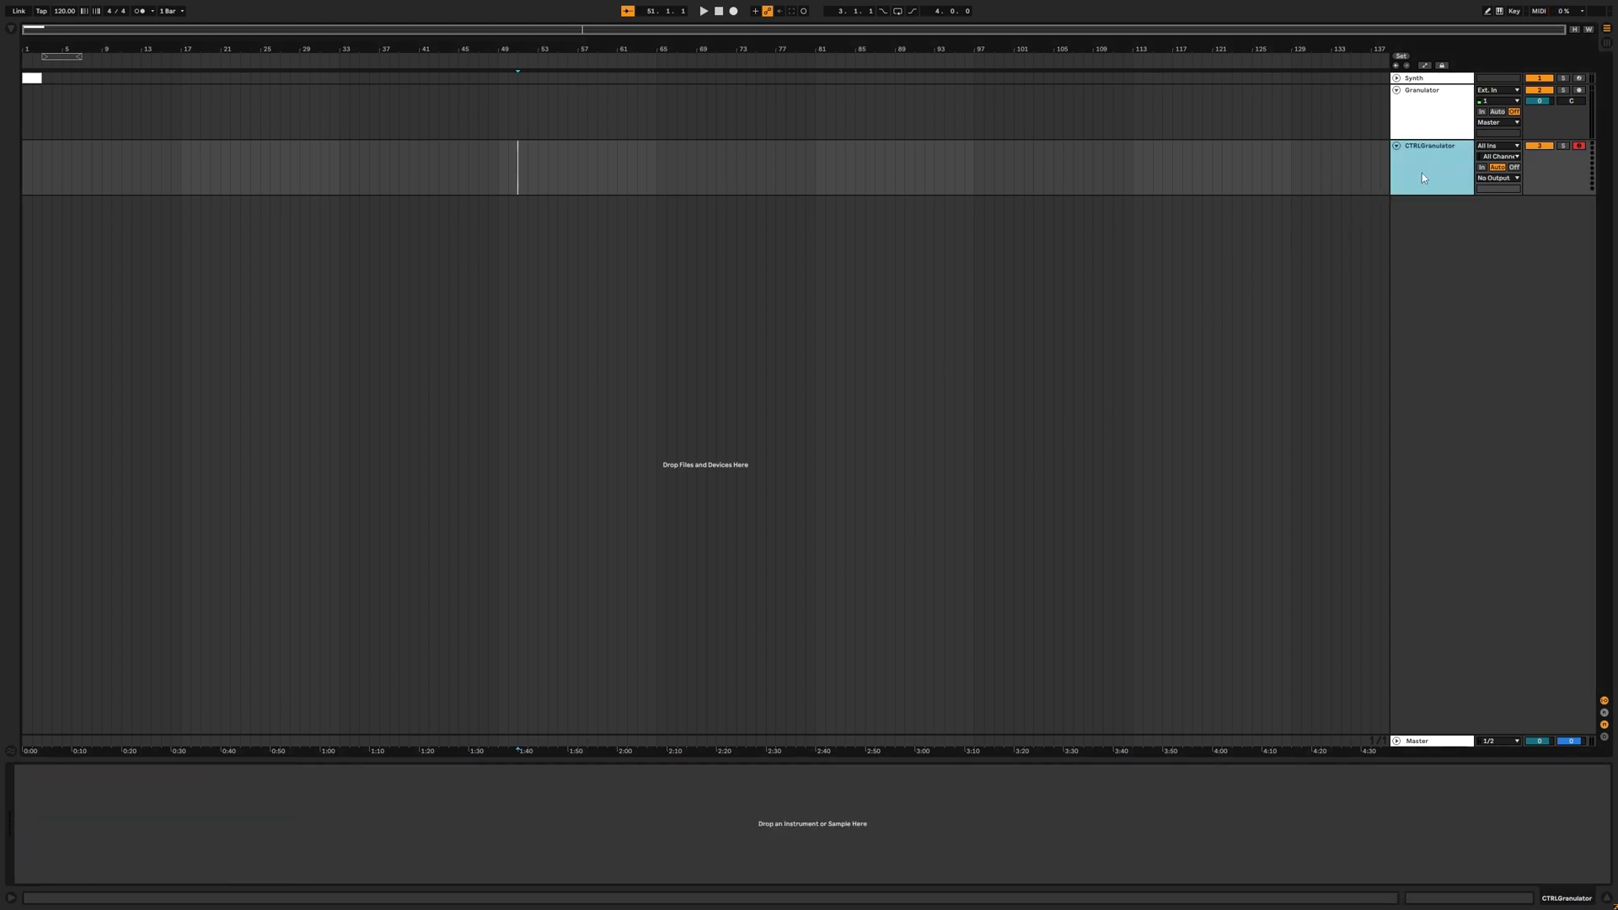
click(1497, 178)
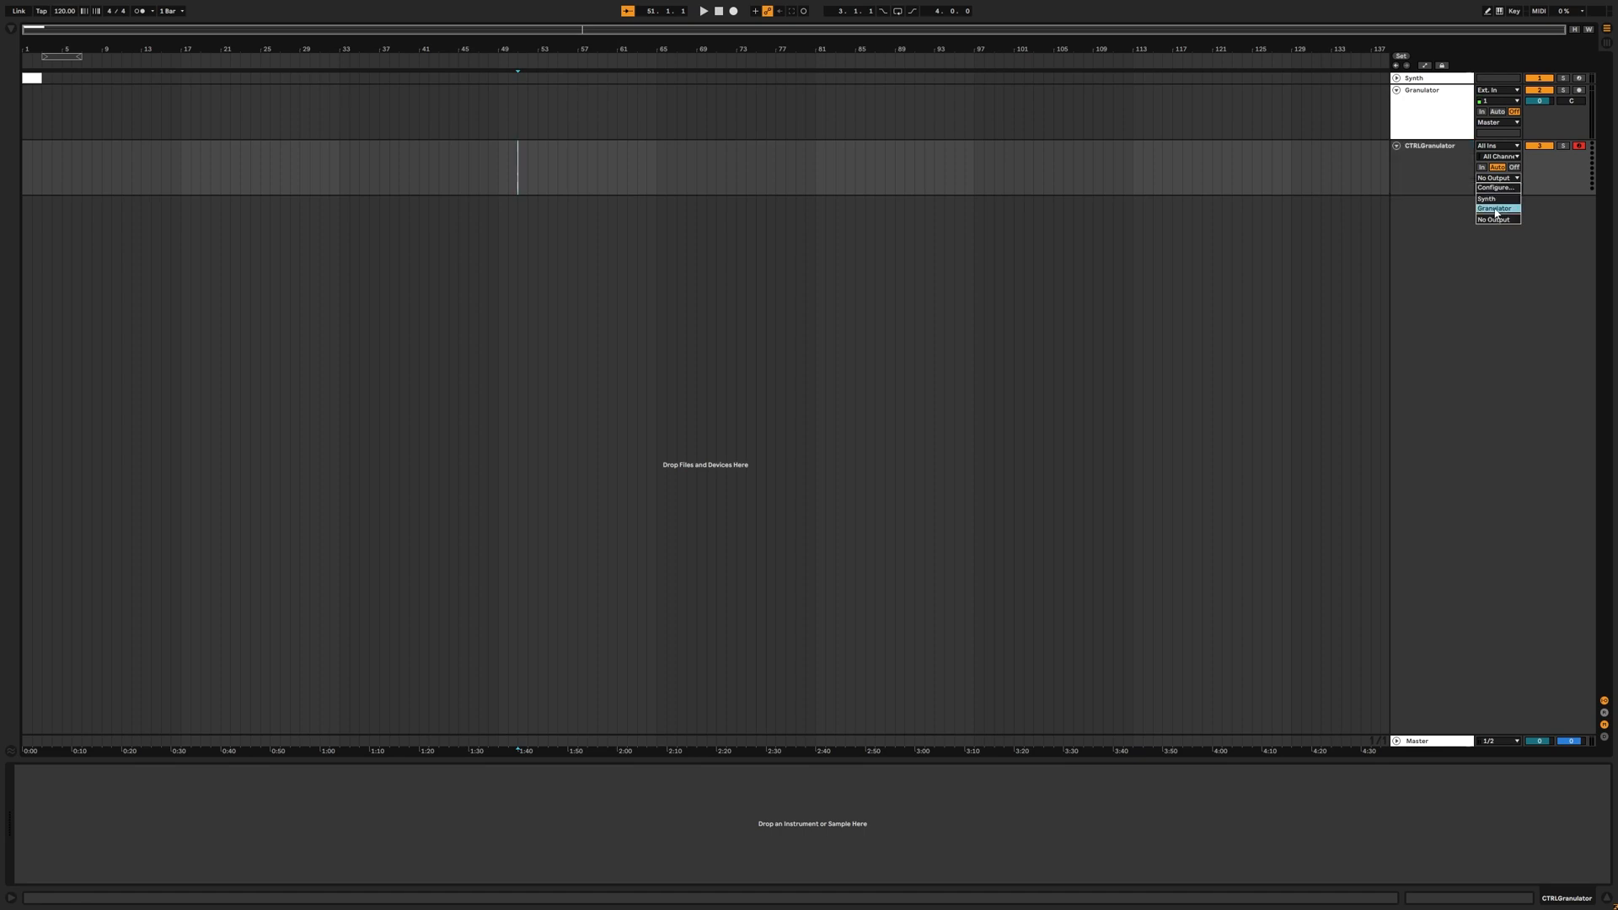
click(1495, 210)
Create a two-bar MIDI clip at the start of CTRLGranulator and draw a one-bar C3 note from its beginning.
click(1413, 170)
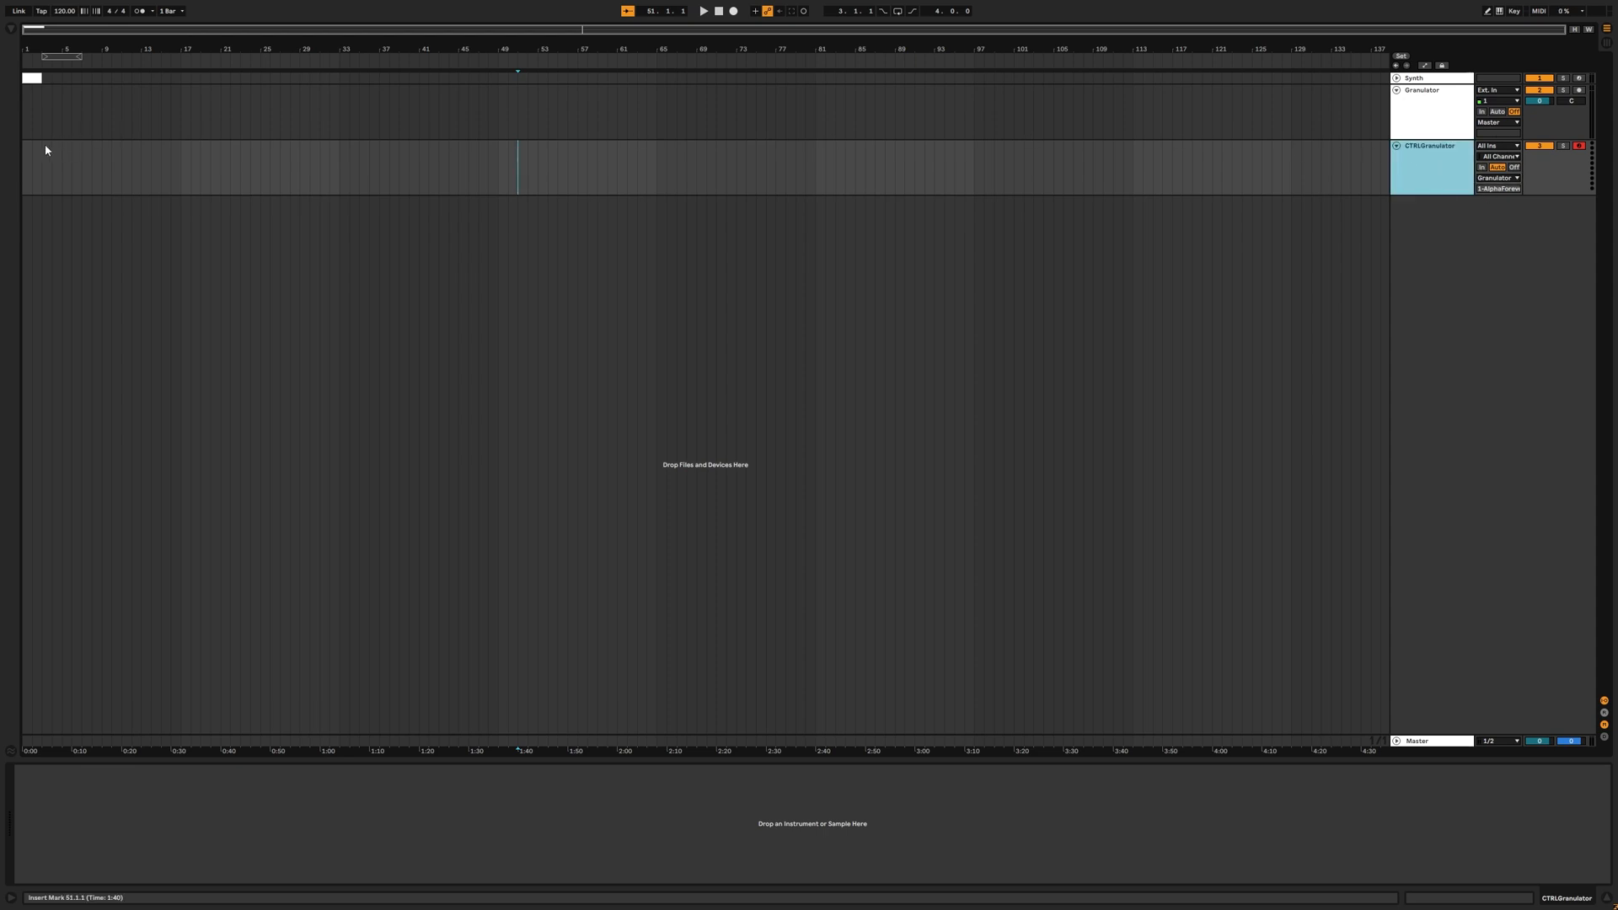
drag(36, 158, 20, 160)
key(ctrl+shift+m)
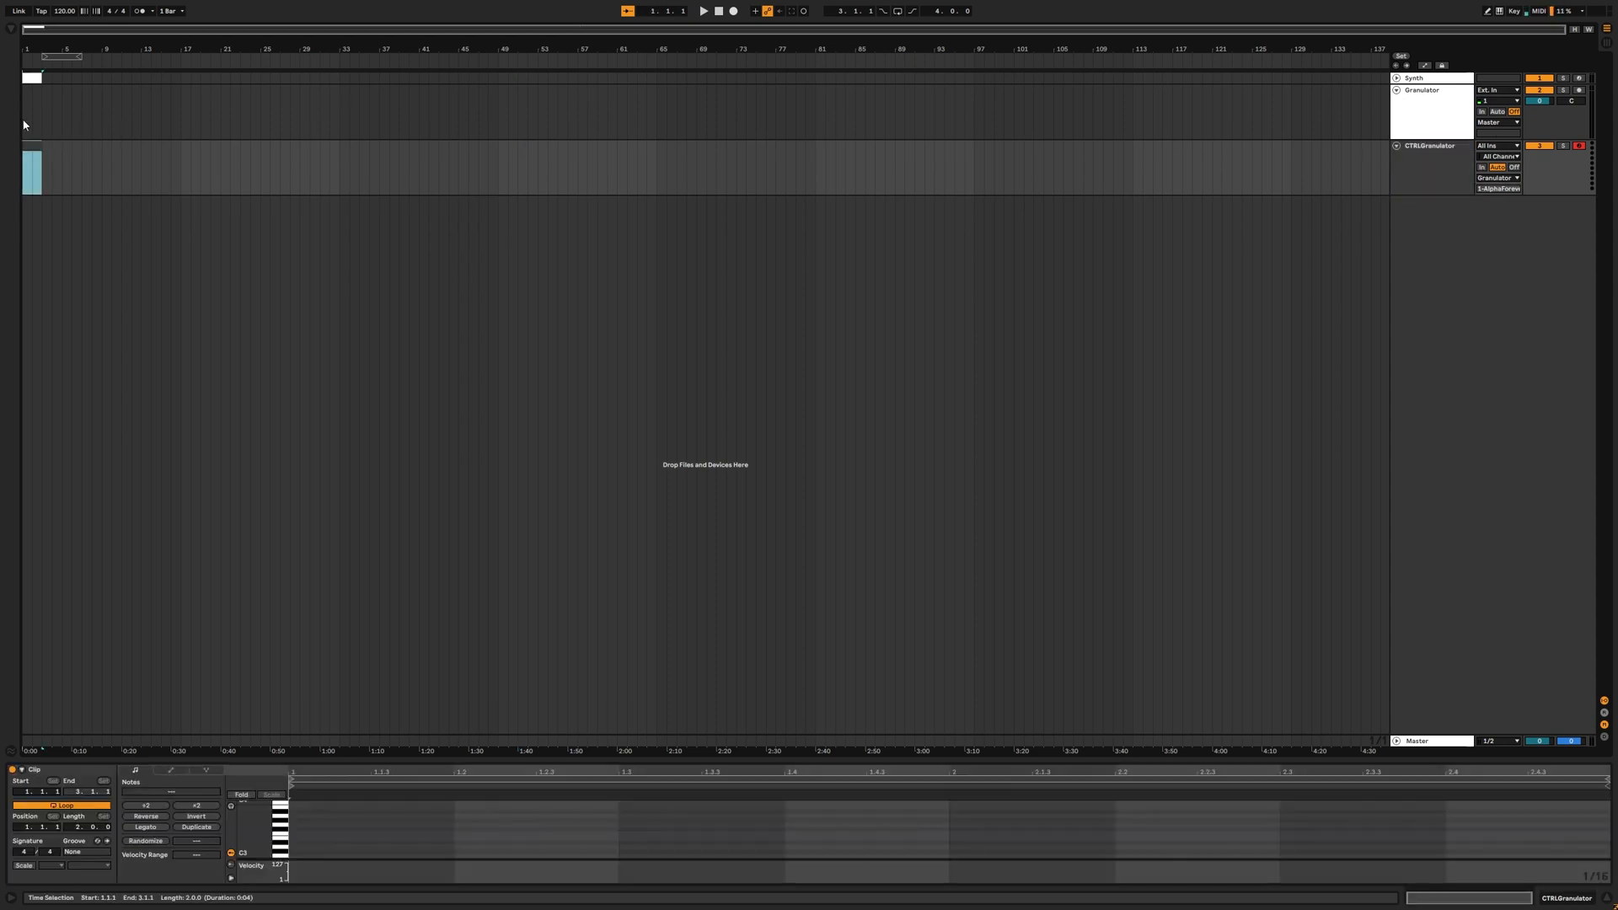
double_click(294, 855)
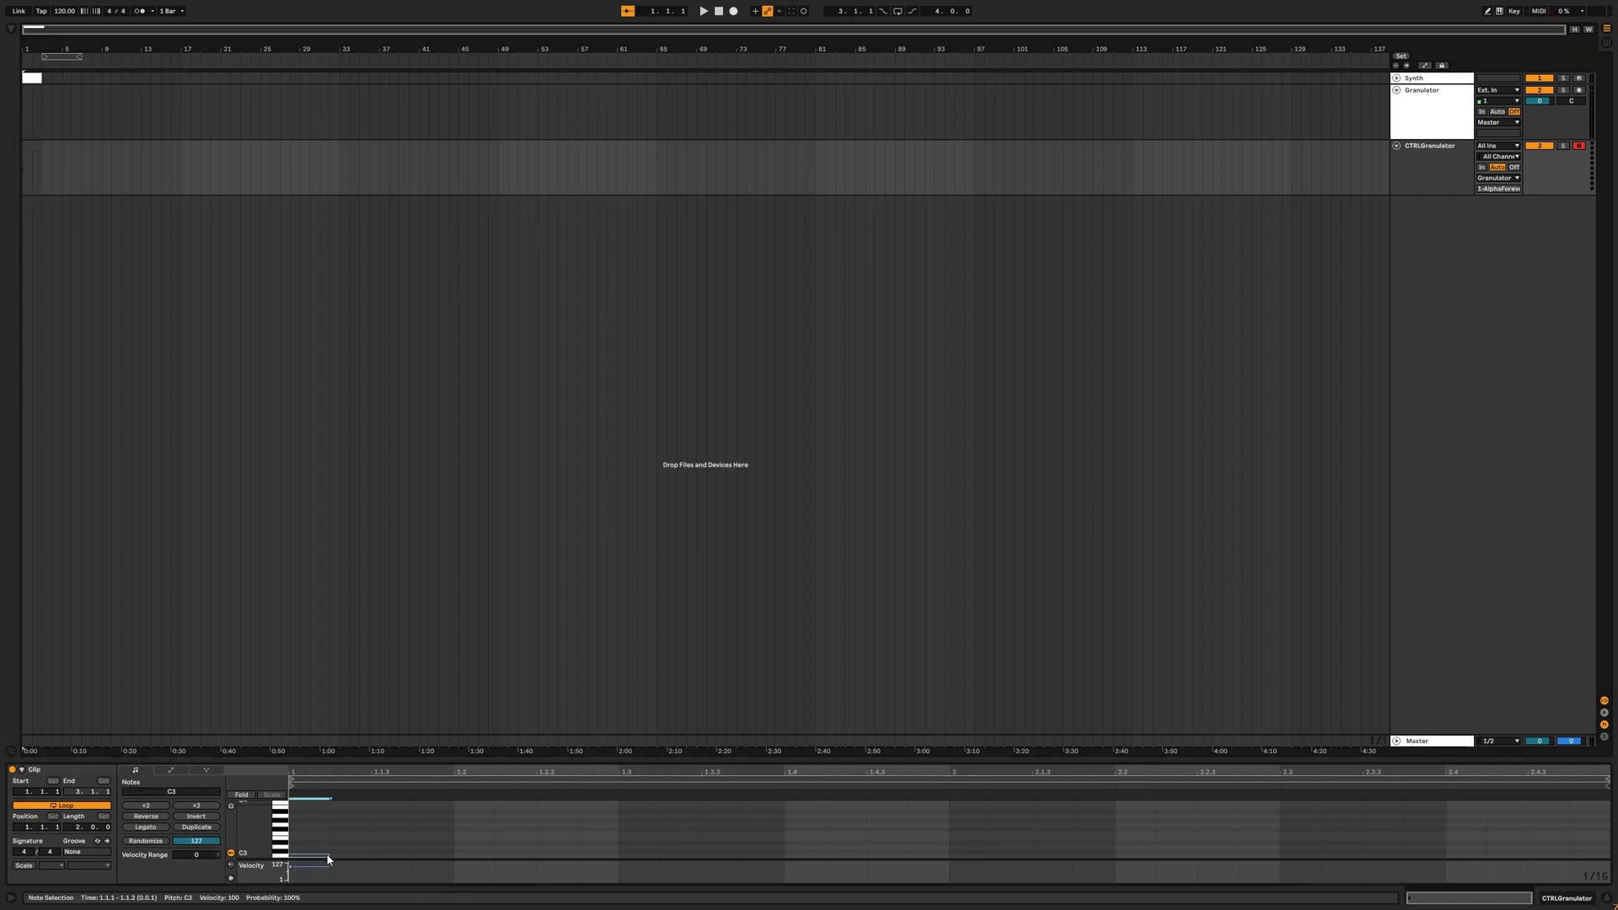
drag(327, 854, 941, 782)
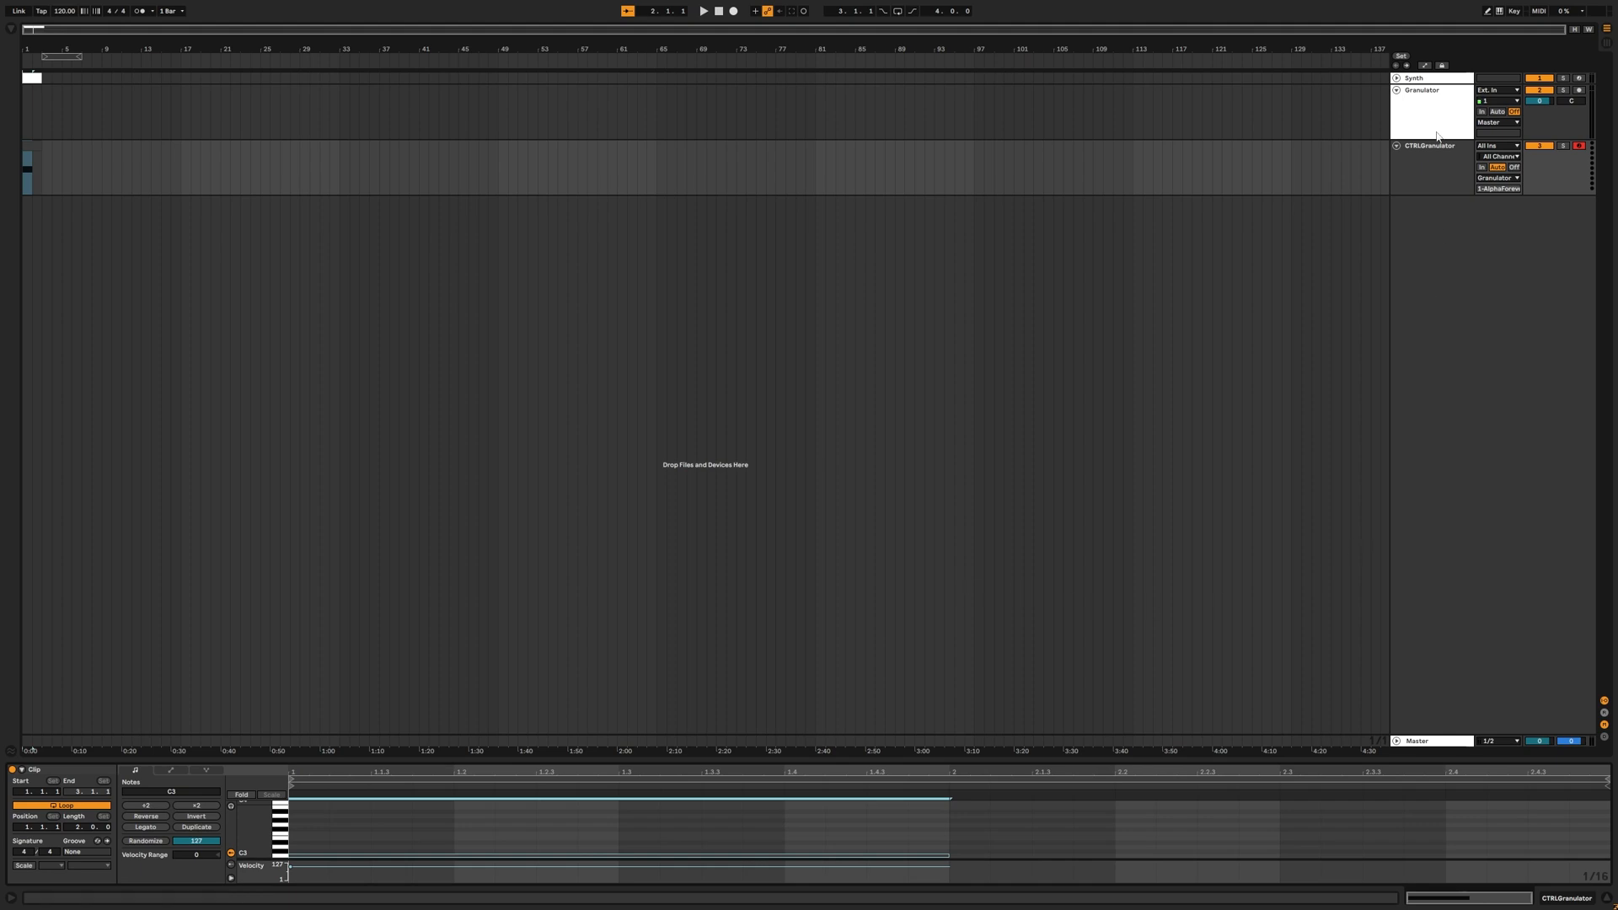
Collapse the CTRLGranulator track, and set the Granulator track to receive audio from Synth with monitoring set to In.
click(1432, 105)
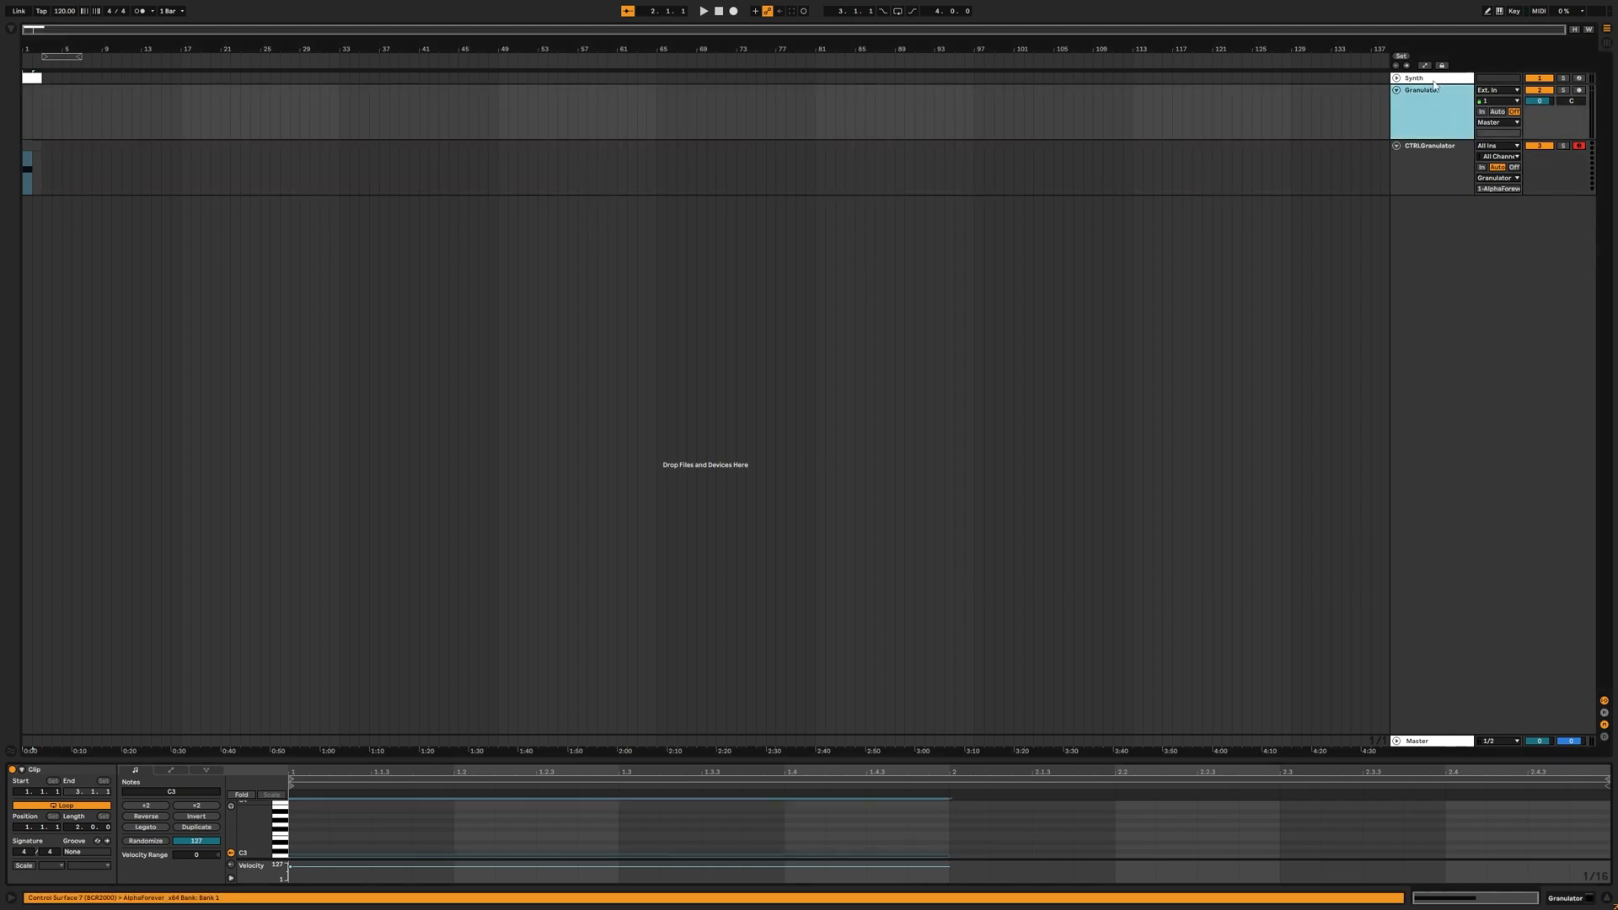
click(1396, 146)
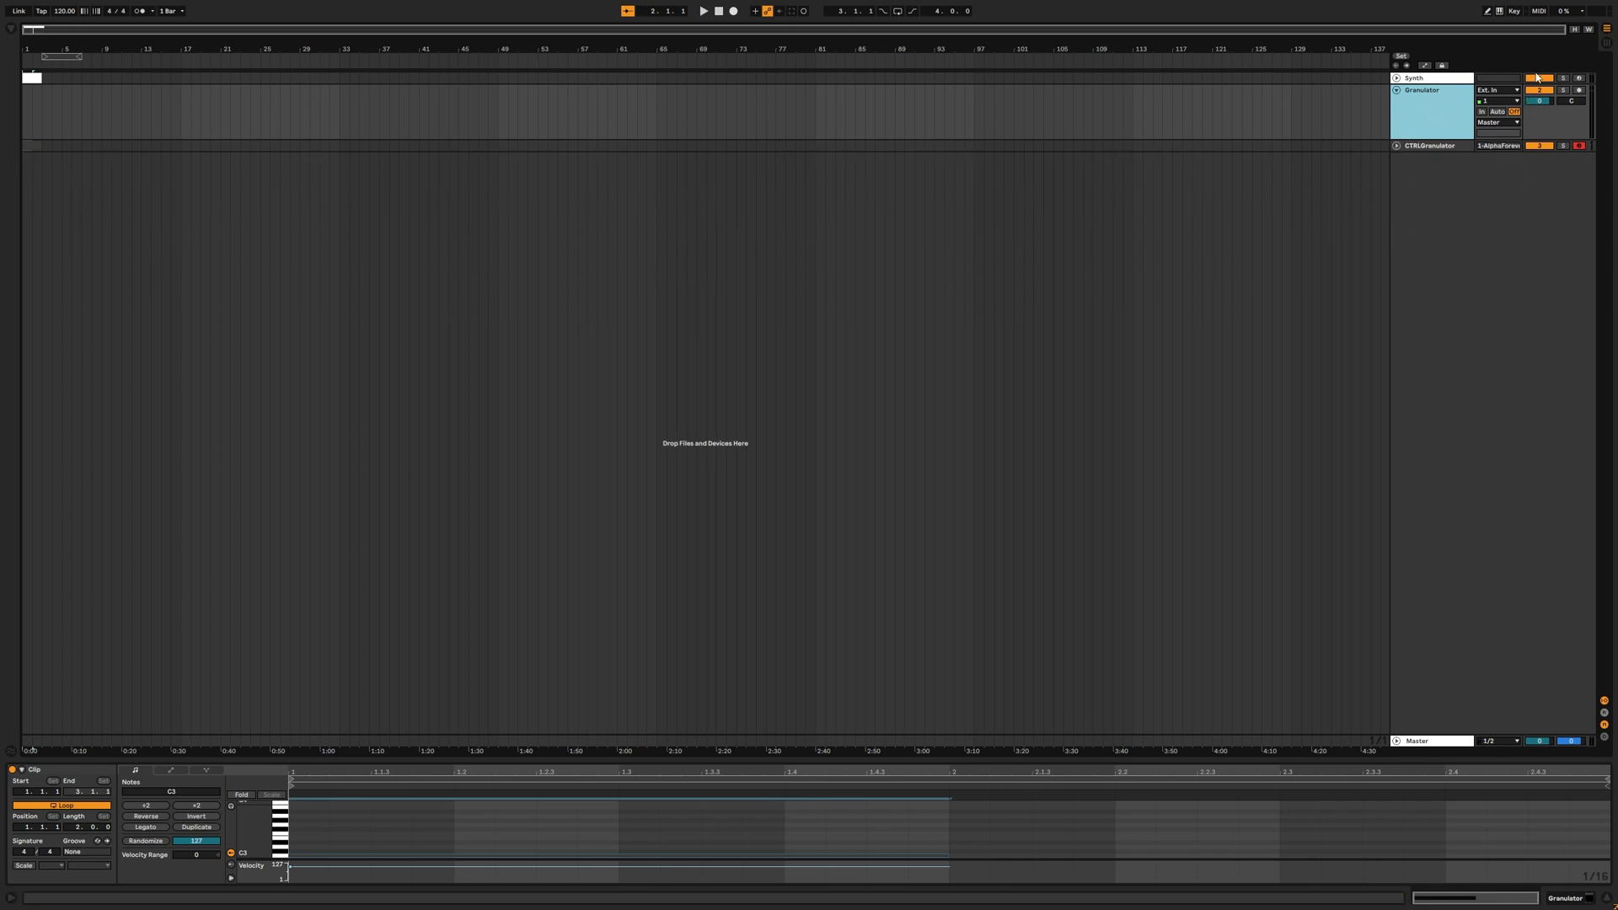
click(1504, 91)
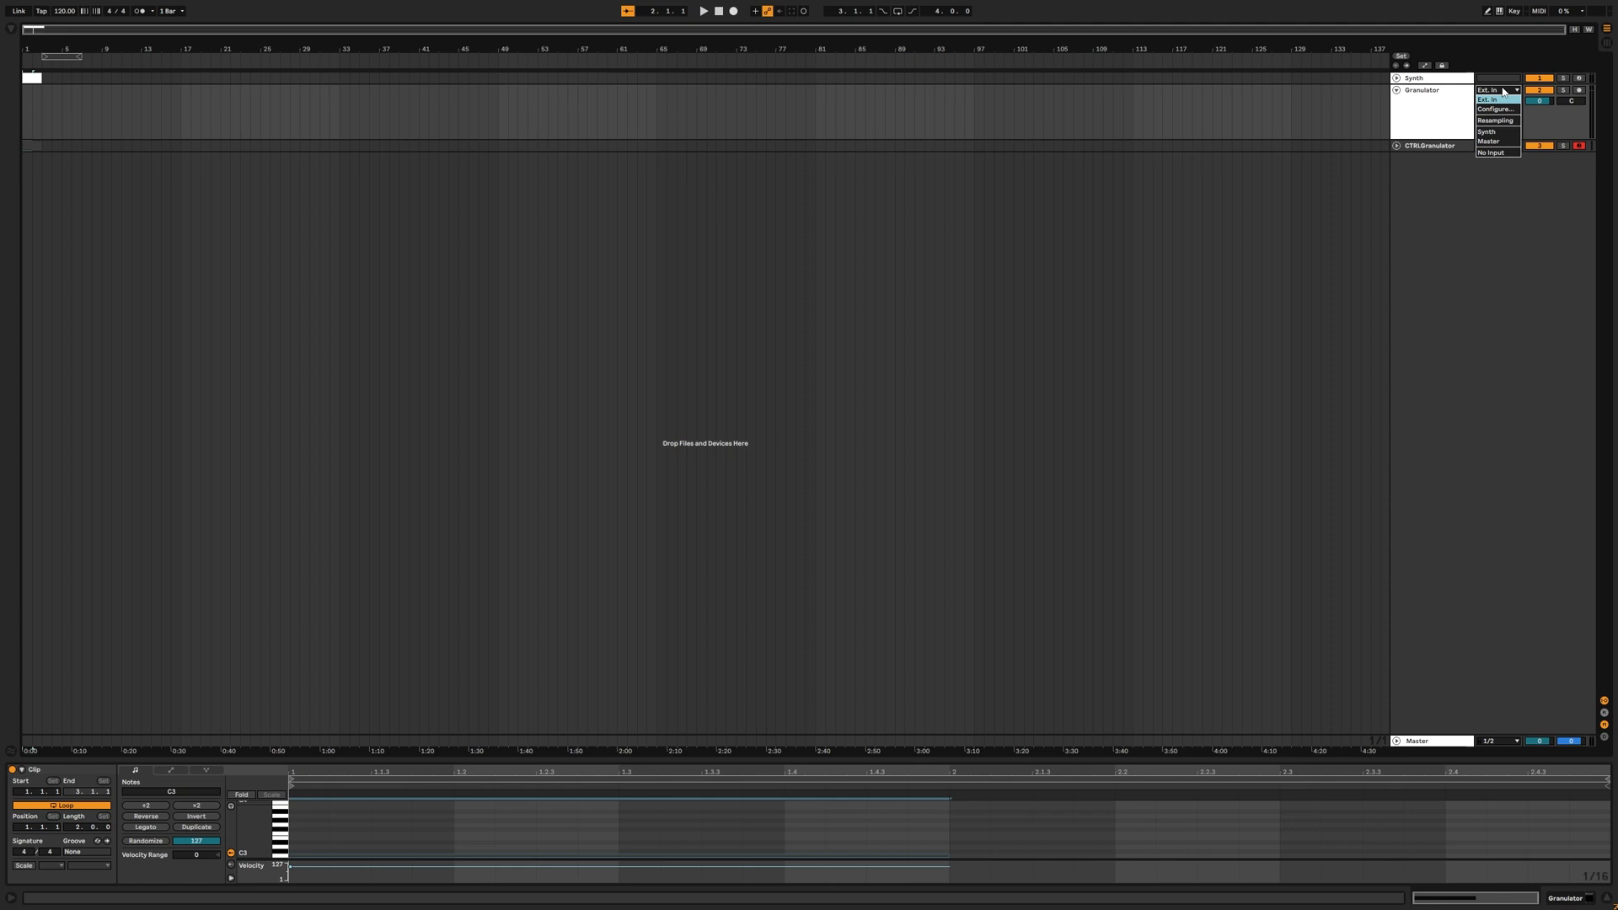
click(1498, 133)
click(1440, 102)
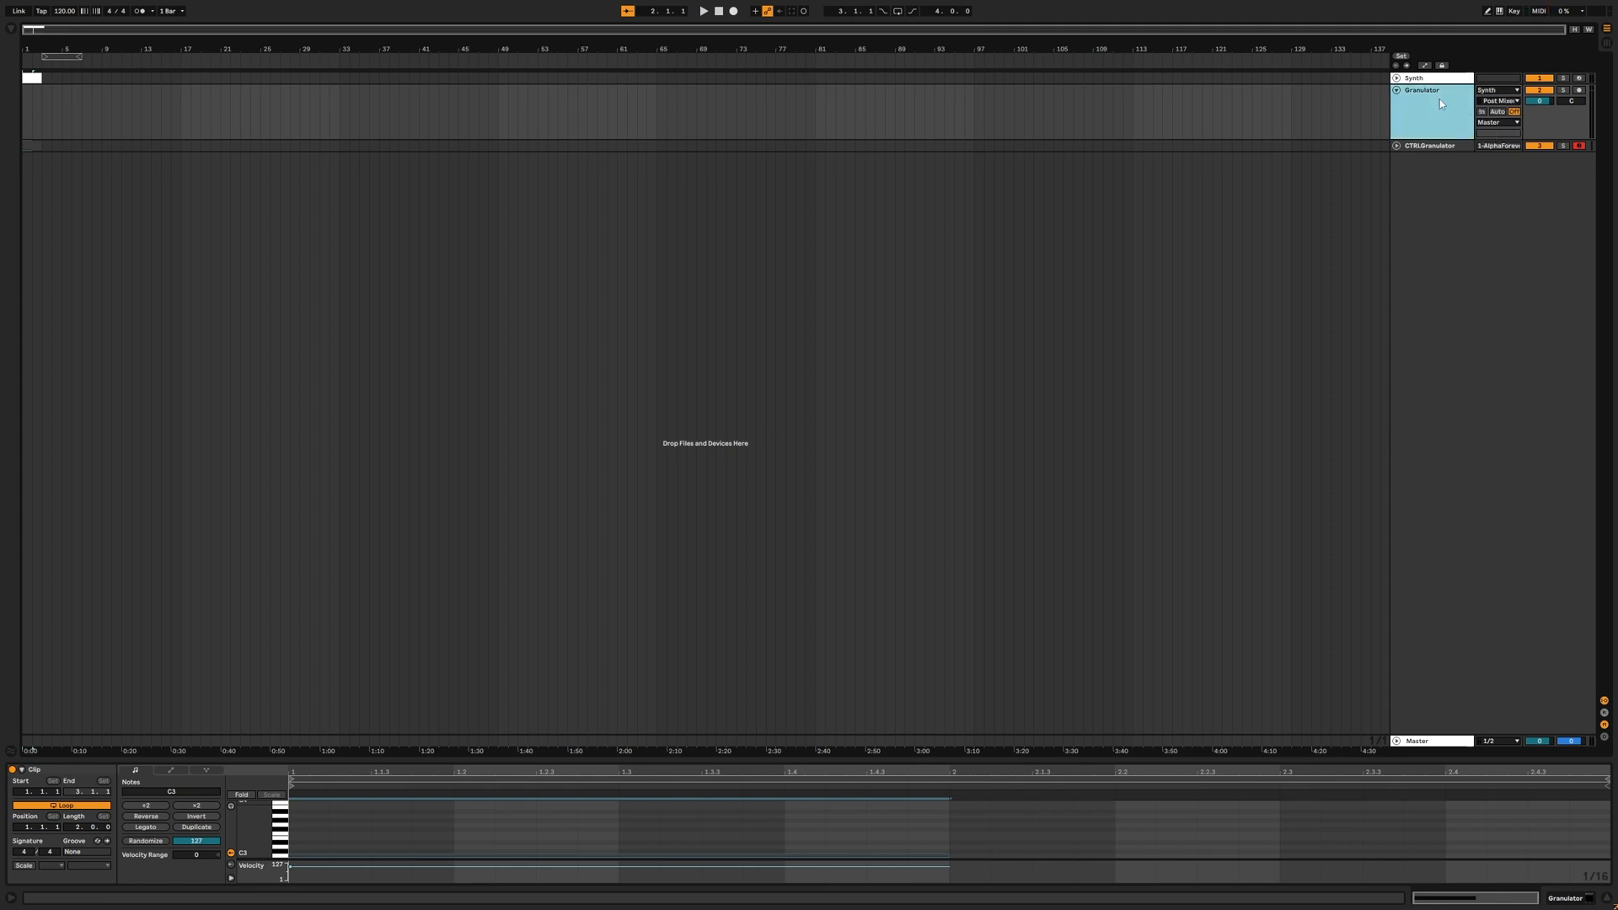
click(1482, 111)
Open the Granulator track's plug-in window and play the arrangement briefly to check the incoming synth signal.
click(1415, 123)
click(41, 770)
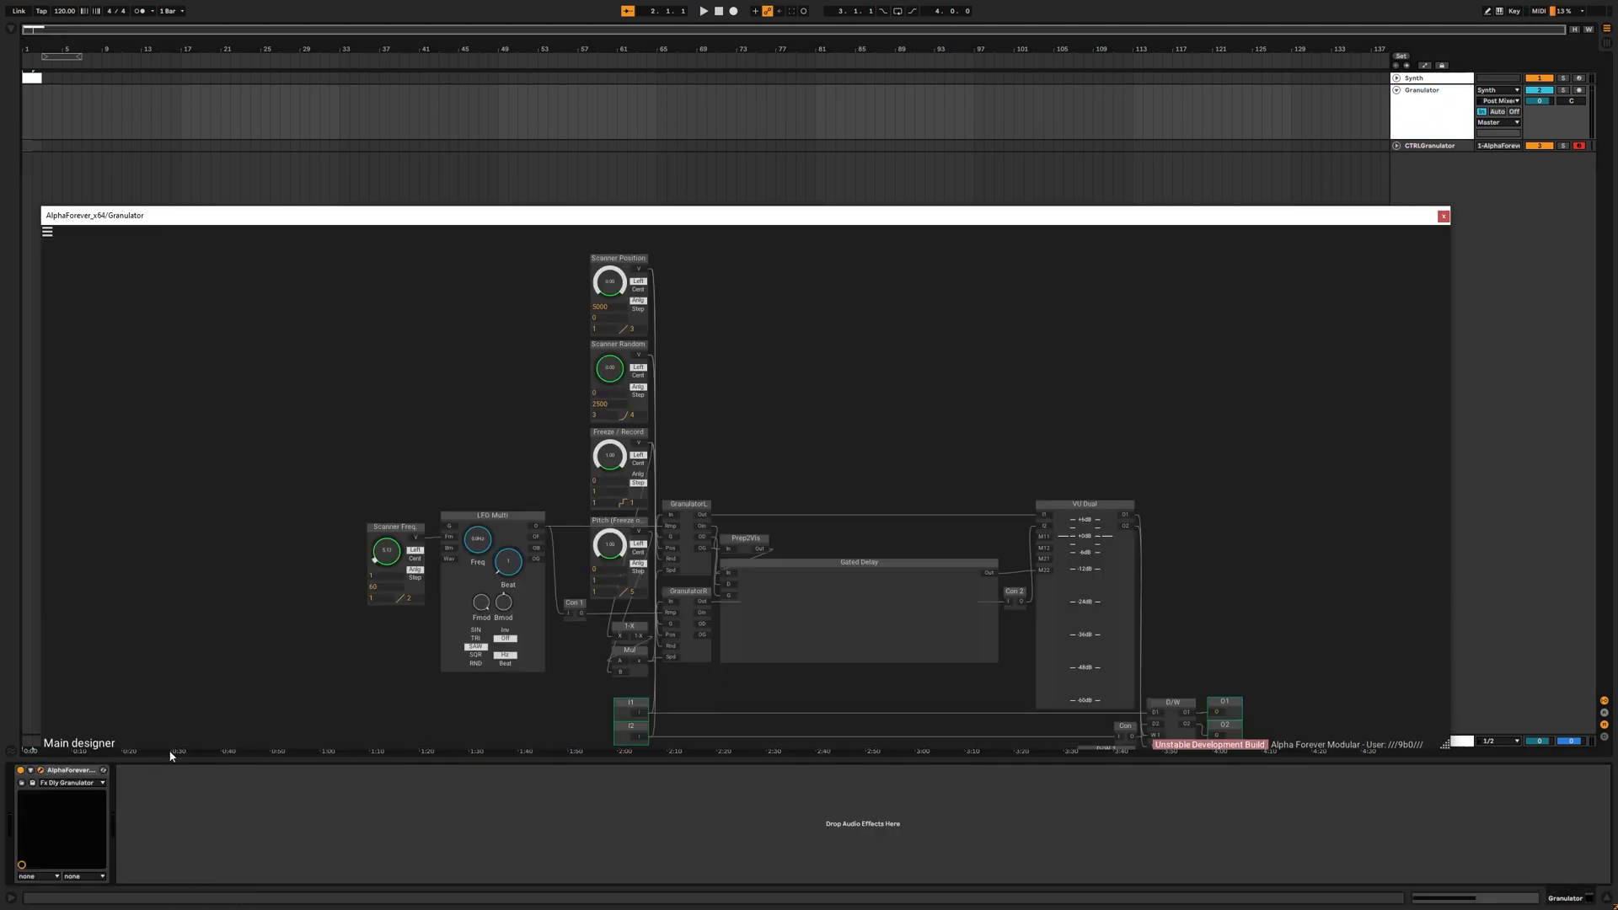
scroll(794, 342, down, 5)
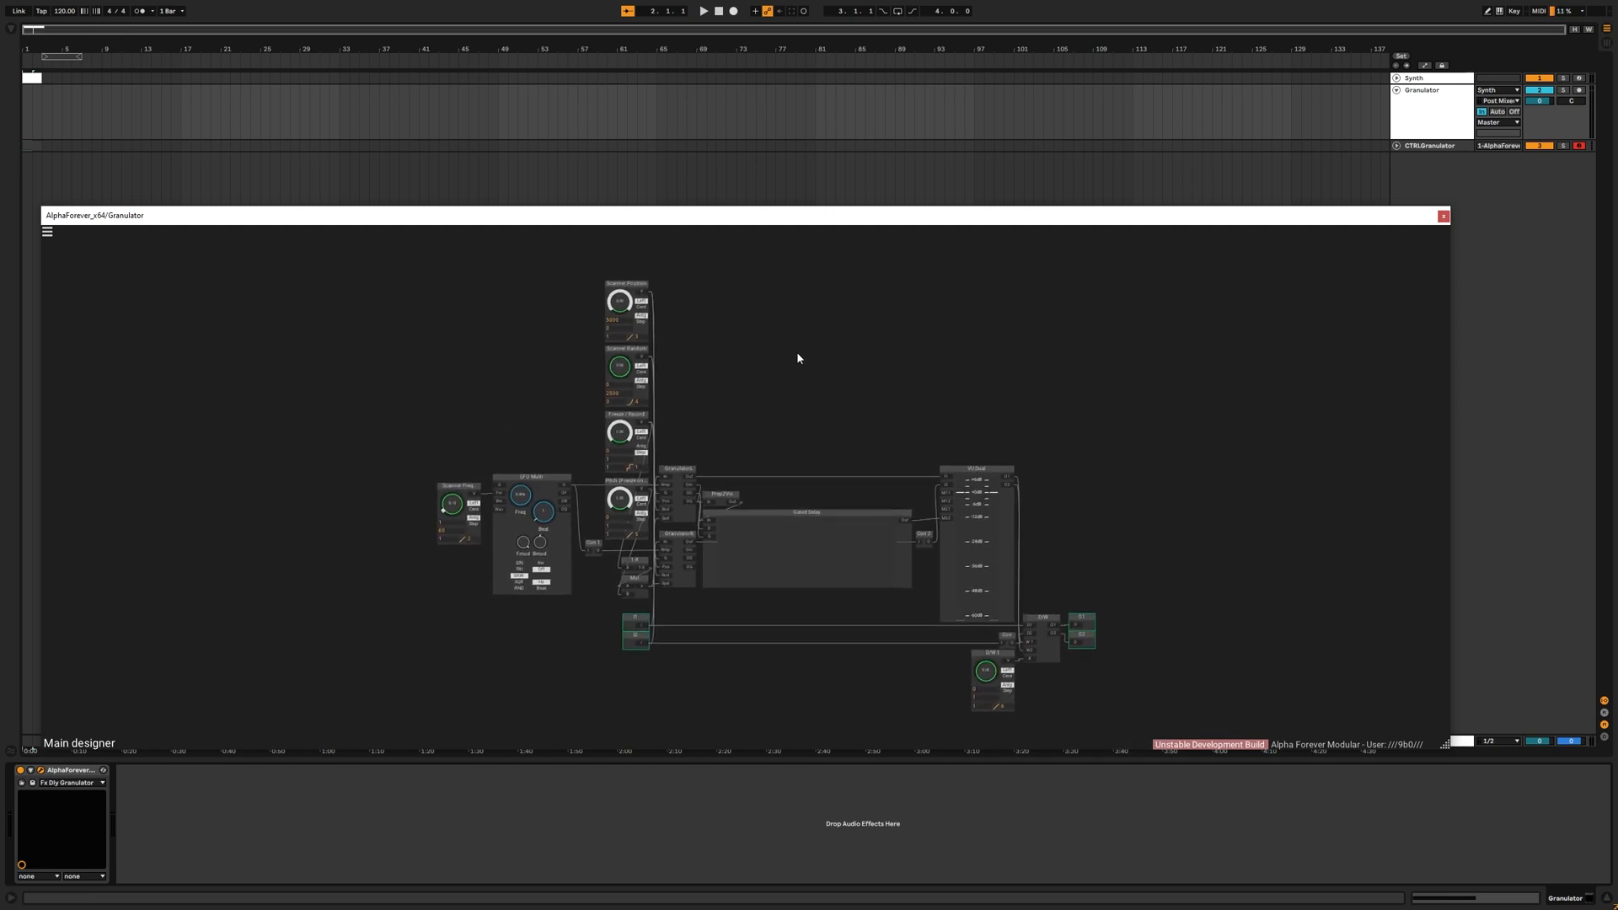
key(space)
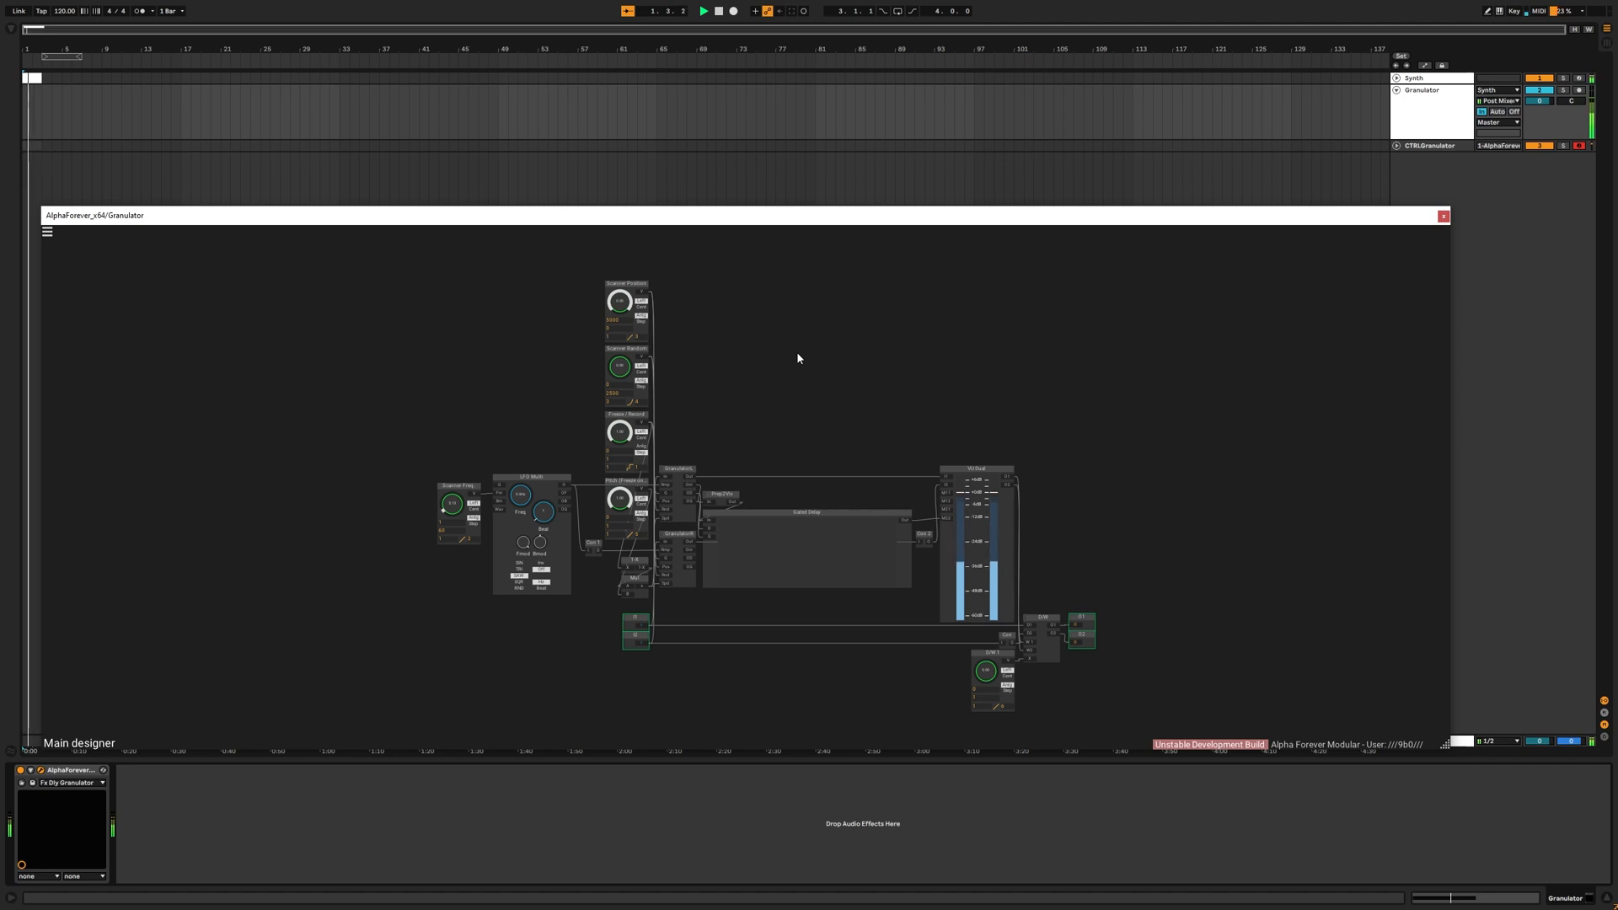
key(space)
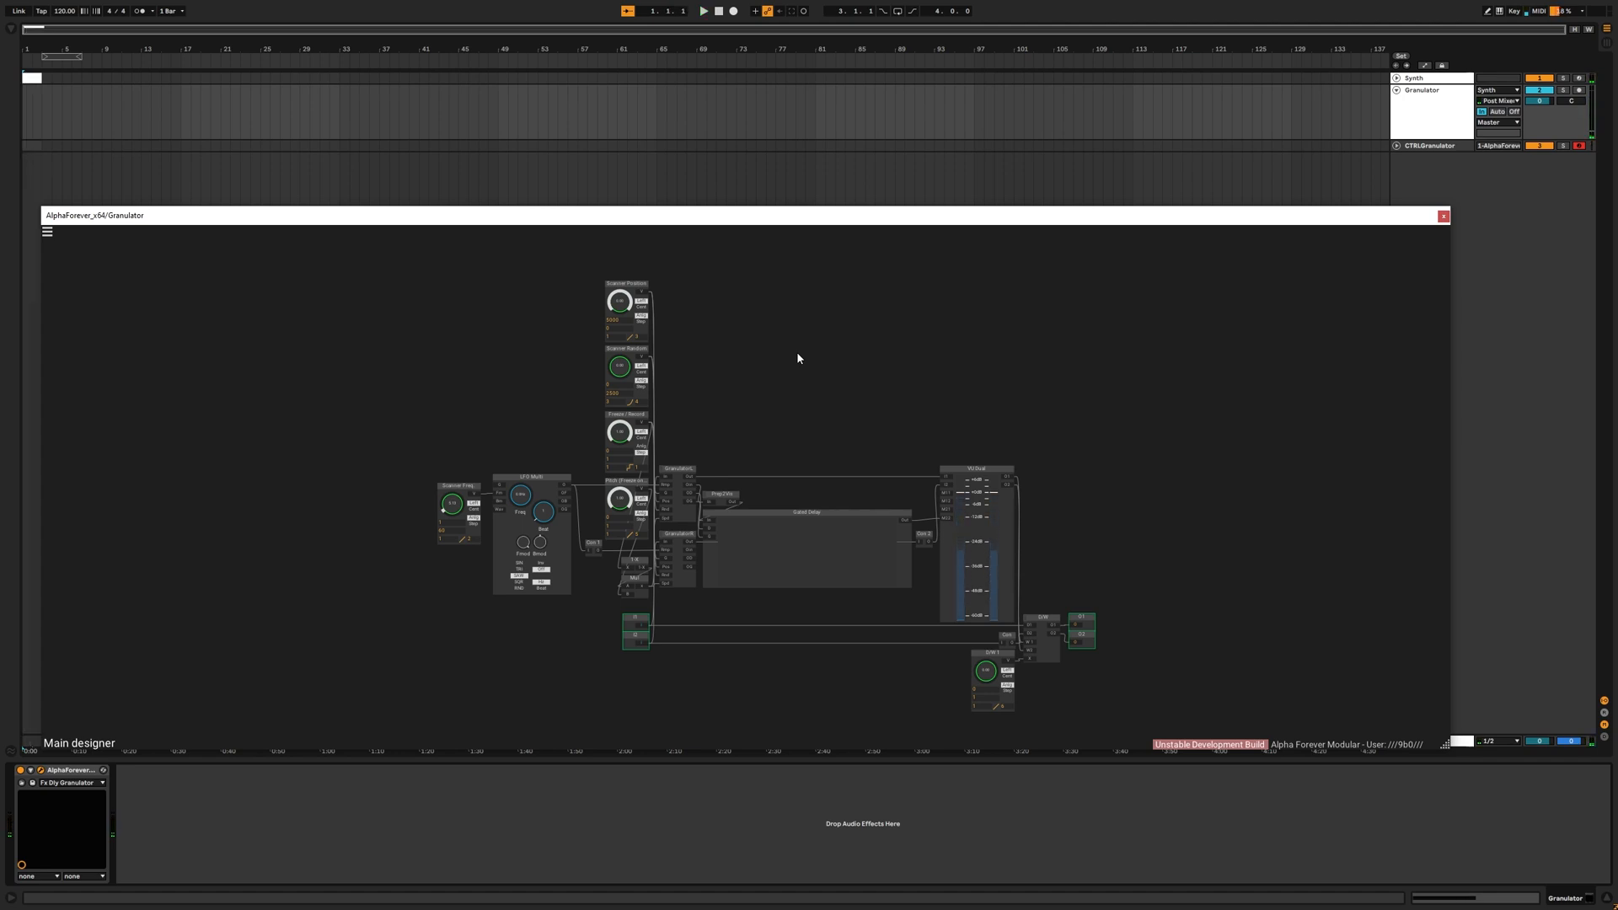
Delete the Con module beside D/W and disconnect the I1 cable from the D1 input to remove the dry signal.
scroll(1072, 498, up, 5)
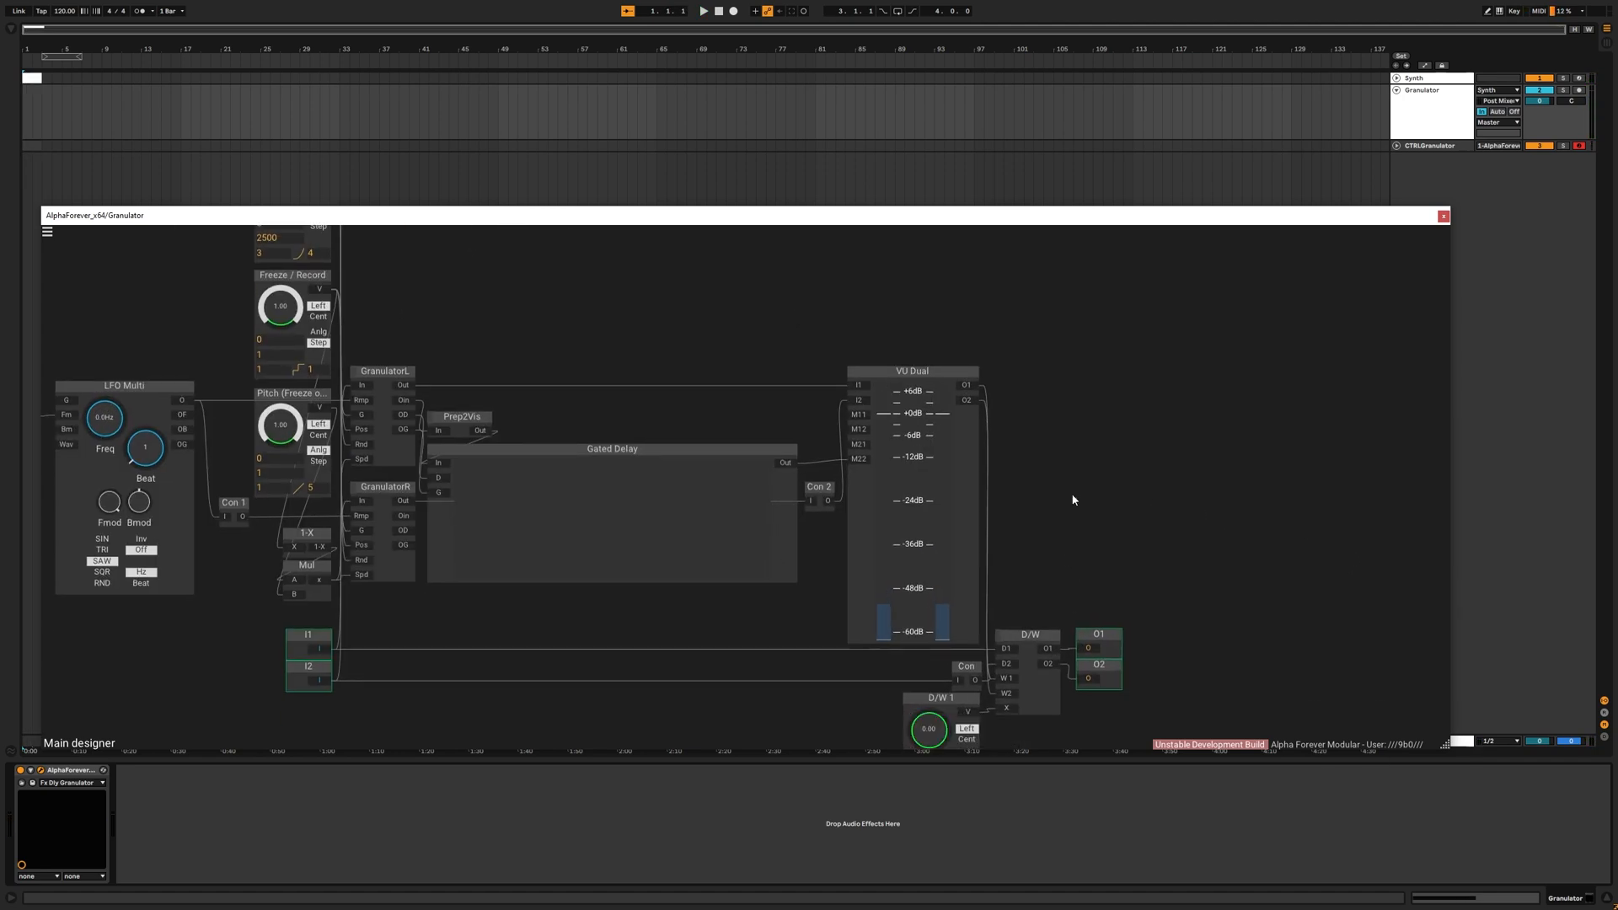
right_click(1007, 438)
click(987, 446)
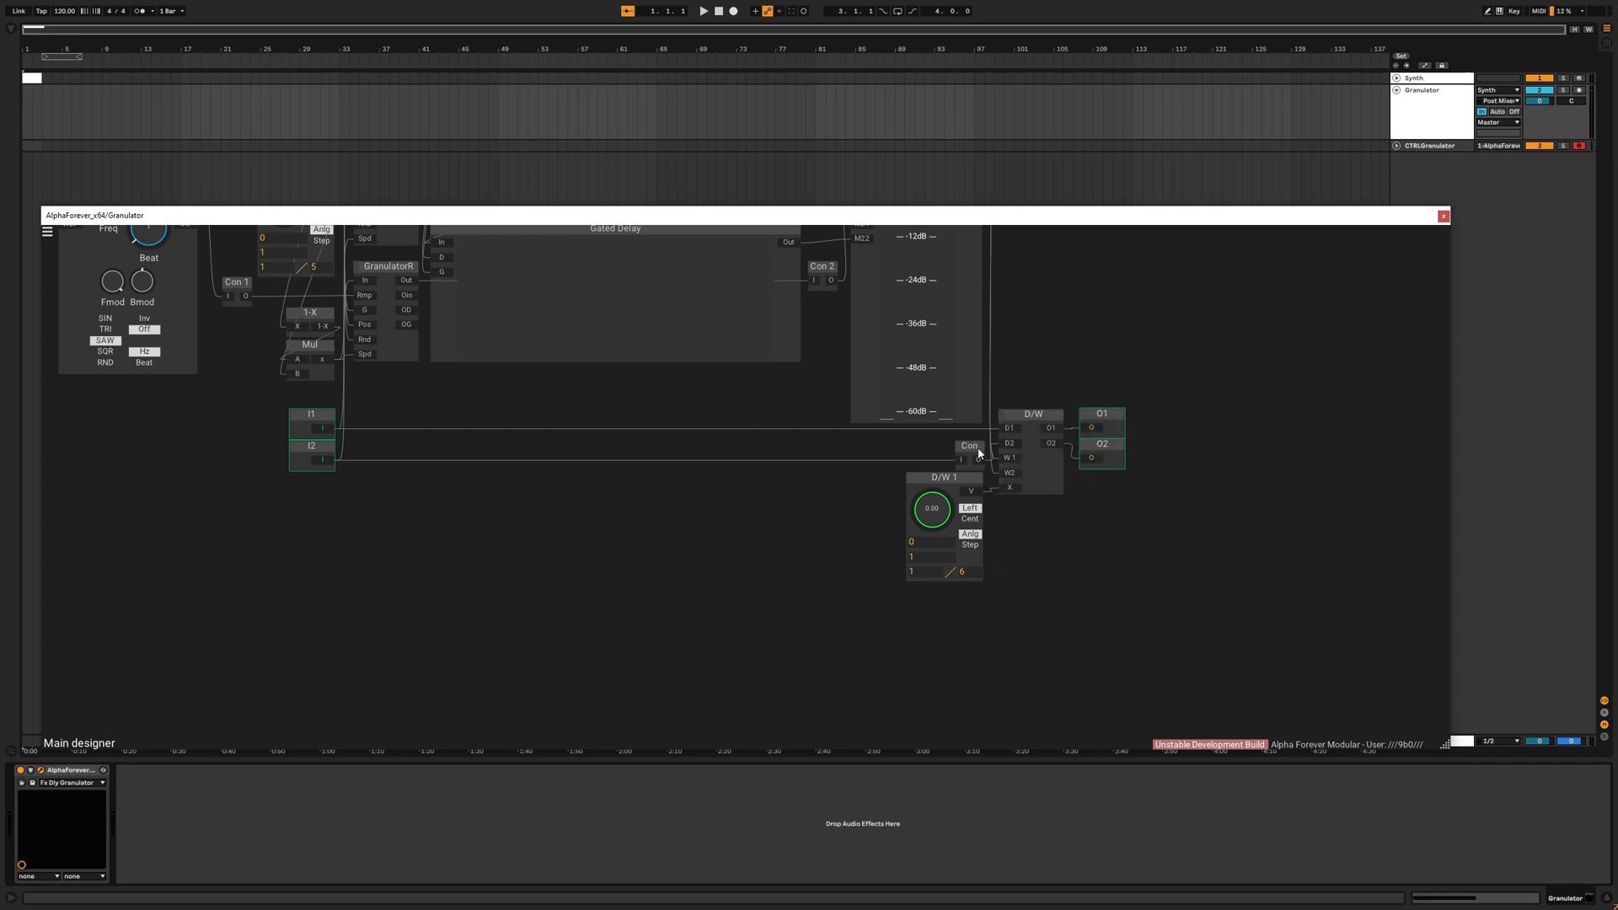
click(976, 448)
key(Delete)
drag(1010, 430, 766, 480)
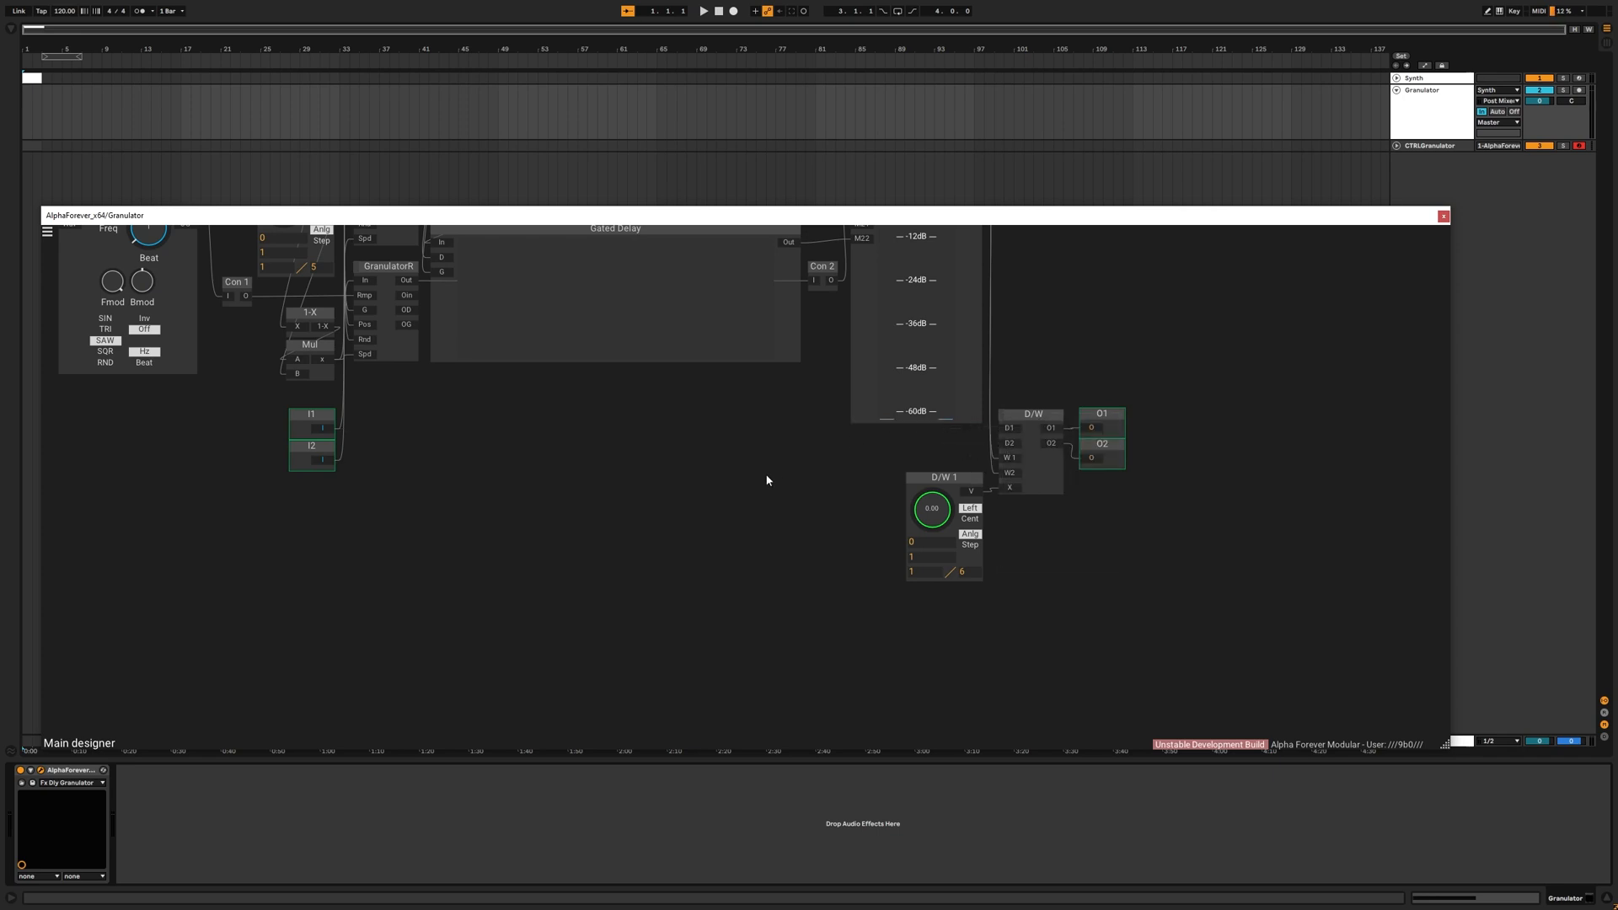
scroll(388, 456, down, 4)
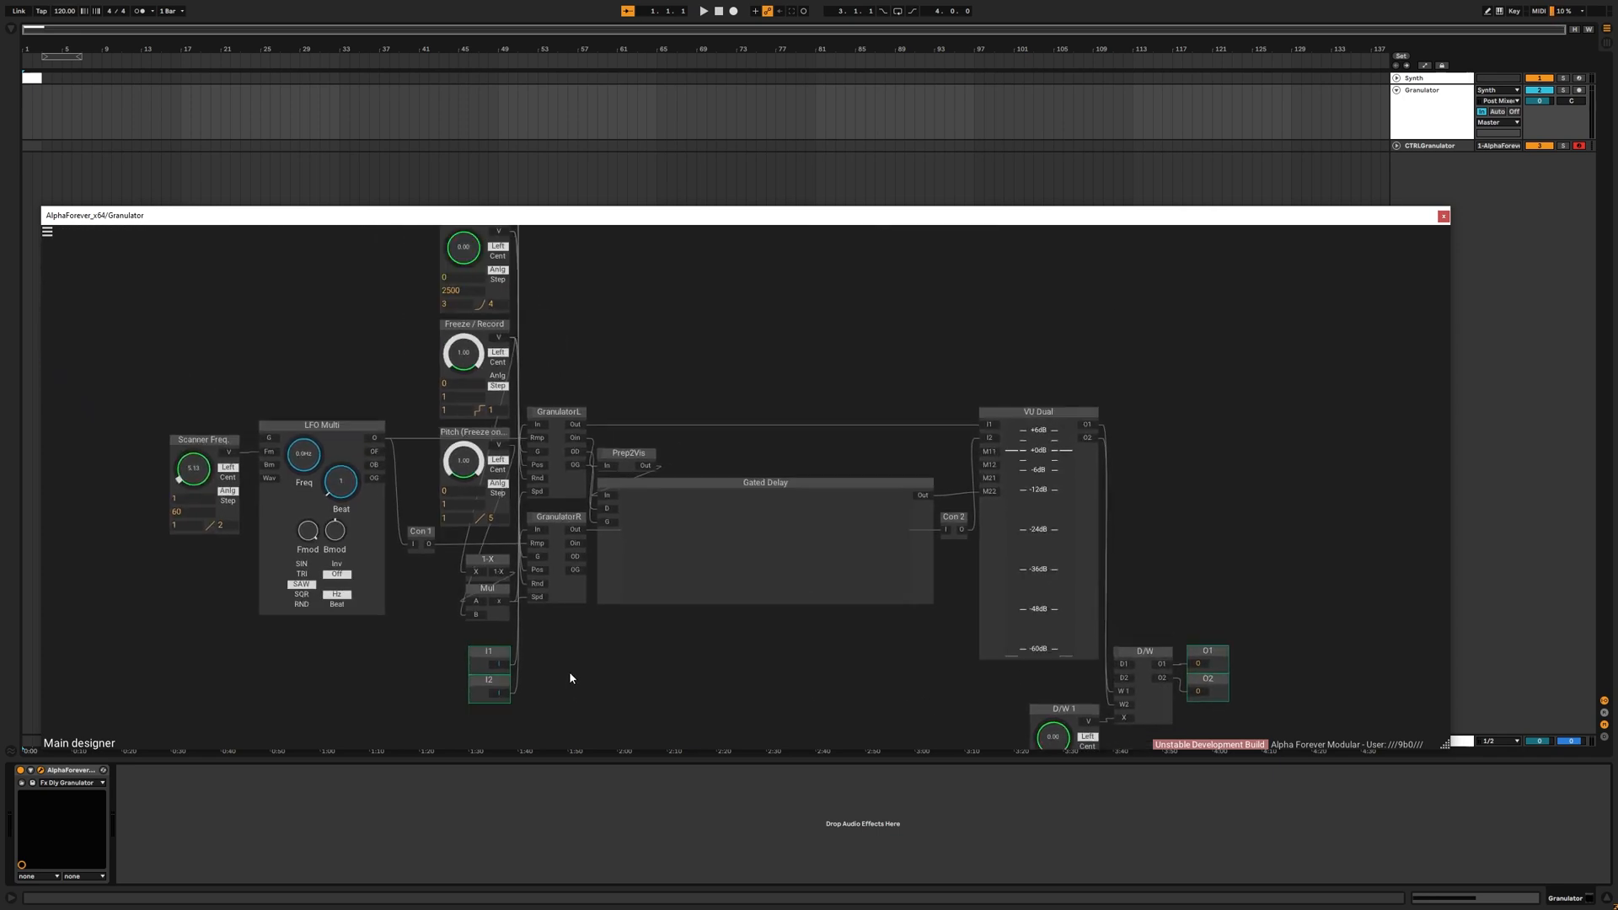
drag(369, 403, 419, 478)
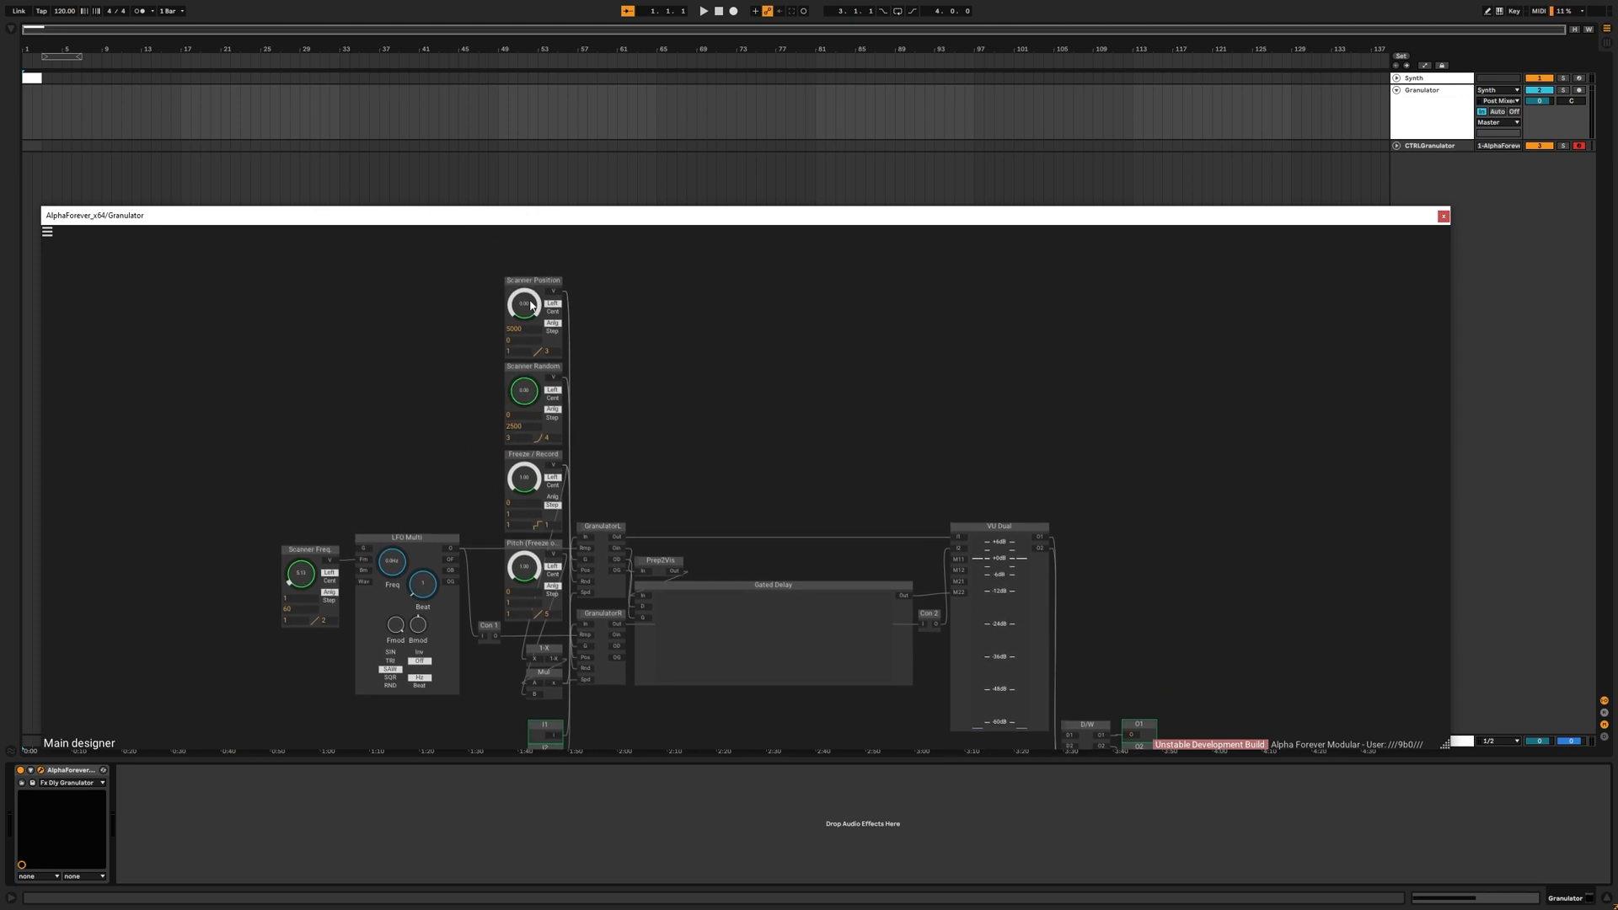
Start playback and turn the Freeze / Record knob down to 0 so the granulator runs on the synth signal.
drag(654, 356, 613, 371)
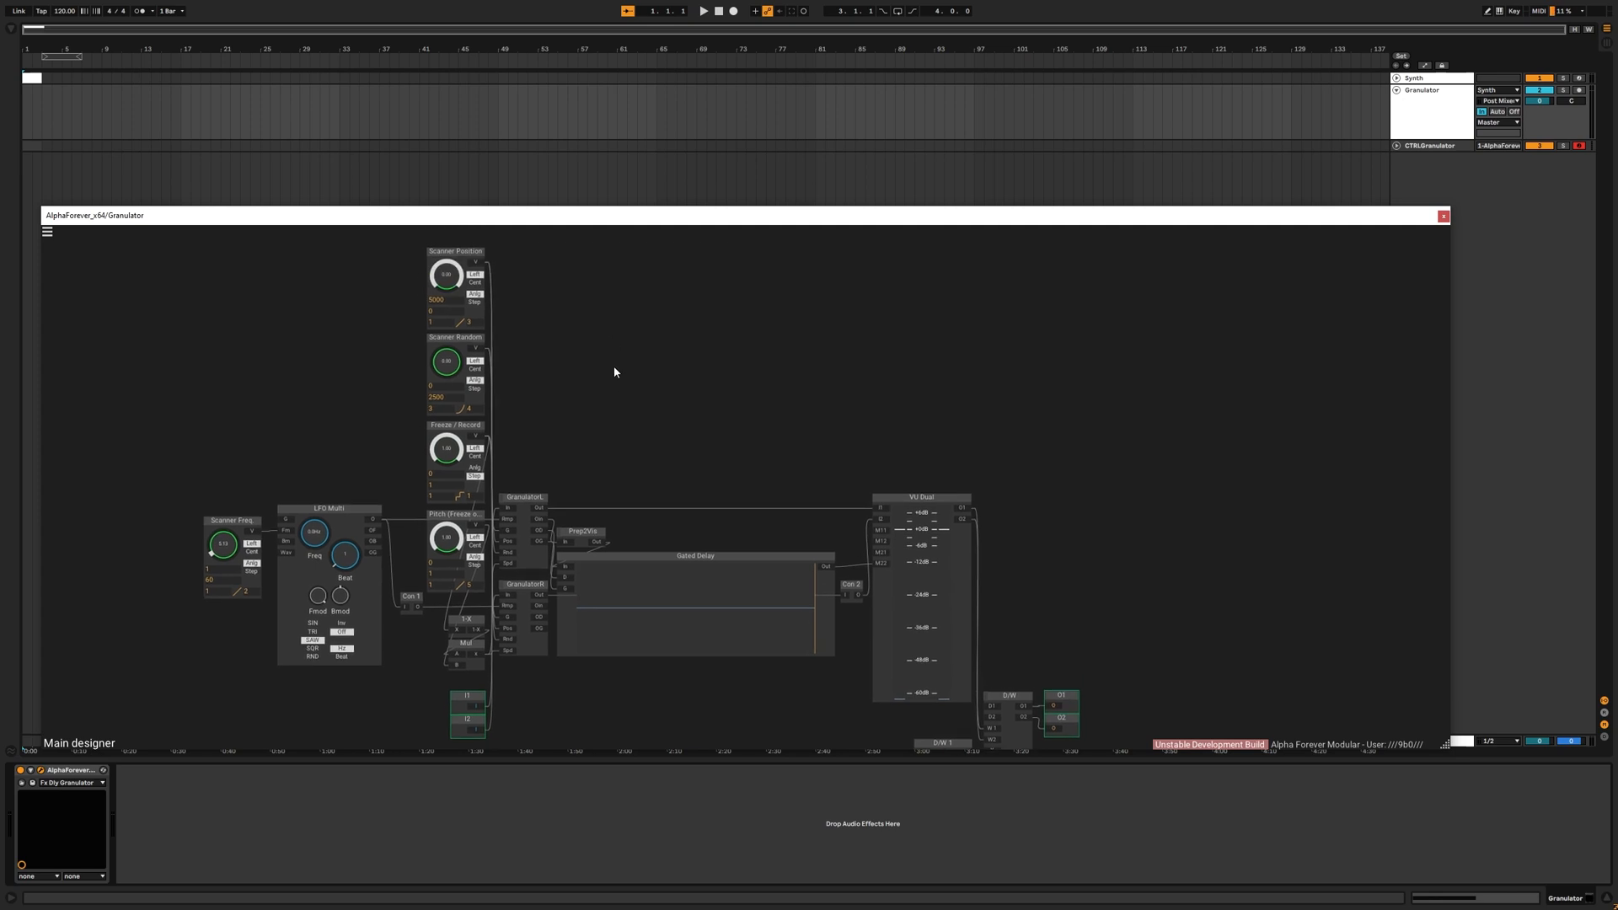
key(space)
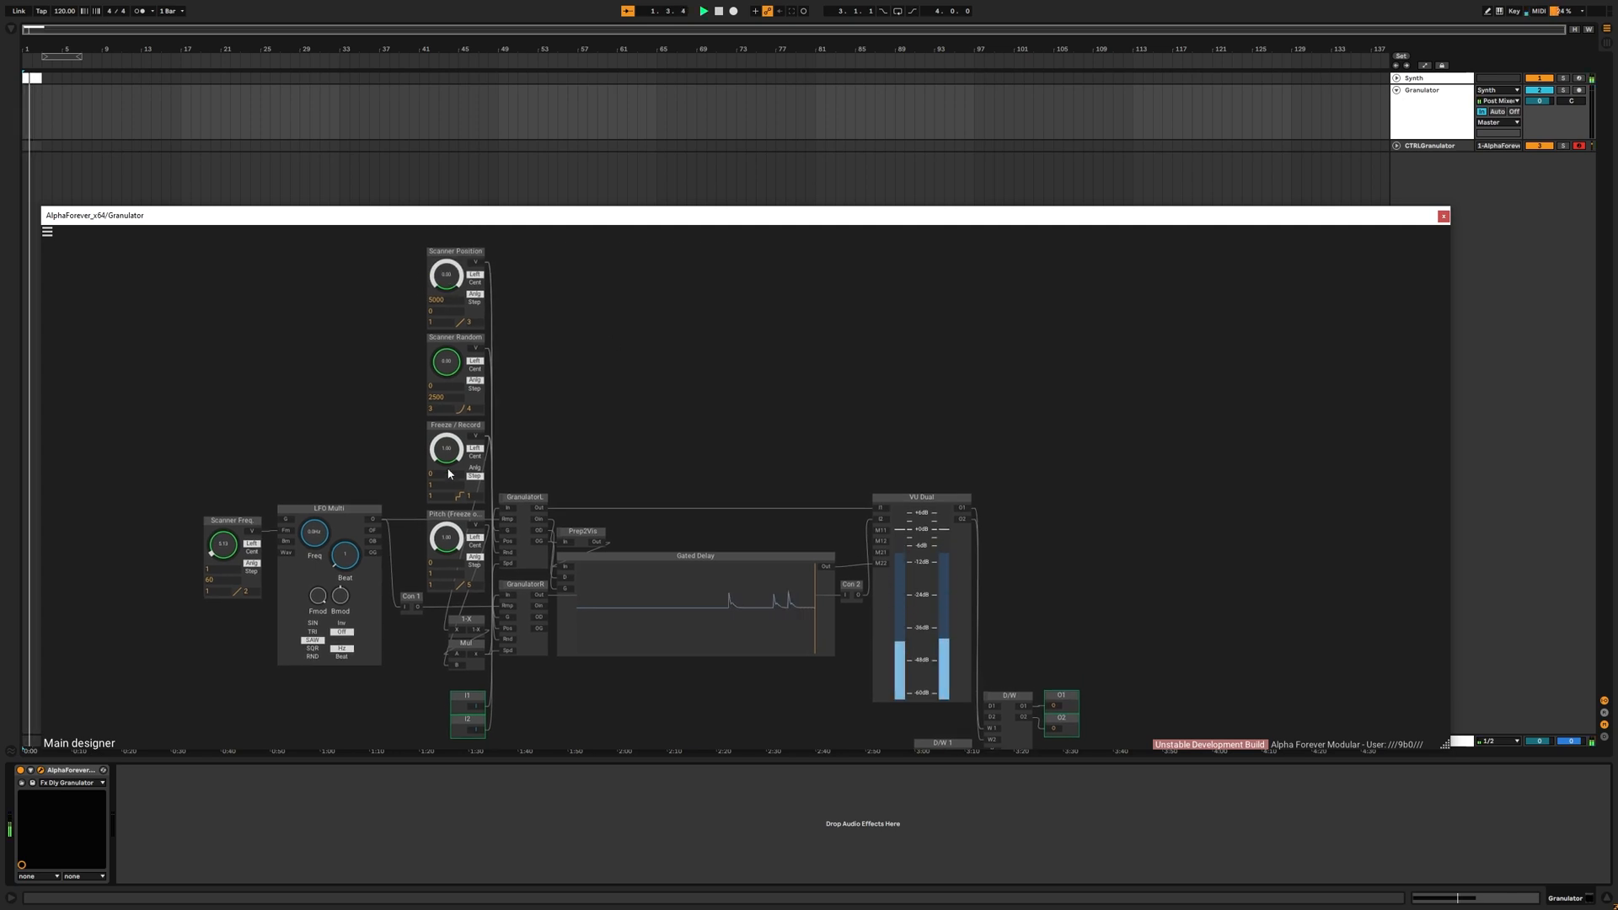
drag(448, 456, 472, 643)
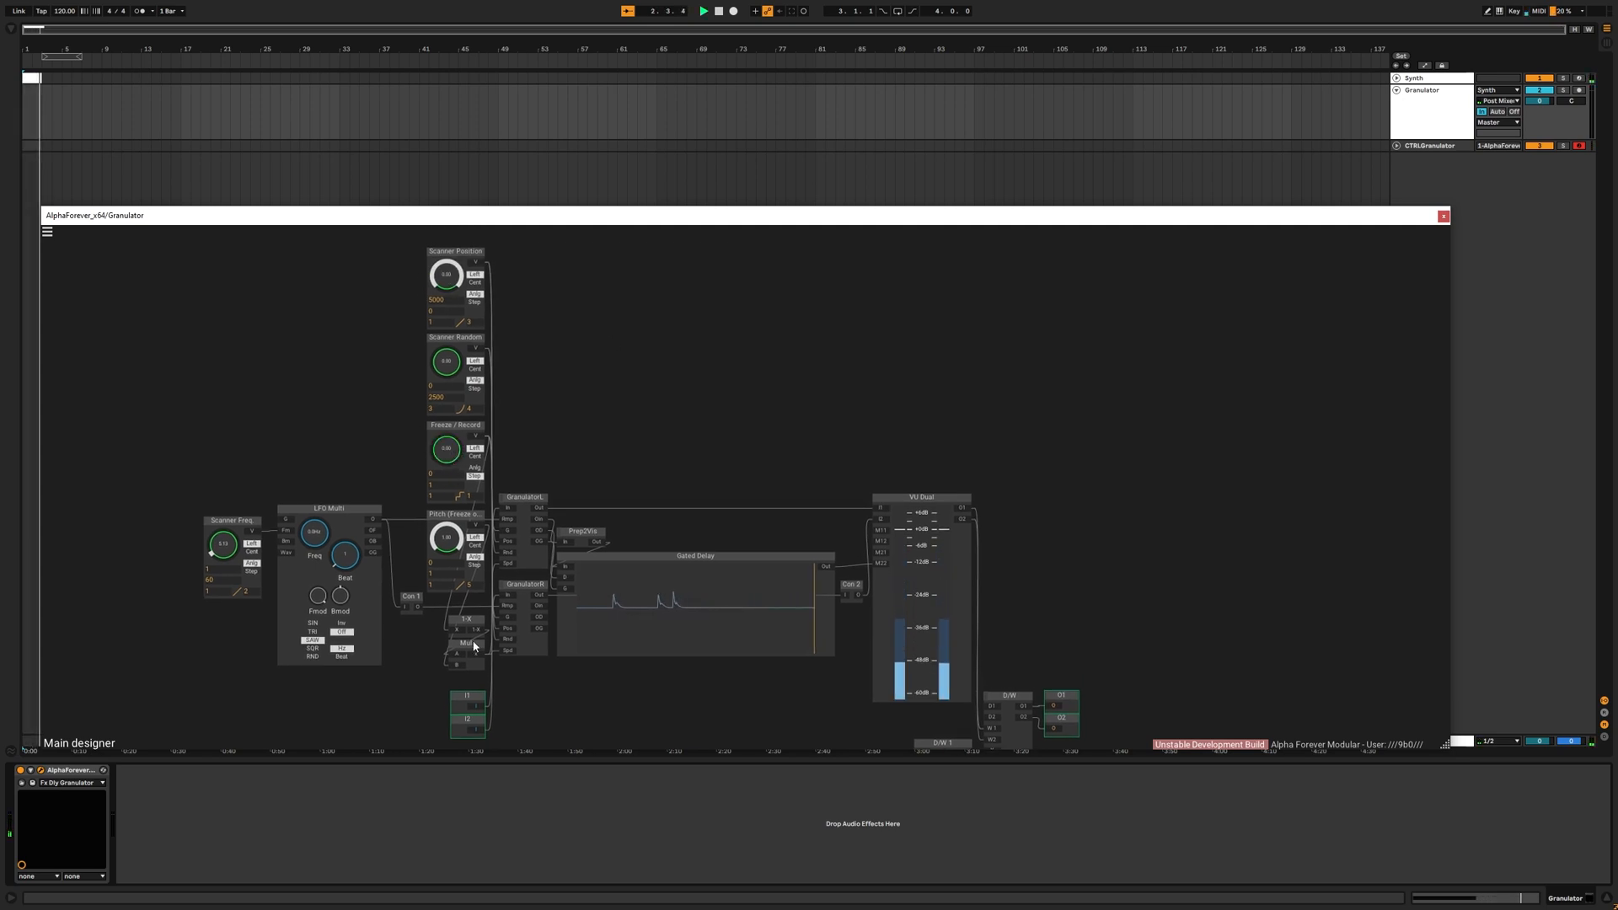
Shift the Scanner Position knob away from 0 and raise the D/W 1 knob to fully wet during playback.
drag(448, 274, 444, 333)
scroll(845, 385, down, 3)
scroll(845, 386, right, 2)
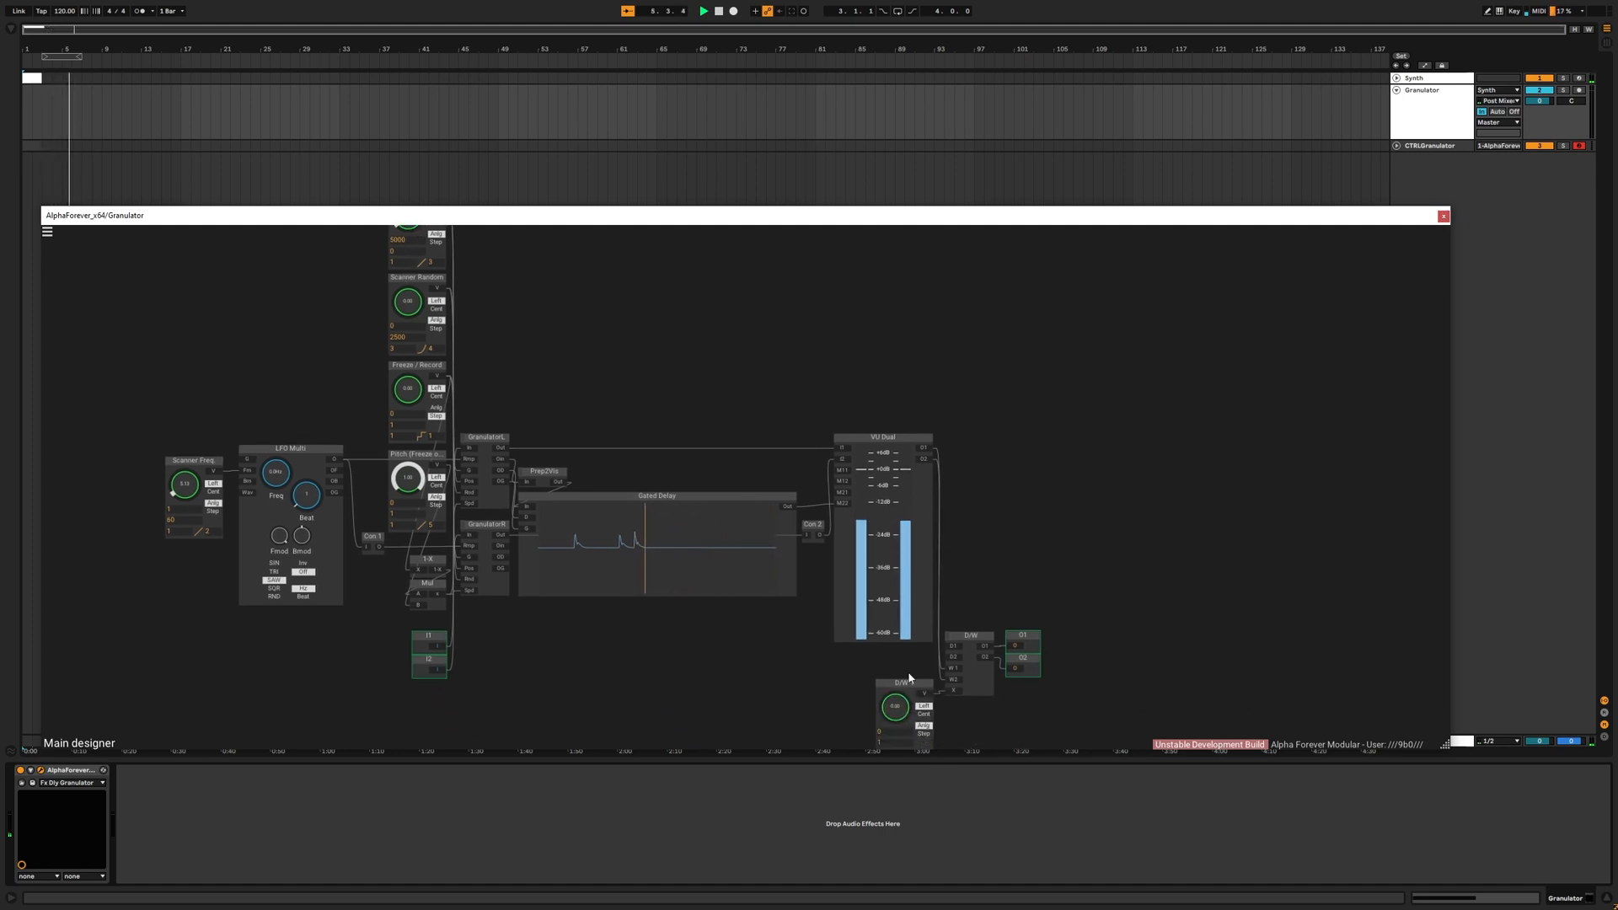
drag(904, 698, 907, 592)
drag(604, 340, 710, 482)
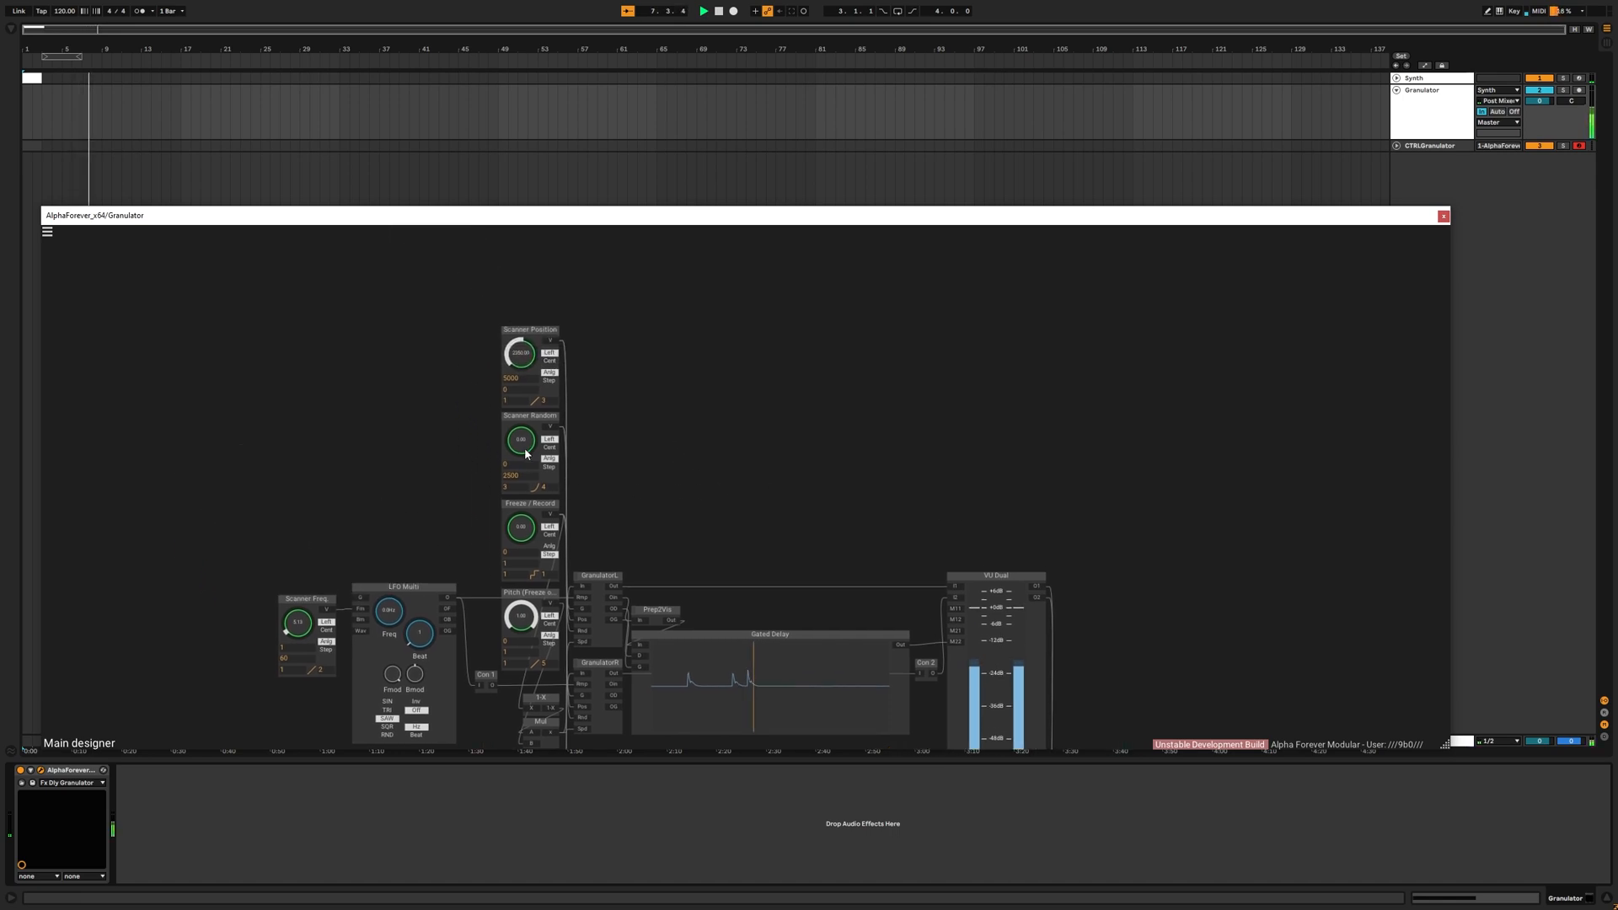
Tune the granulator by ear to Scanner Freq 34.92, Scanner Random 39.06 and Scanner Position 3750, and stop playback.
drag(527, 436, 522, 362)
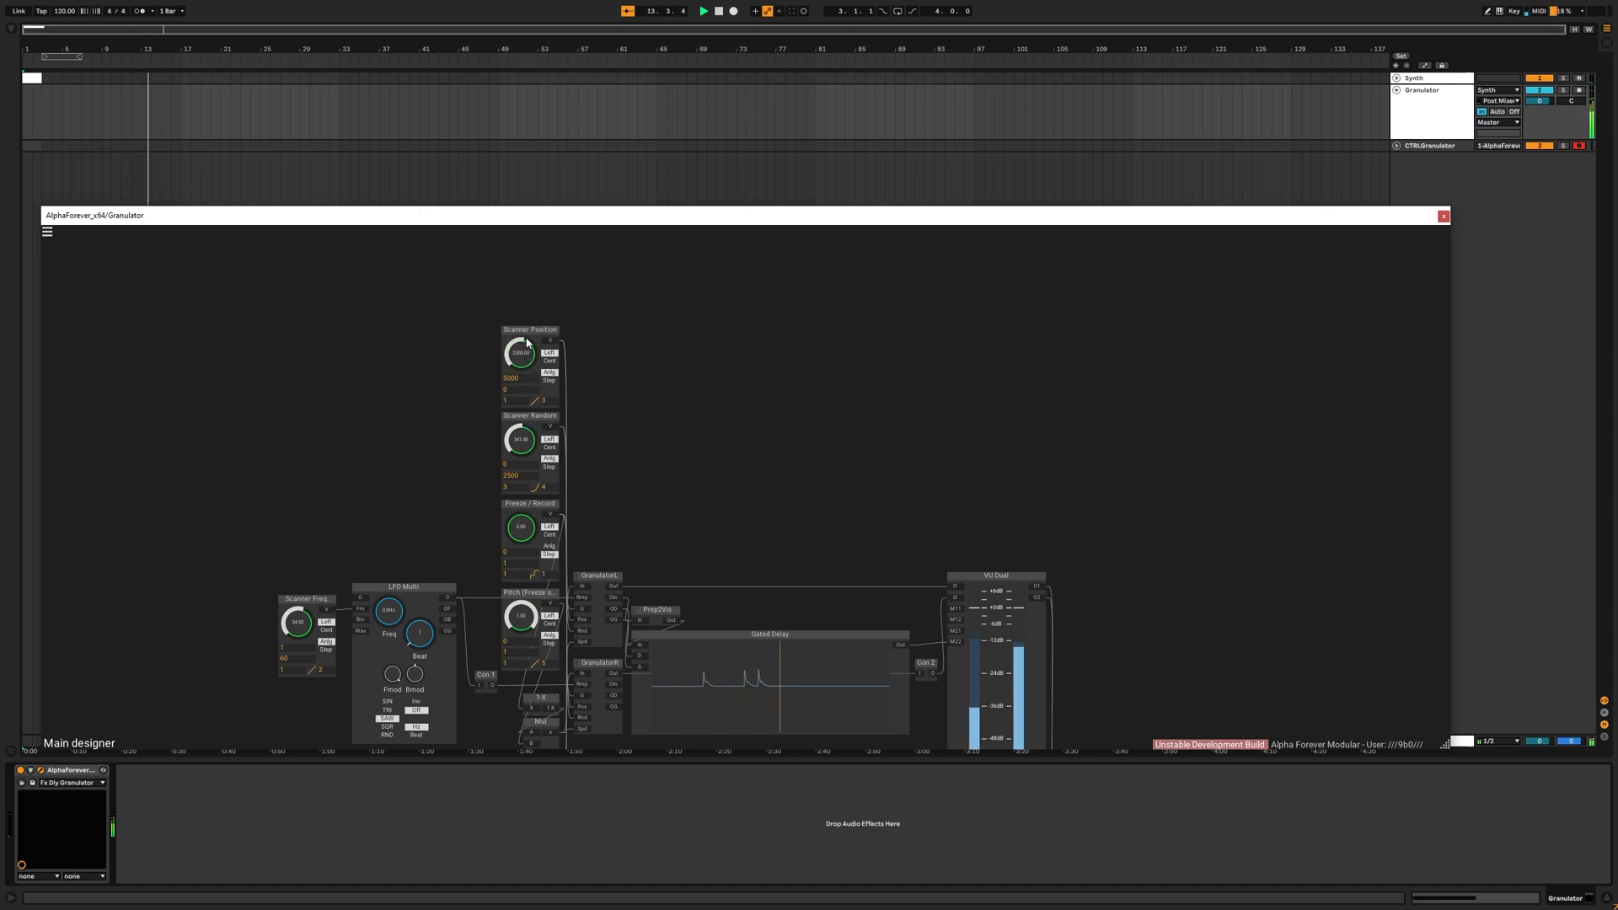
drag(520, 437, 519, 476)
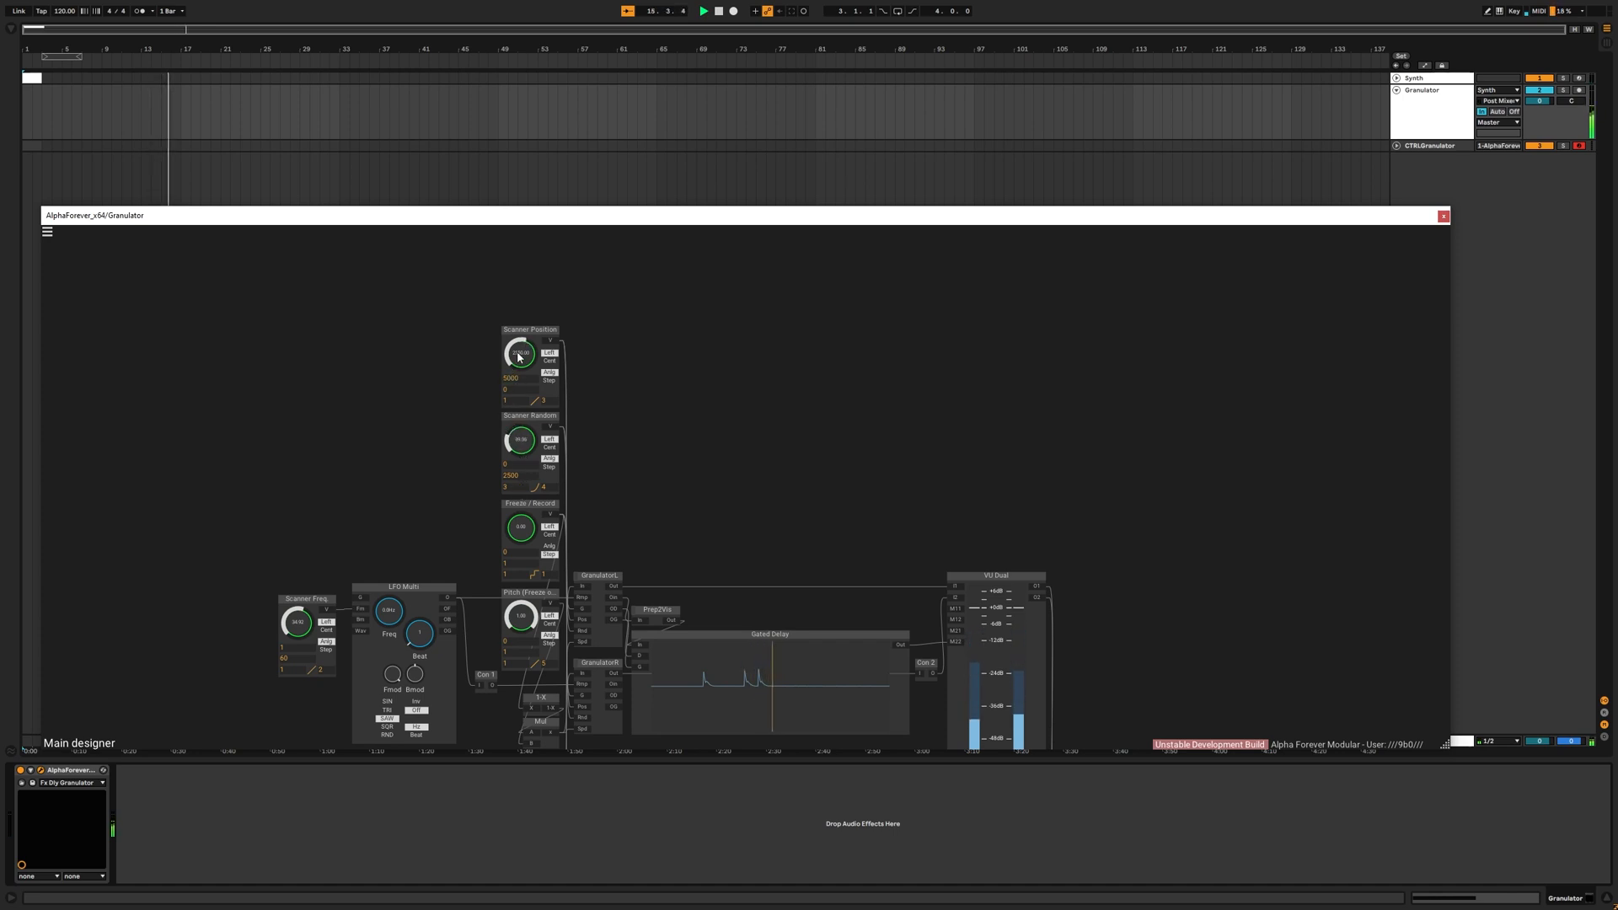
drag(516, 357, 514, 398)
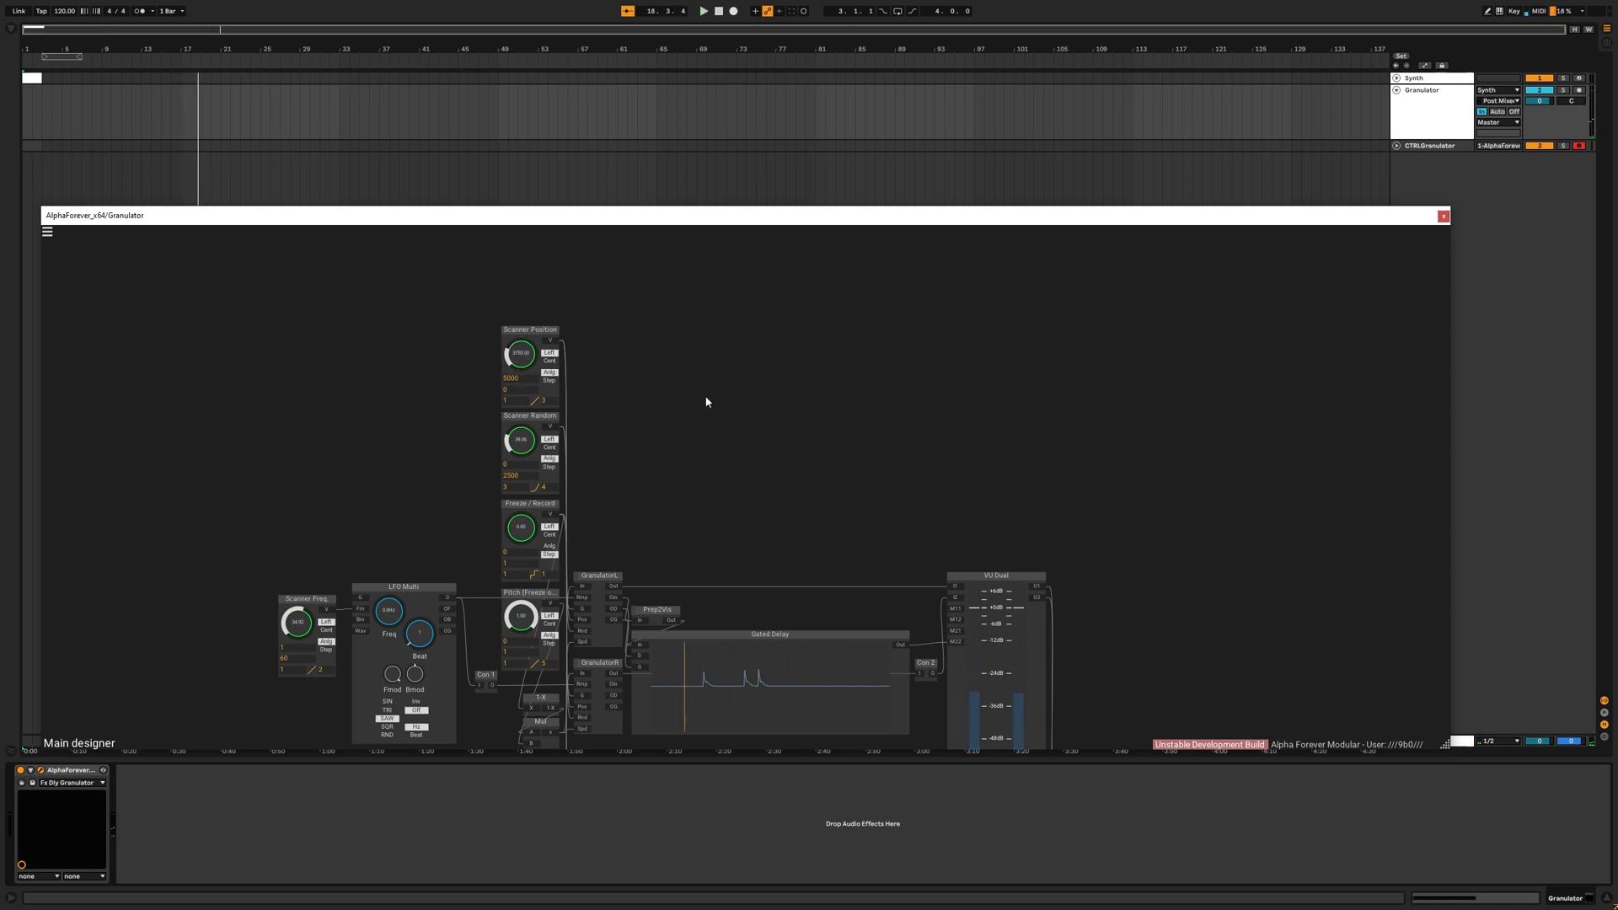
key(space)
Move the Freeze / Record module away from the granulators and insert a Con module between its V output and its targets.
scroll(693, 376, down, 6)
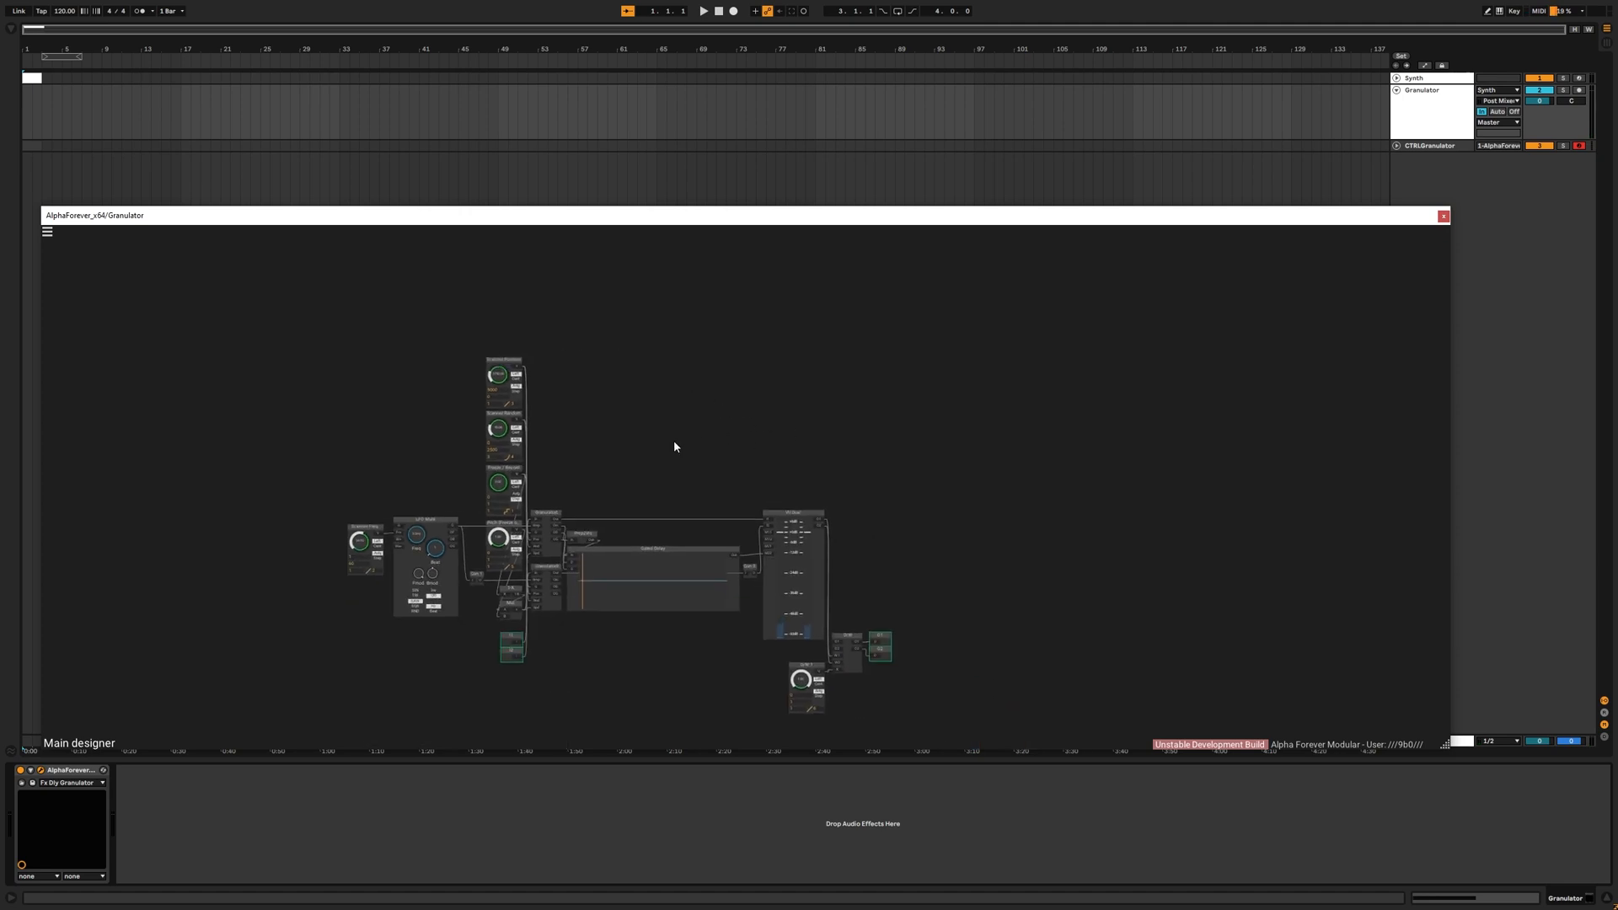
scroll(821, 382, up, 1)
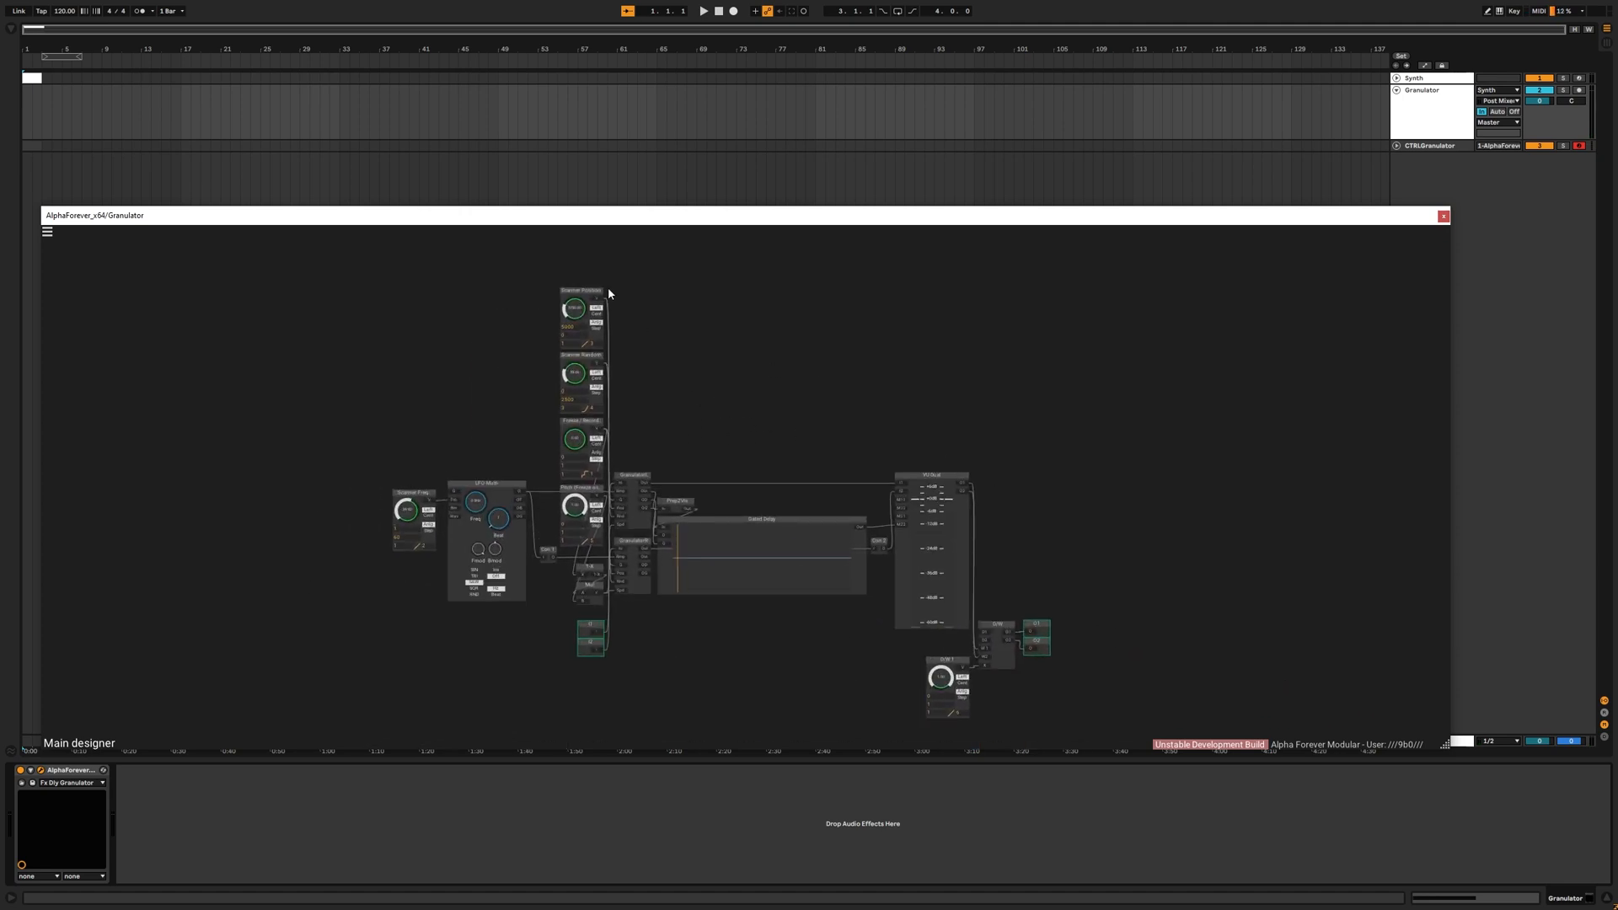
scroll(546, 441, up, 3)
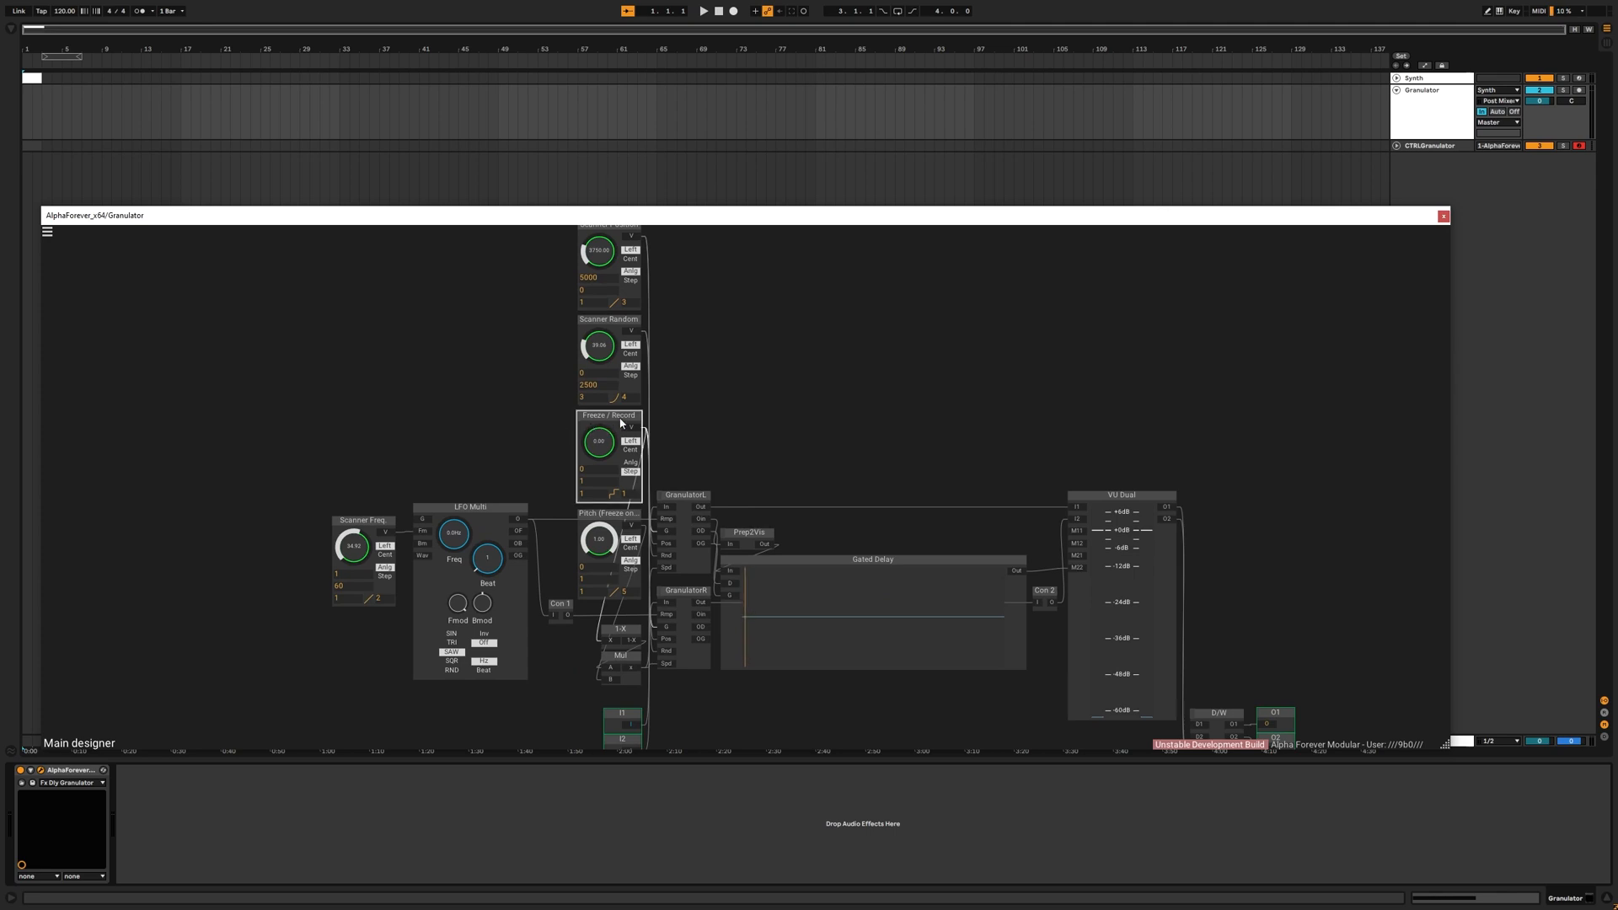
drag(621, 423, 464, 423)
scroll(522, 437, up, 3)
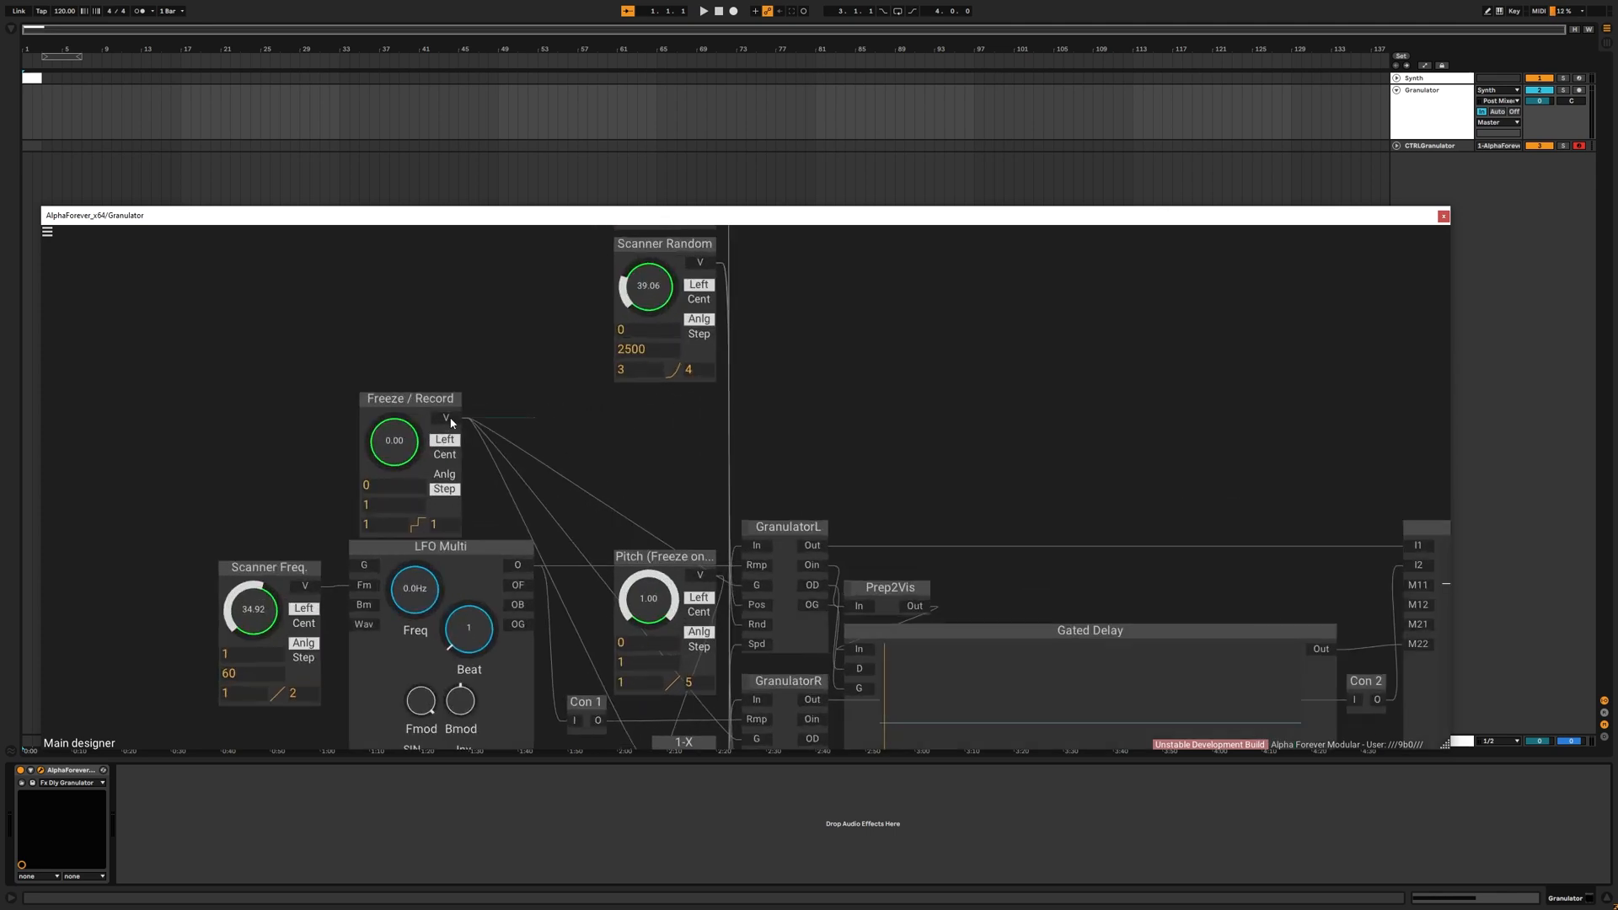
drag(464, 416, 594, 396)
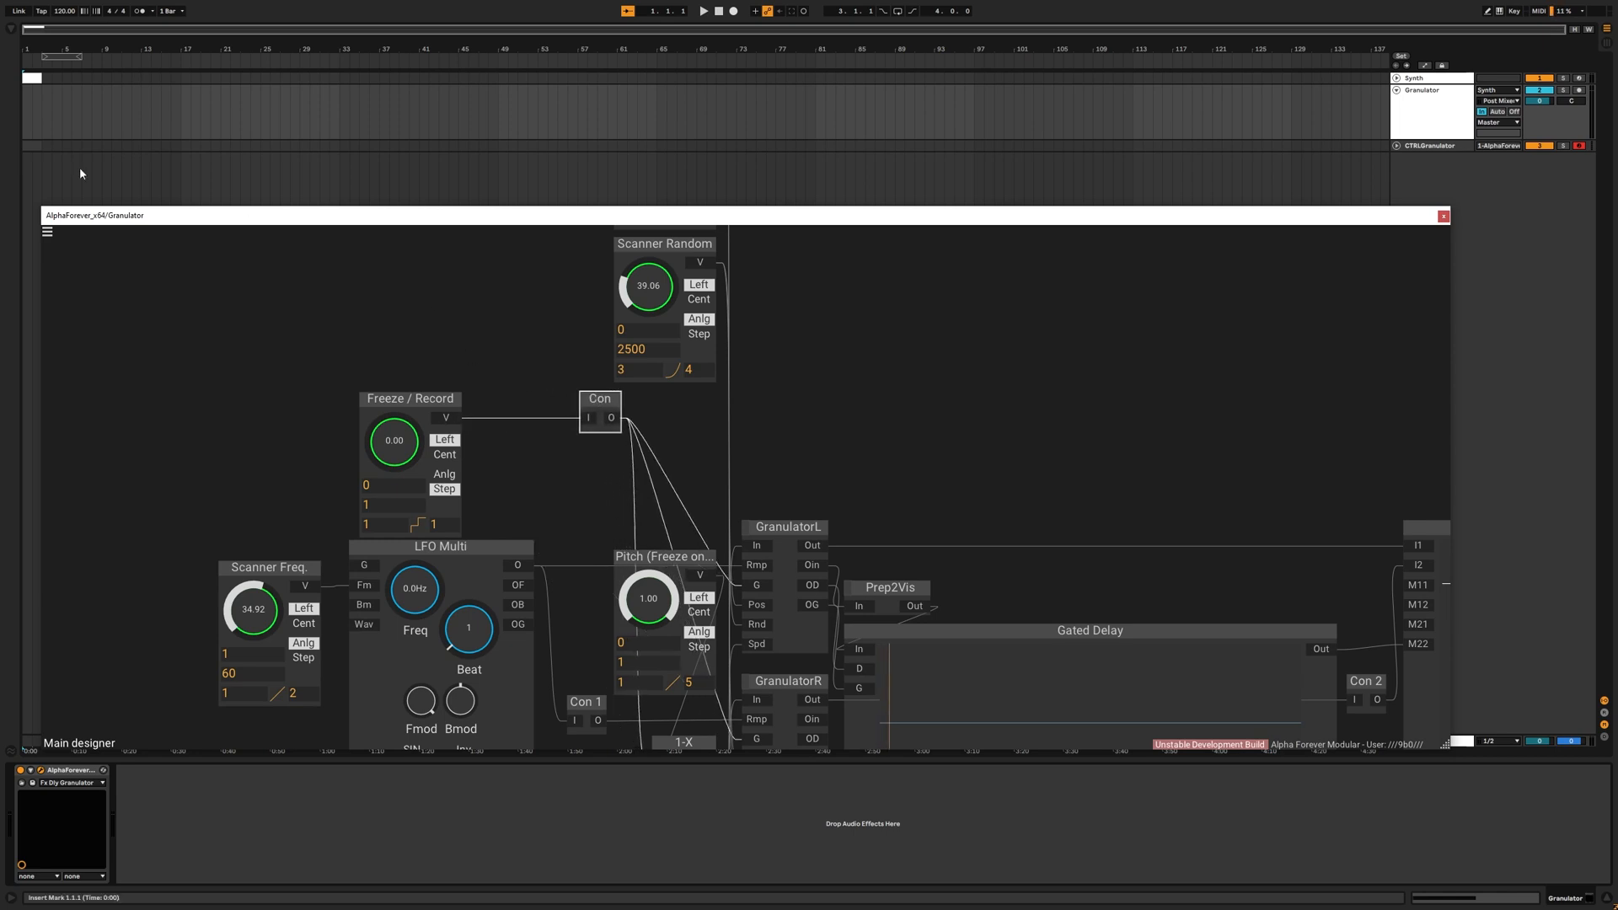
Delete the Freeze / Record module and add a Midi Note module in its place.
click(409, 399)
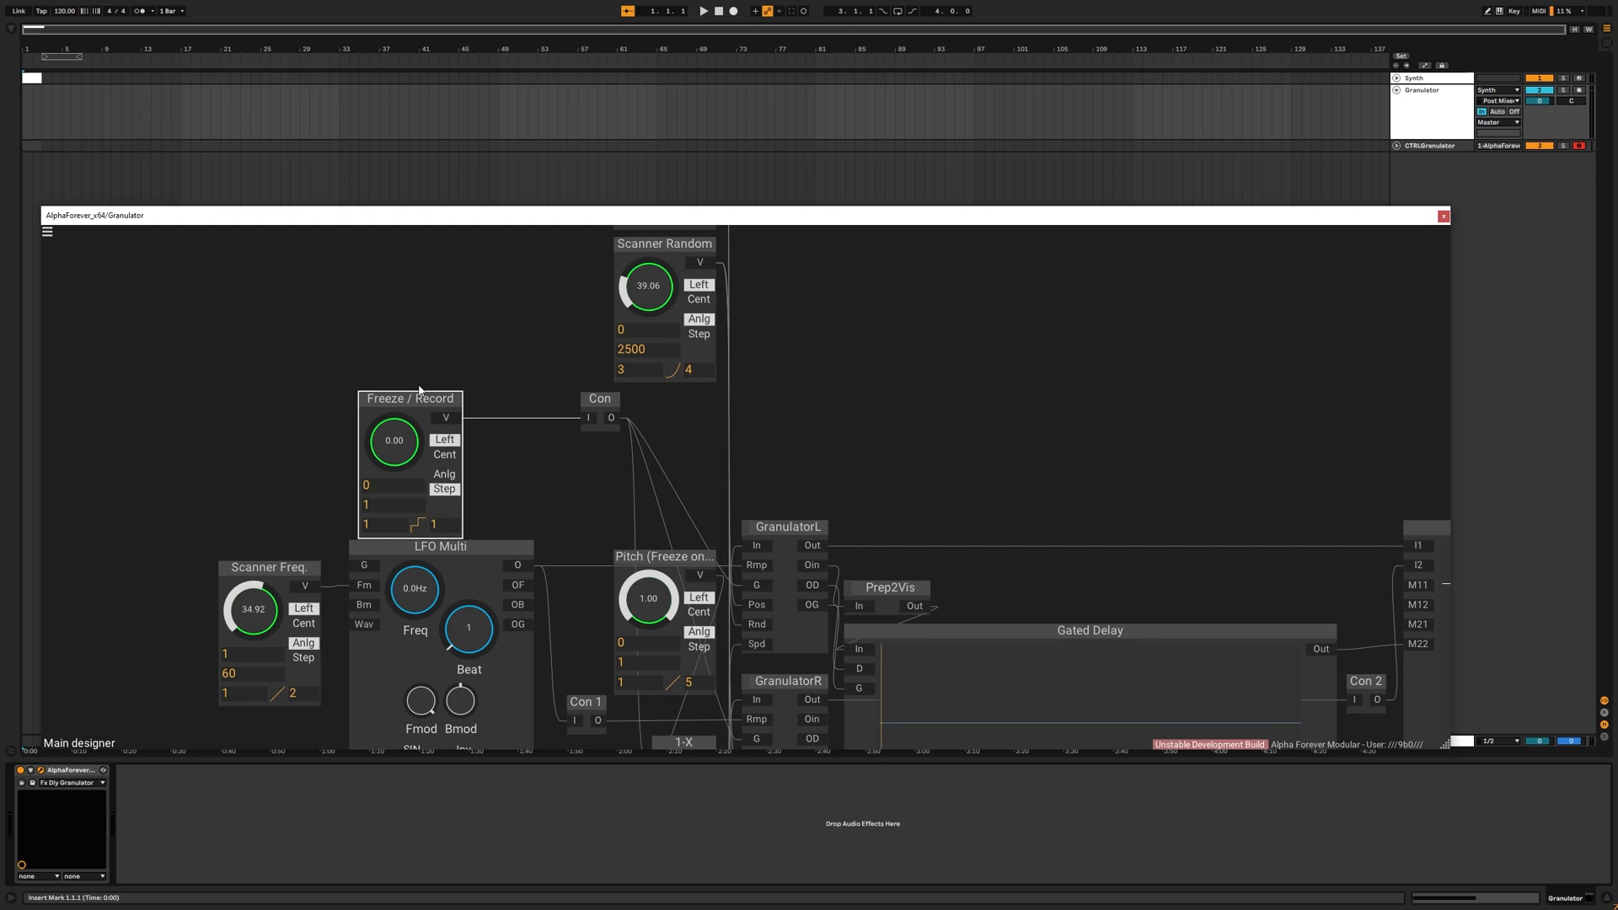
key(Delete)
right_click(353, 338)
text(midi)
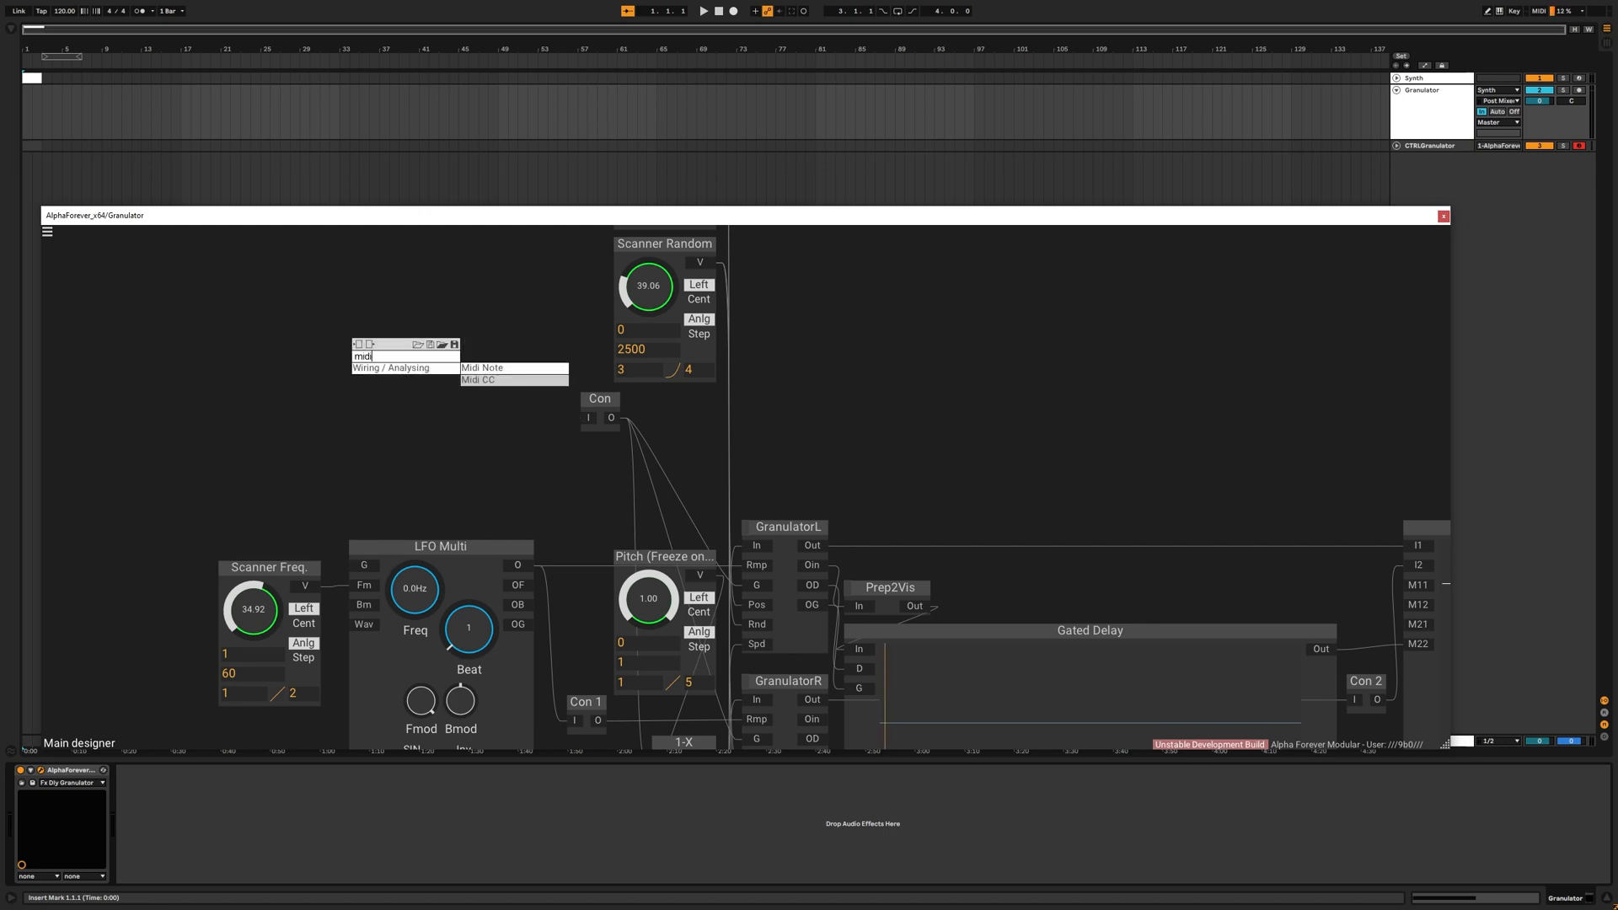
click(480, 368)
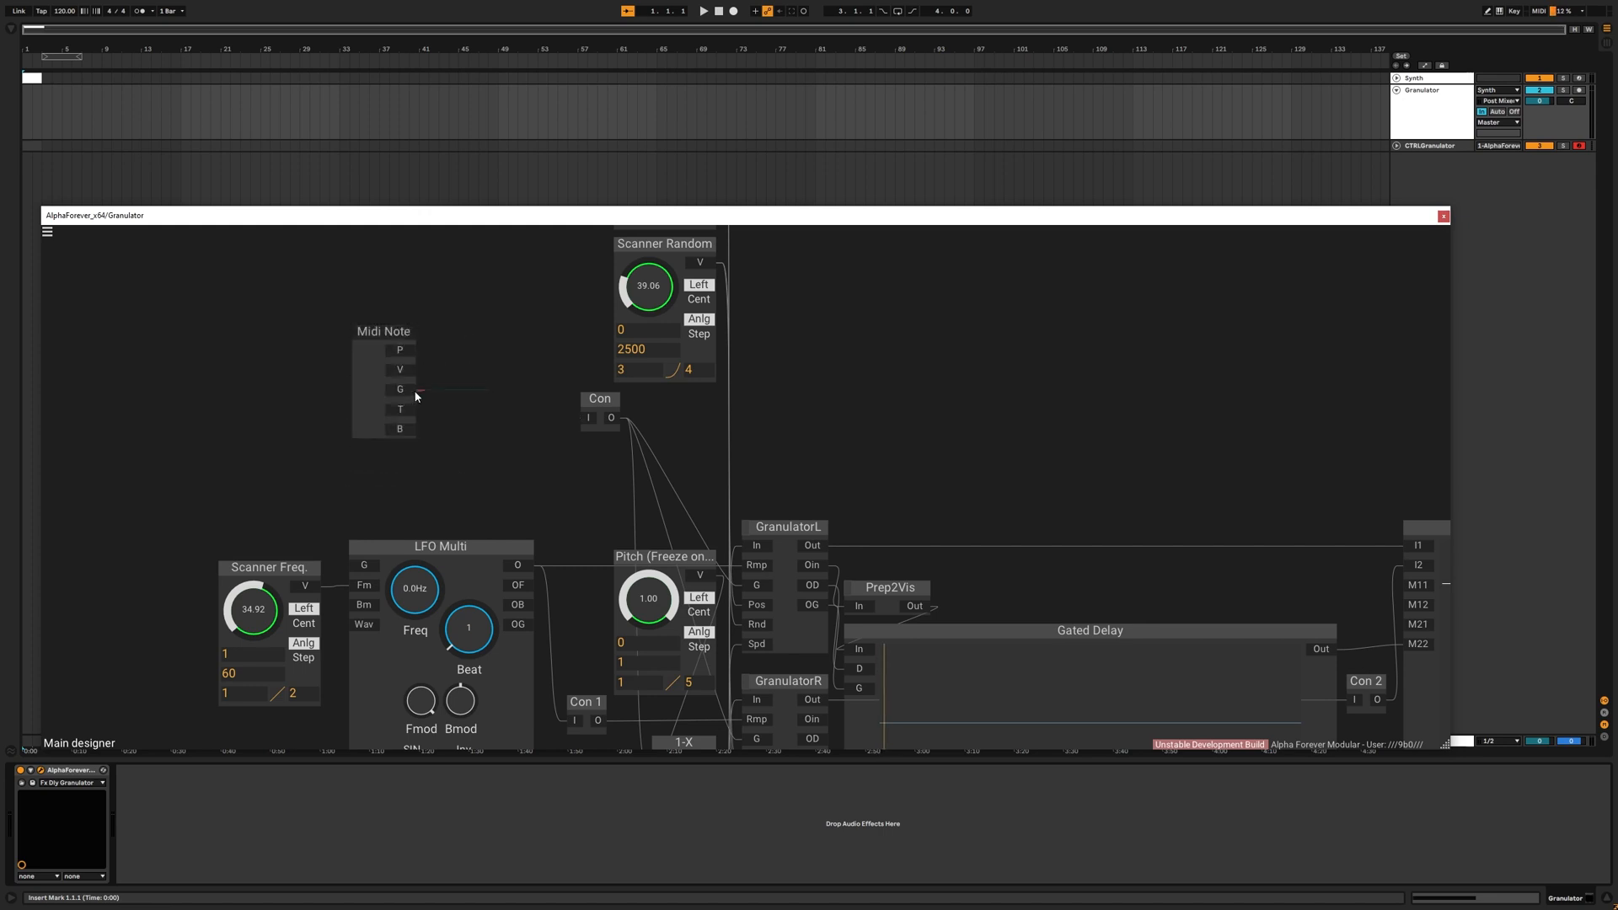
Connect the G output of the Midi Note module to the I input of the Con module.
drag(401, 389, 588, 419)
drag(408, 388, 527, 415)
click(484, 318)
scroll(482, 290, down, 2)
drag(492, 273, 474, 386)
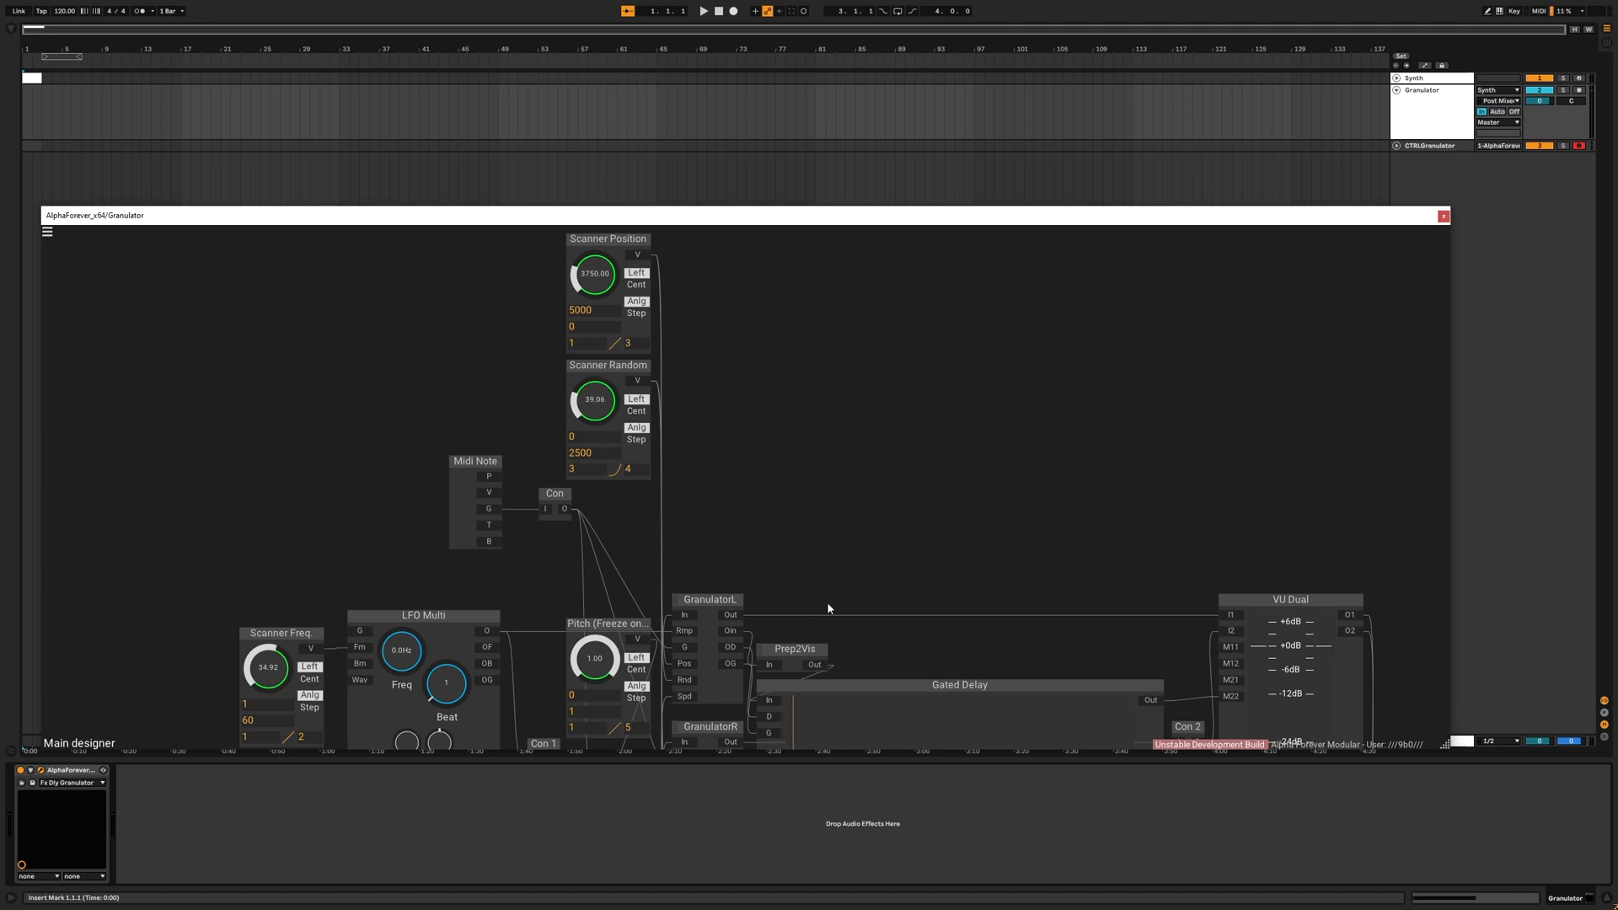
Turn the D/W 1 knob beside the D/W module down to 0.
scroll(754, 425, down, 1)
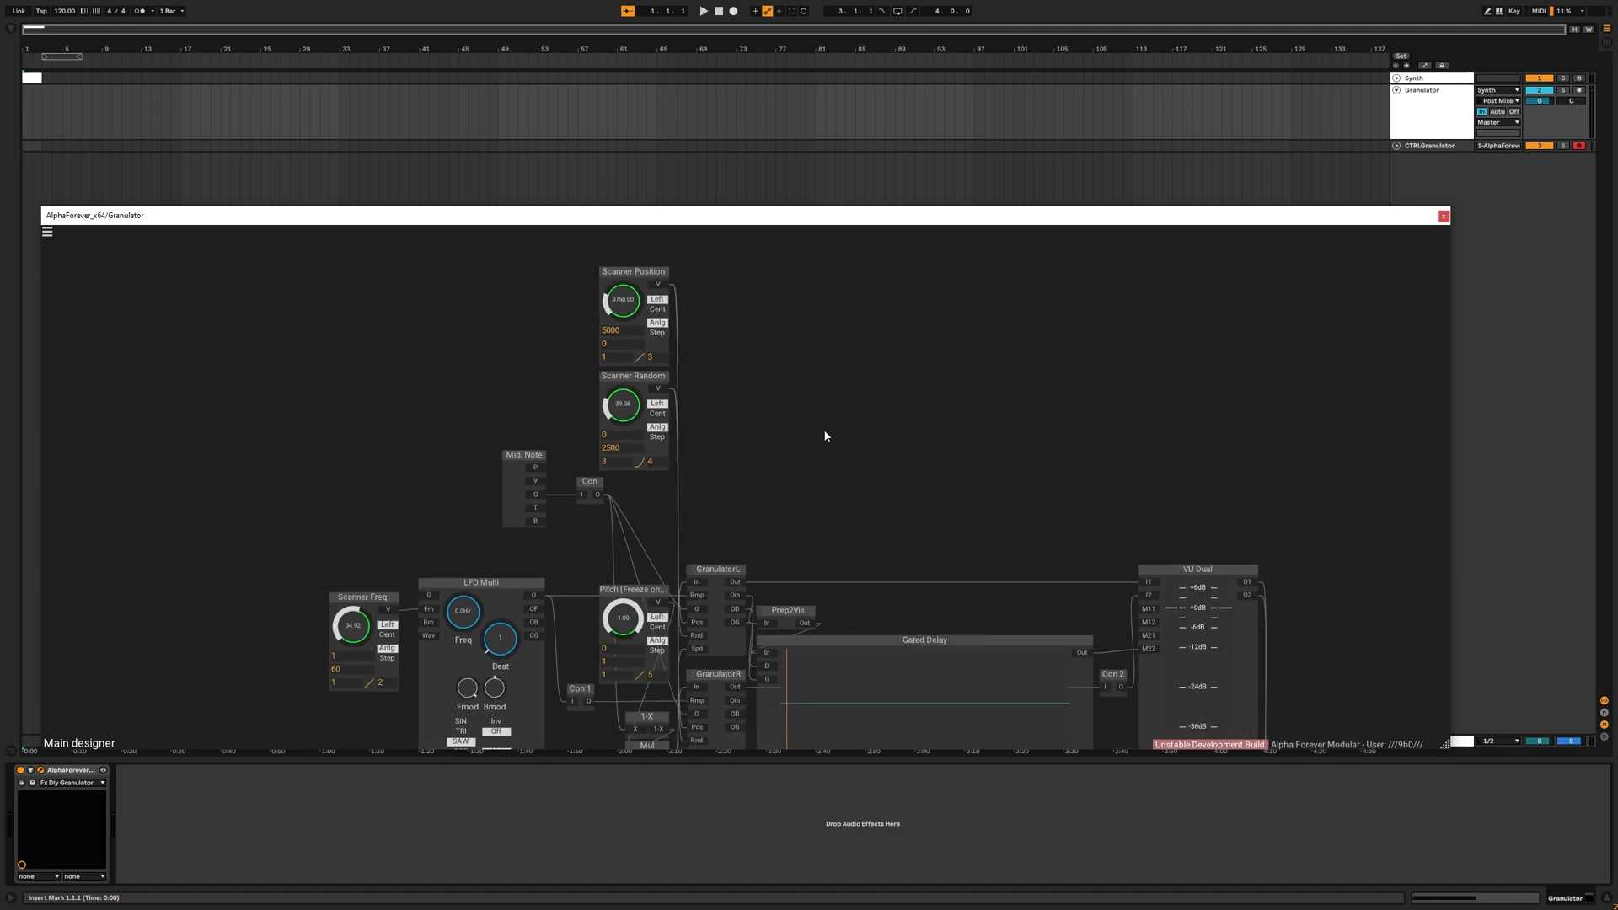
scroll(852, 426, down, 3)
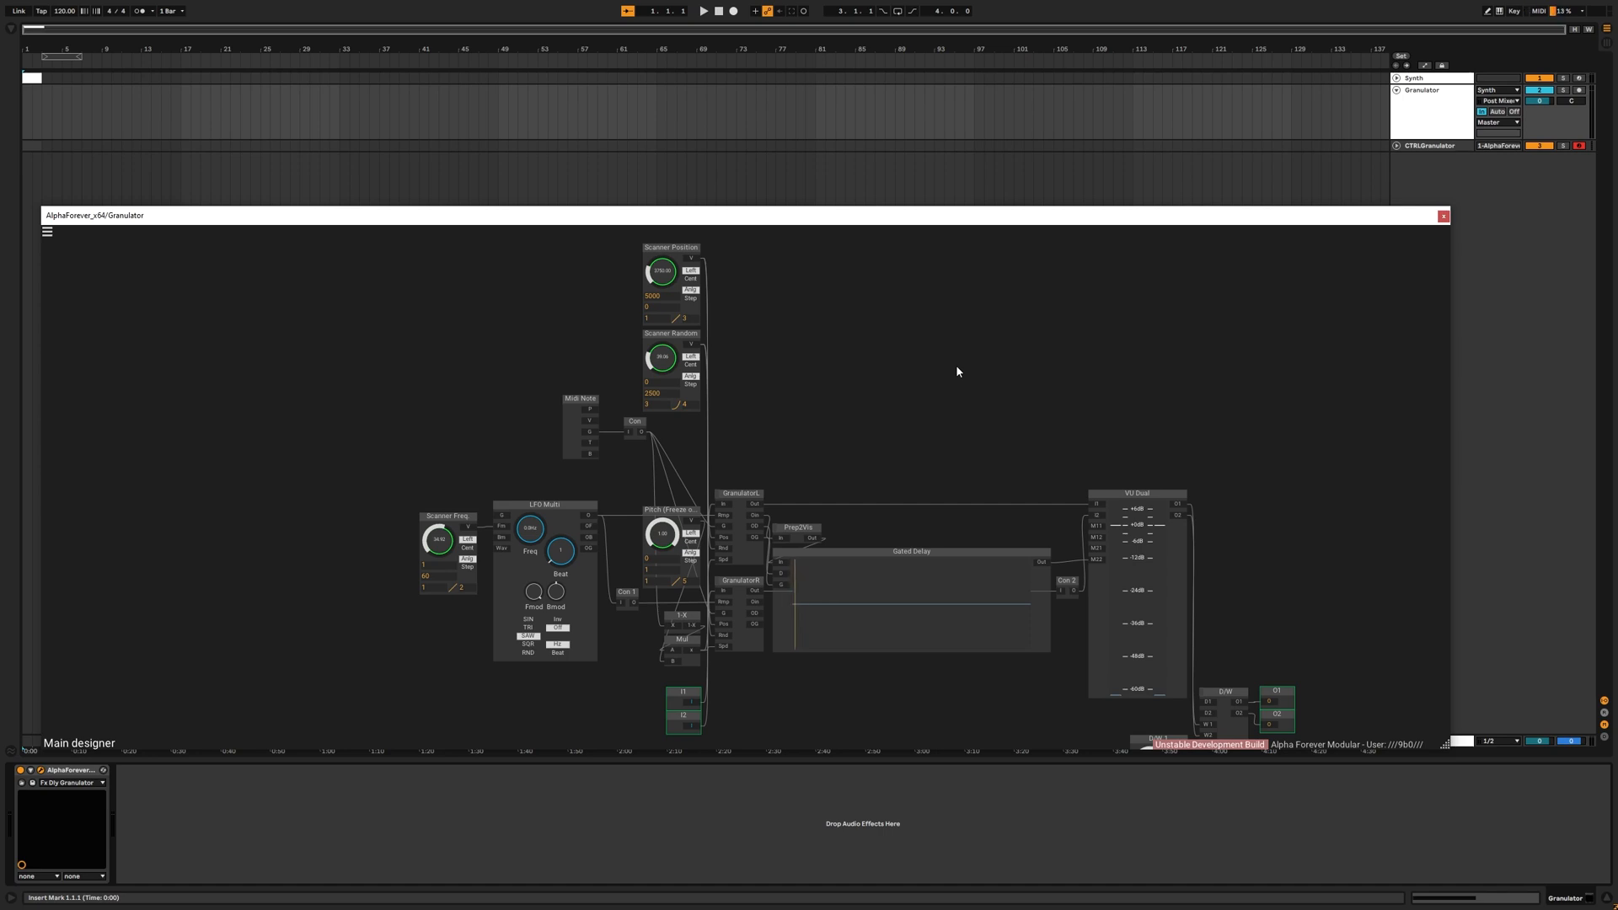
drag(981, 588, 865, 498)
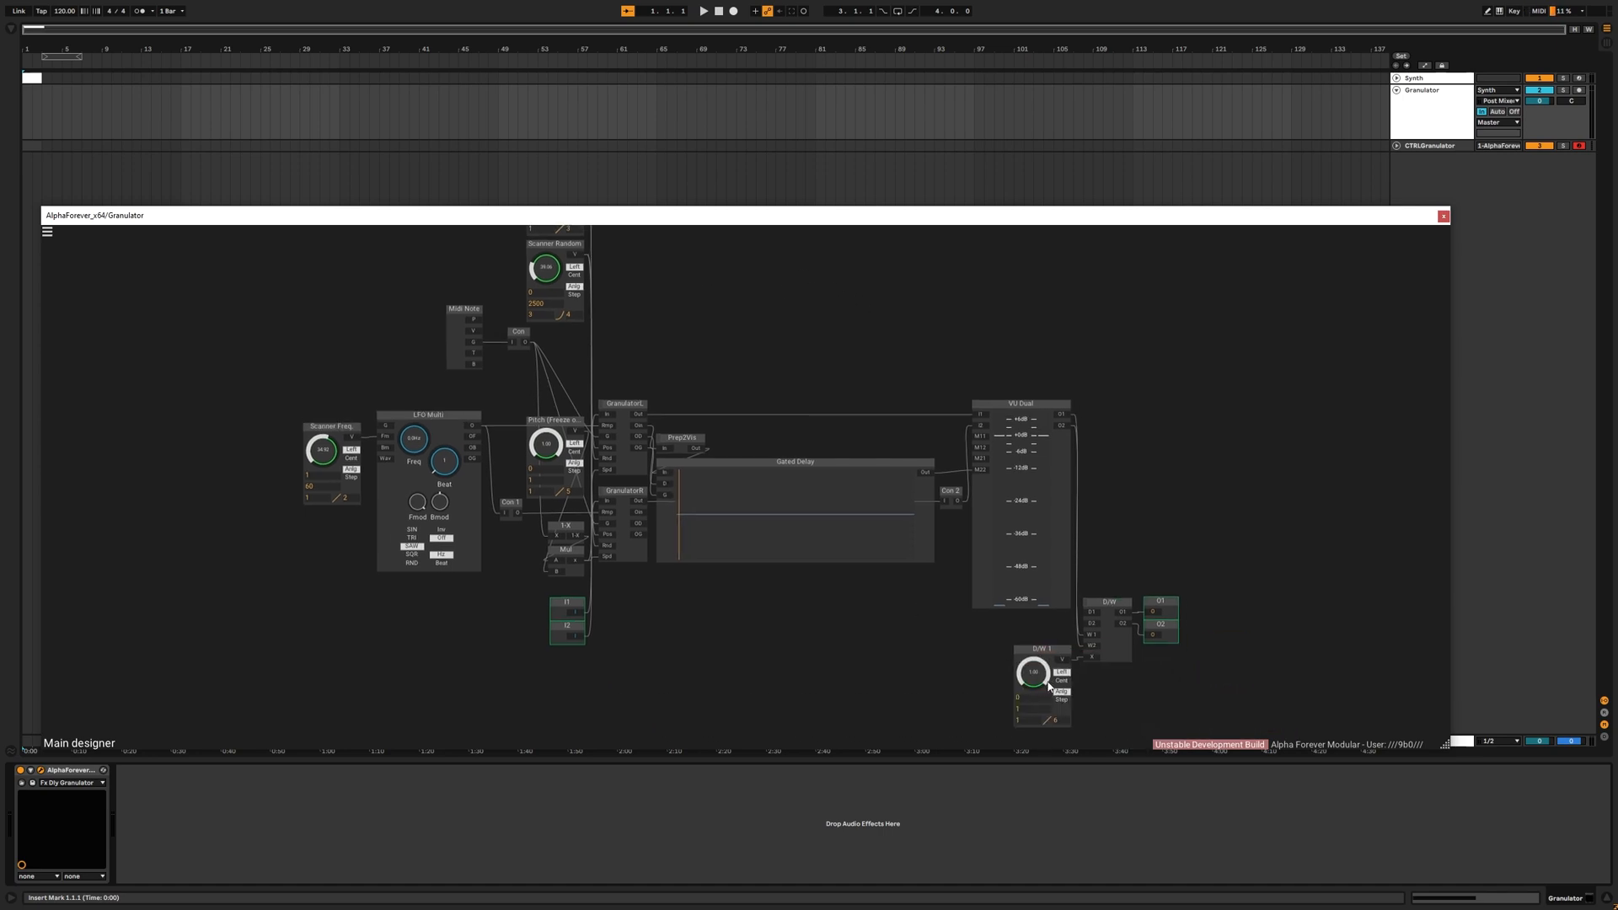
mouse_move(912, 647)
mouse_down()
mouse_move(912, 668)
mouse_move(896, 659)
mouse_up()
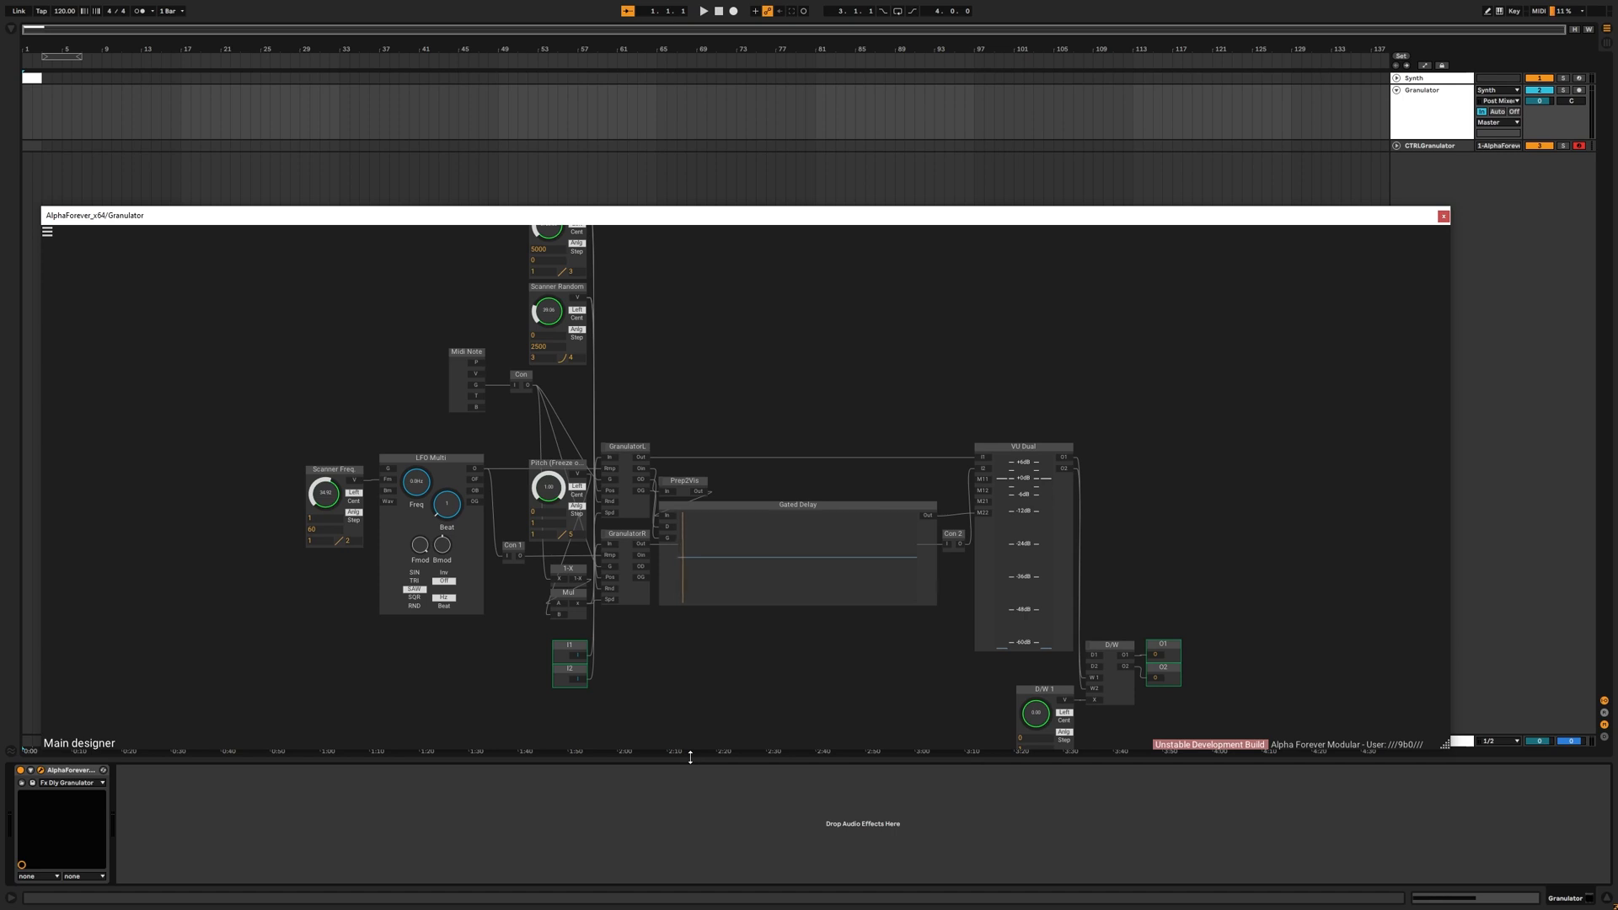
Play the arrangement, set Scanner Position to about 1935, briefly raise D/W 1 and return it to 0, and stop playback.
key(space)
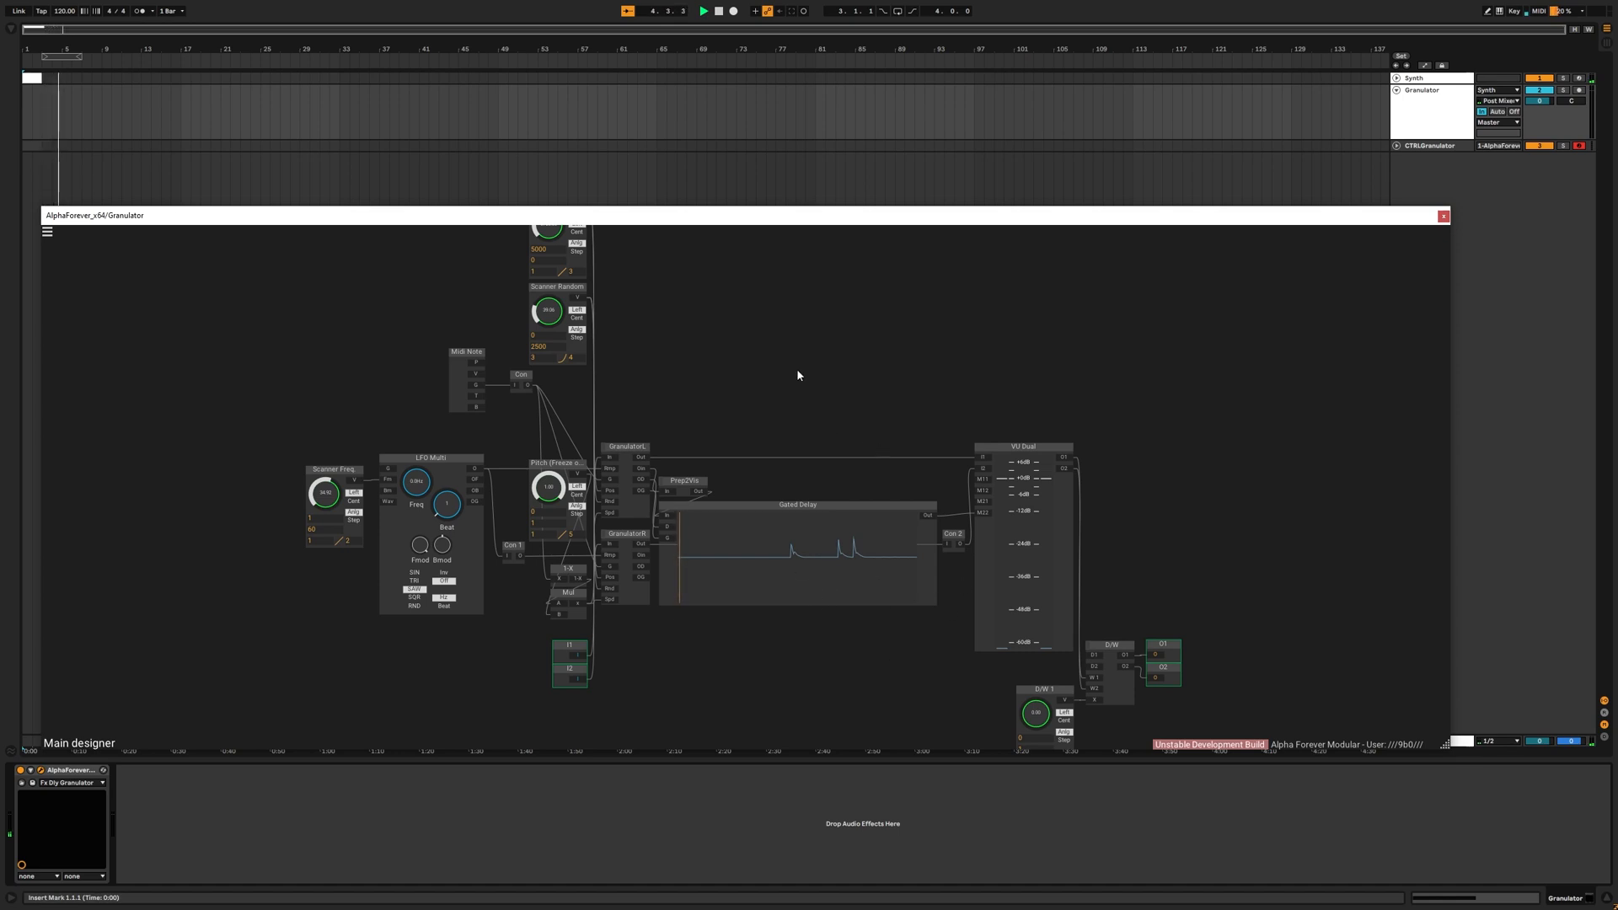
scroll(779, 458, up, 3)
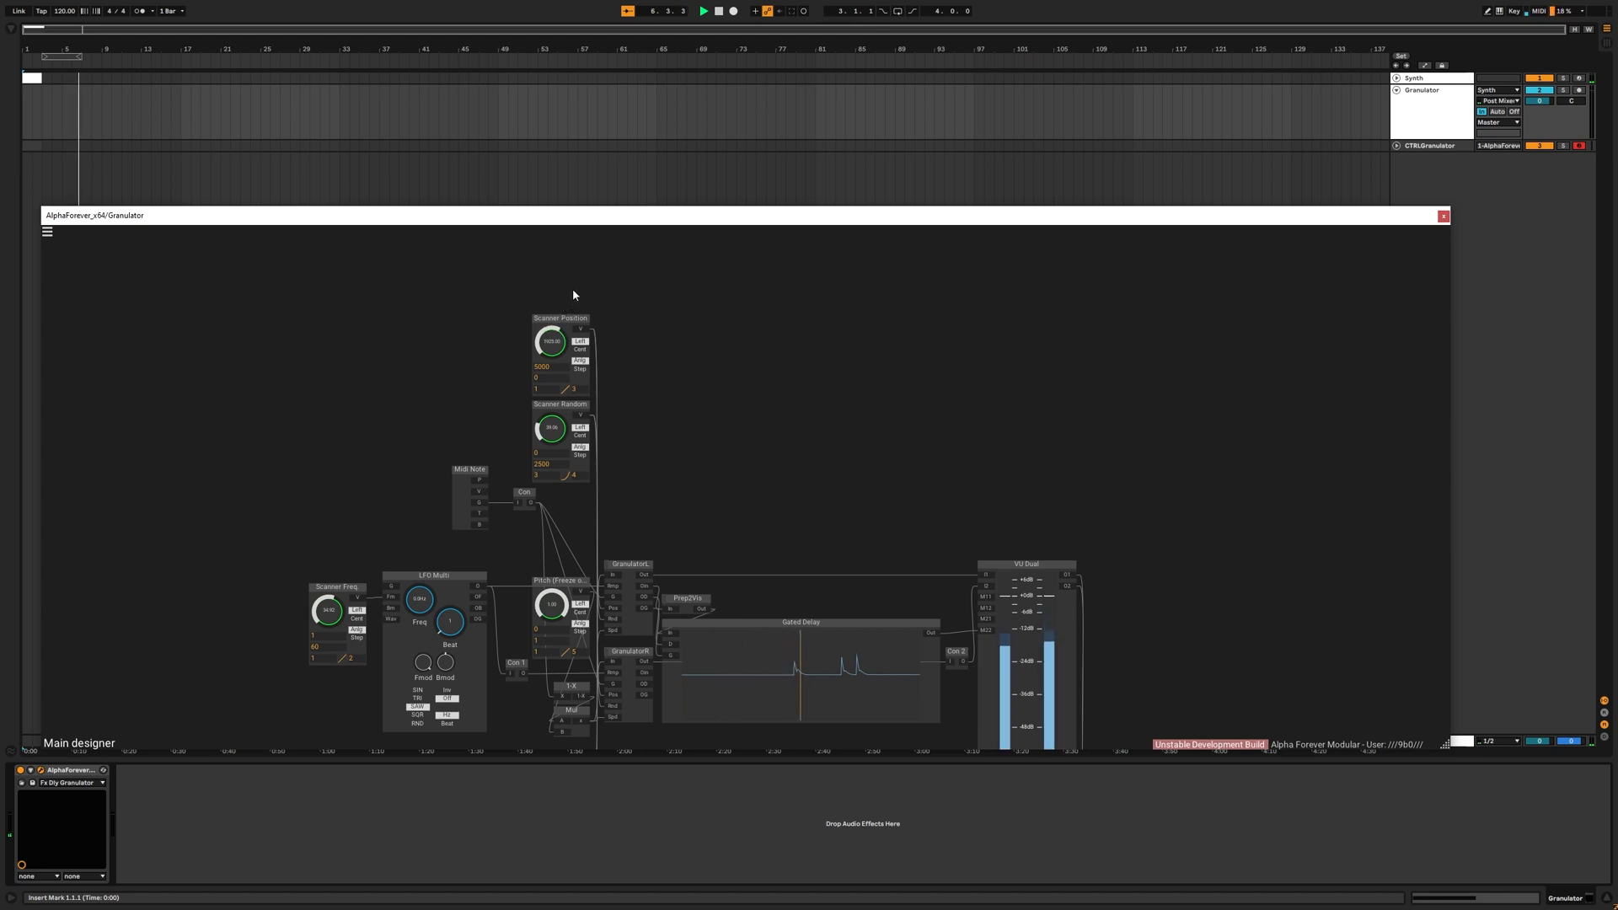
scroll(573, 288, down, 3)
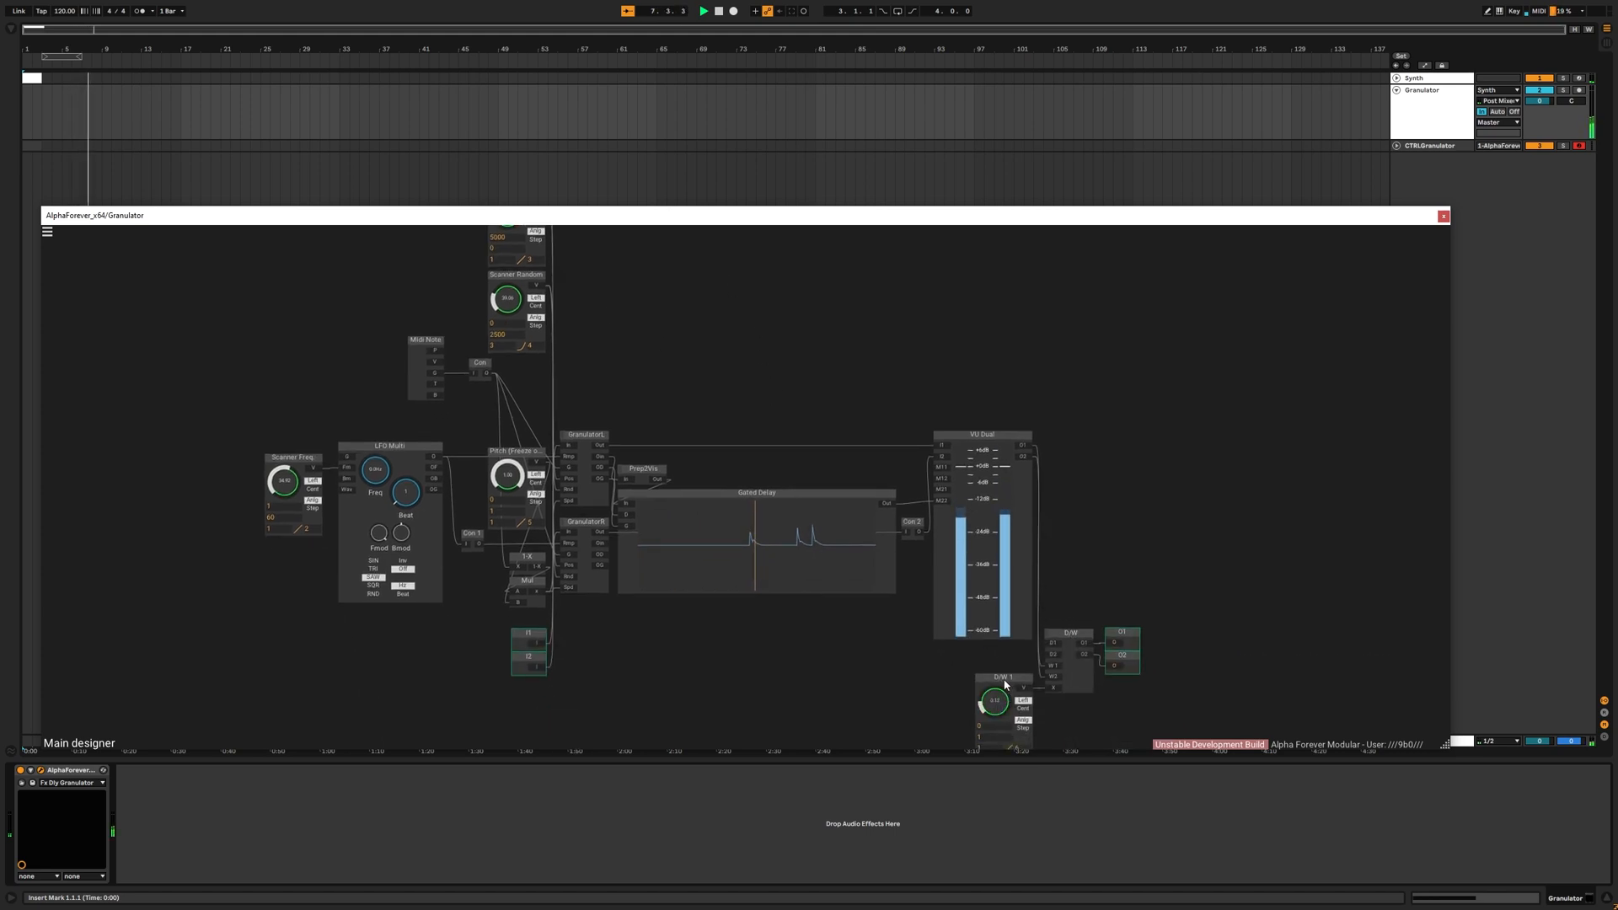
scroll(814, 657, up, 1)
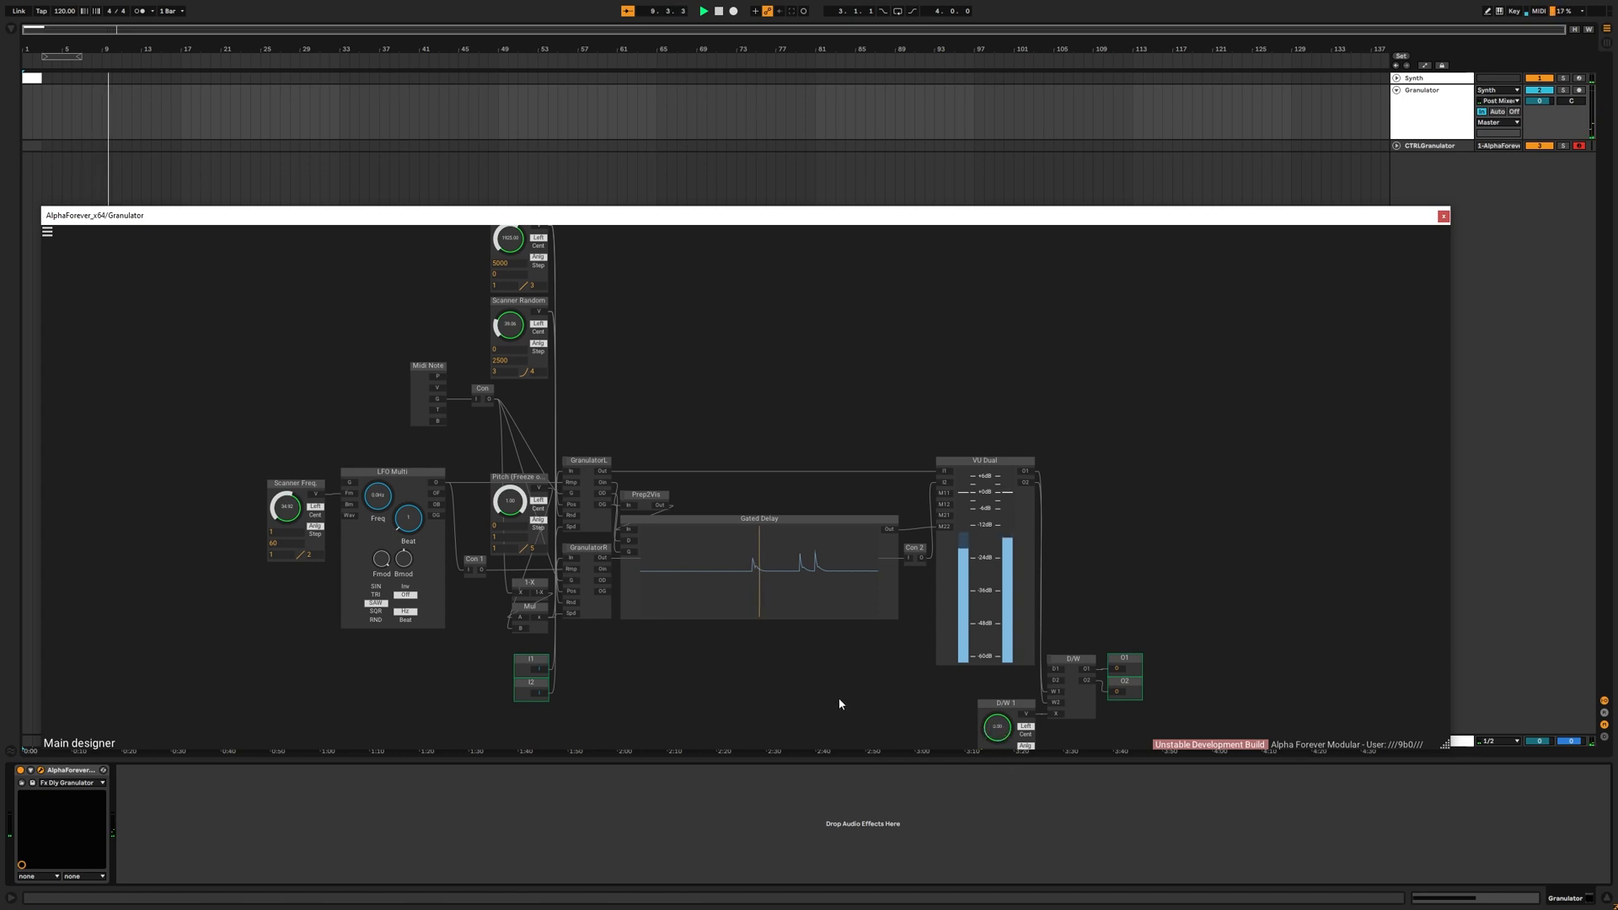
key(space)
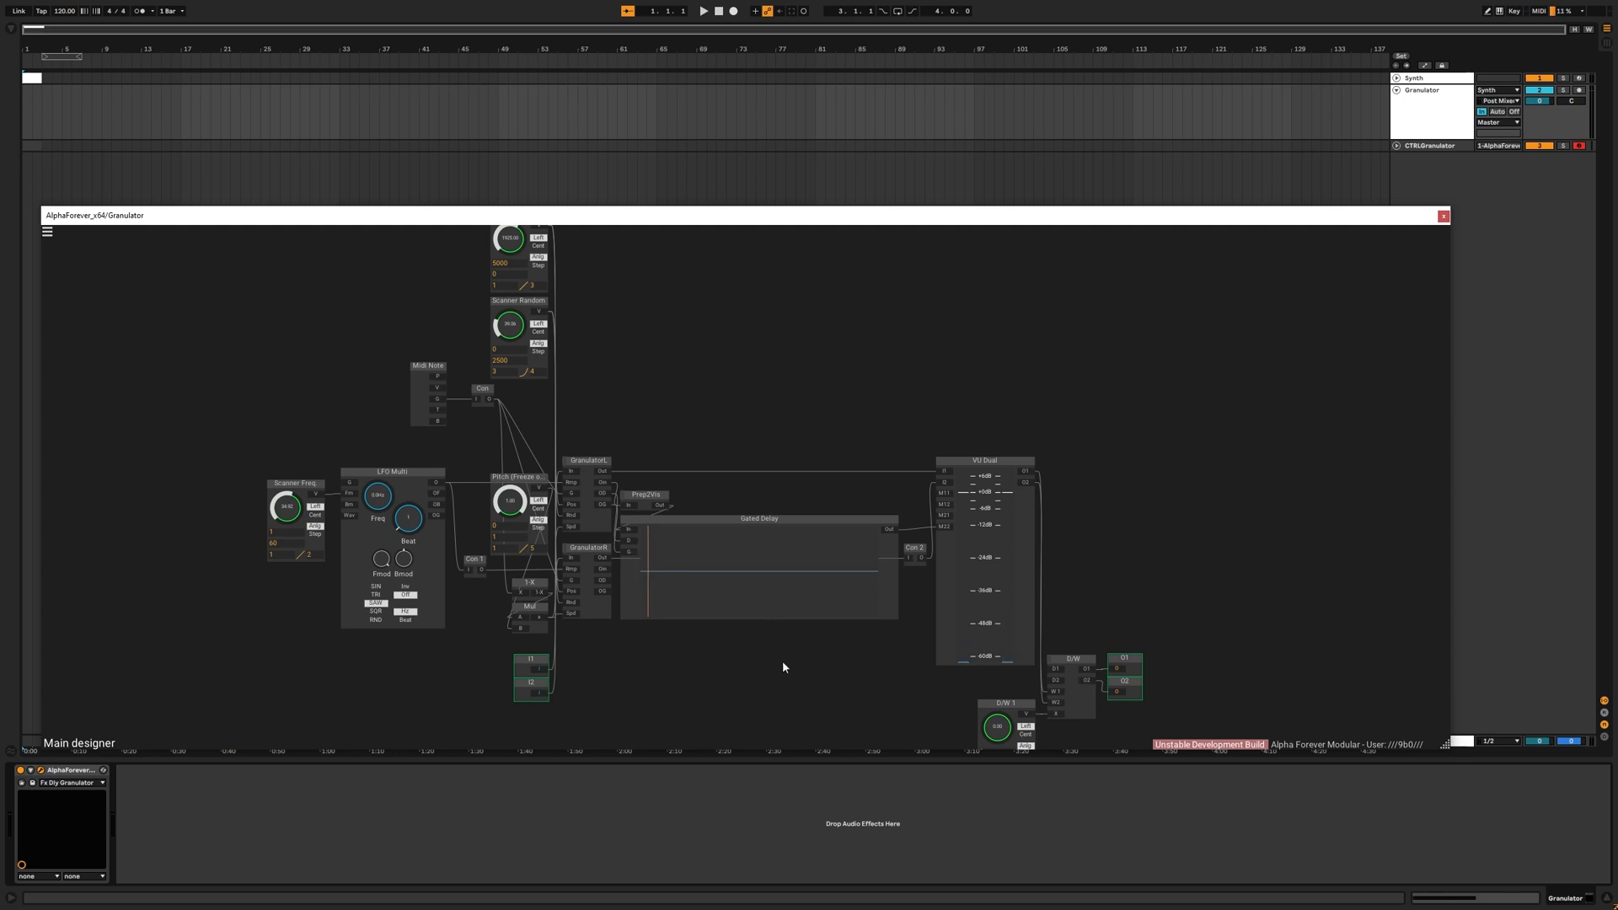
Replay the arrangement from the start and try the D/W 1 knob to check the note-triggered freeze, and stop playback.
key(space)
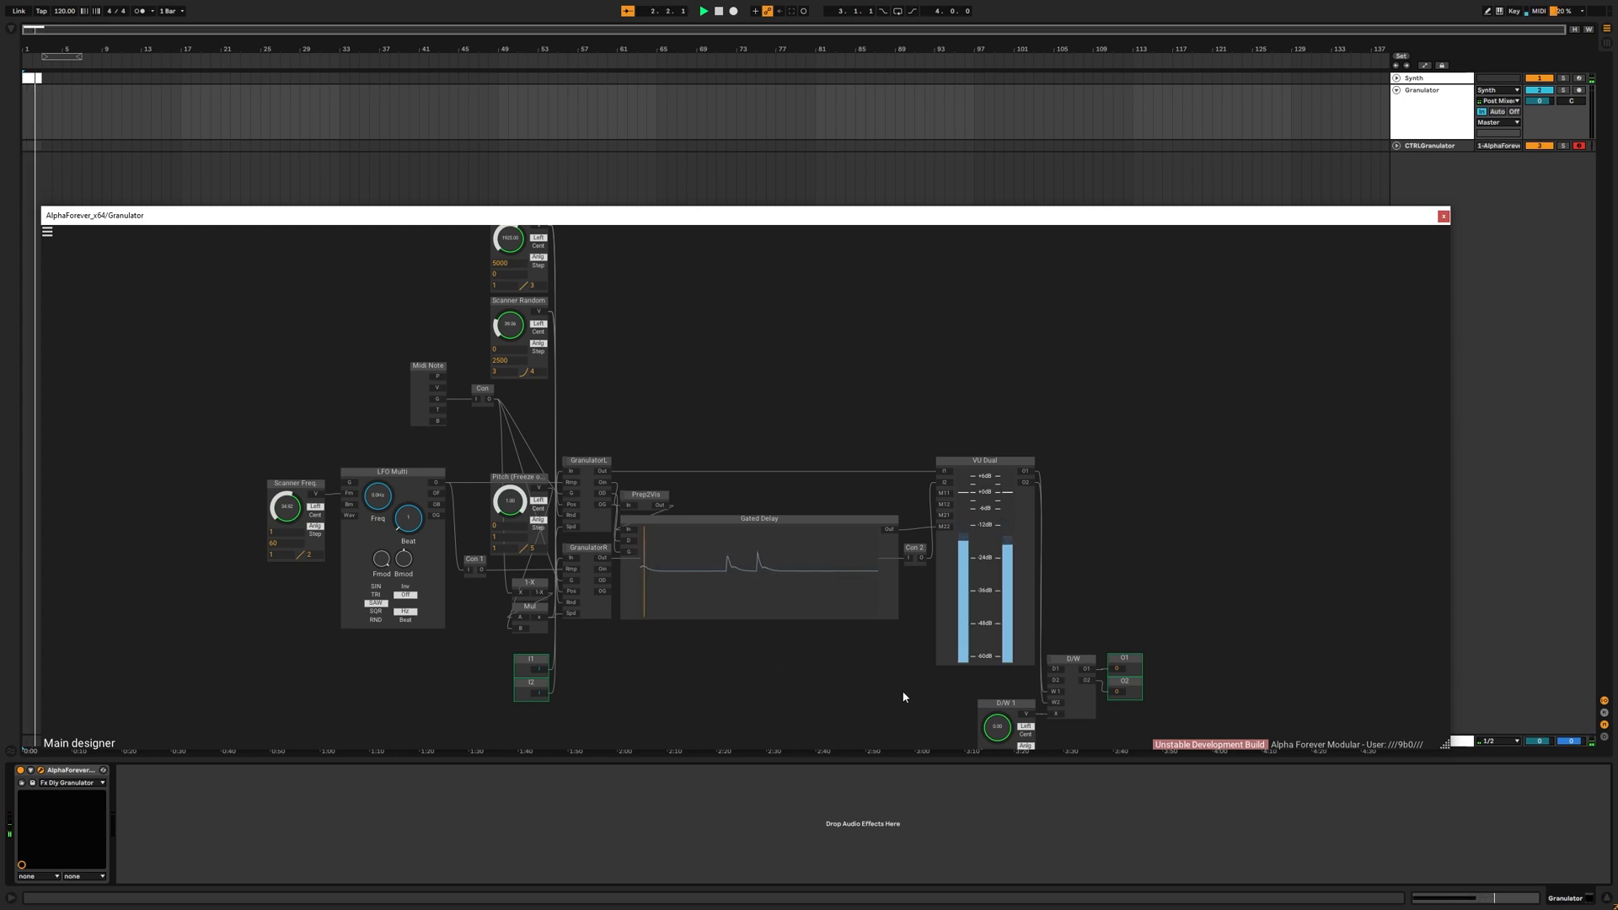
mouse_move(997, 733)
mouse_down()
mouse_move(1022, 697)
mouse_move(1023, 716)
mouse_up()
scroll(751, 697, down, 3)
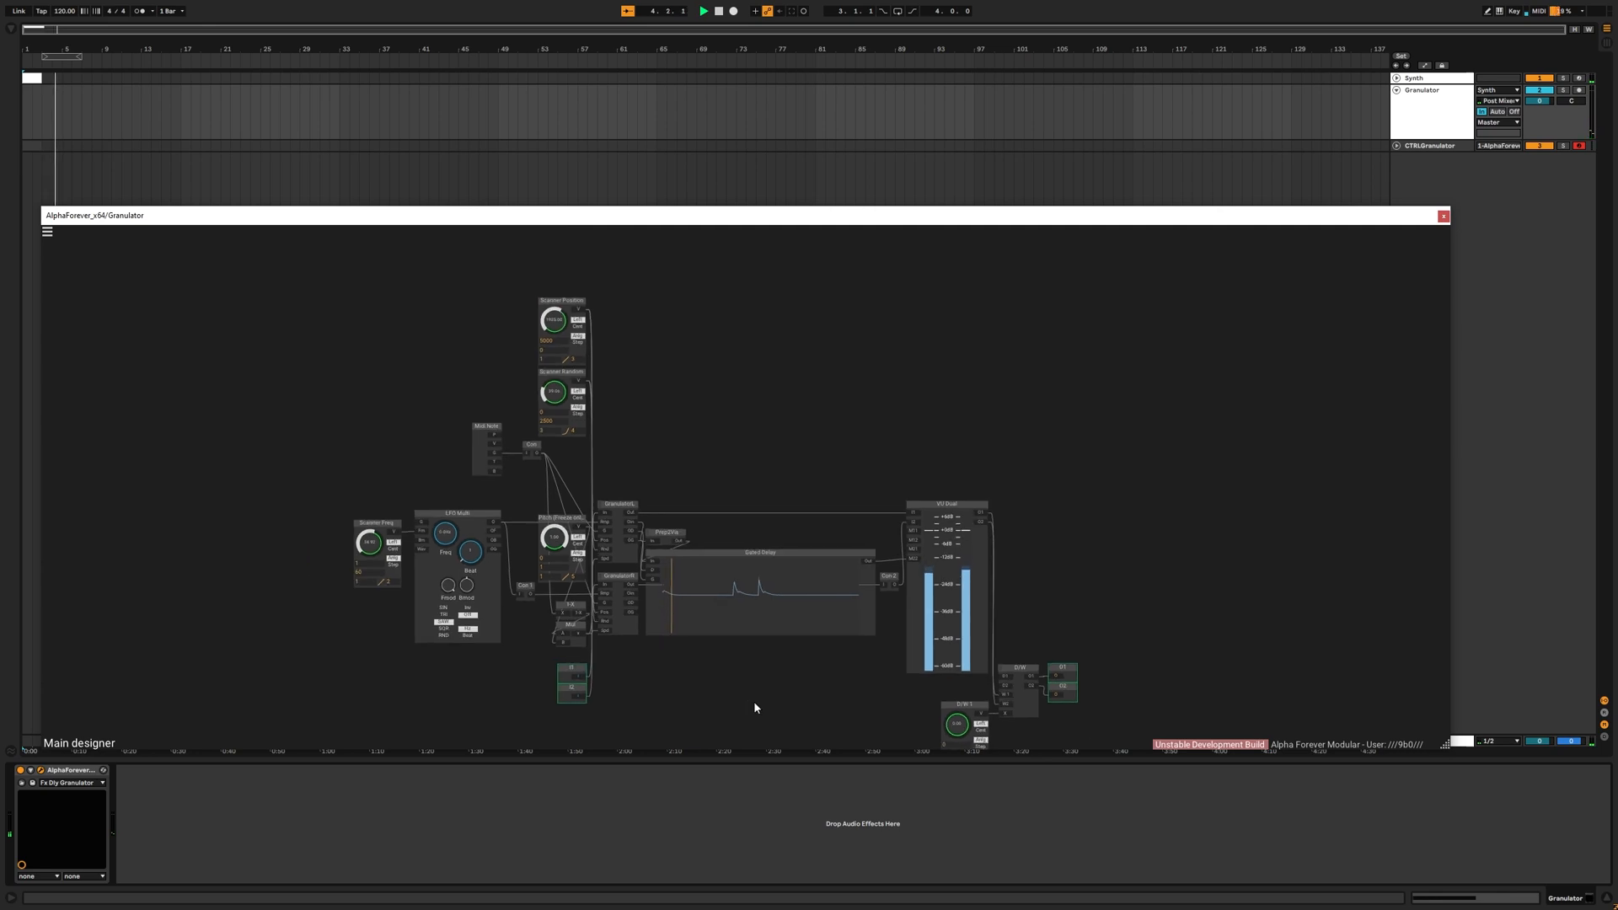
key(space)
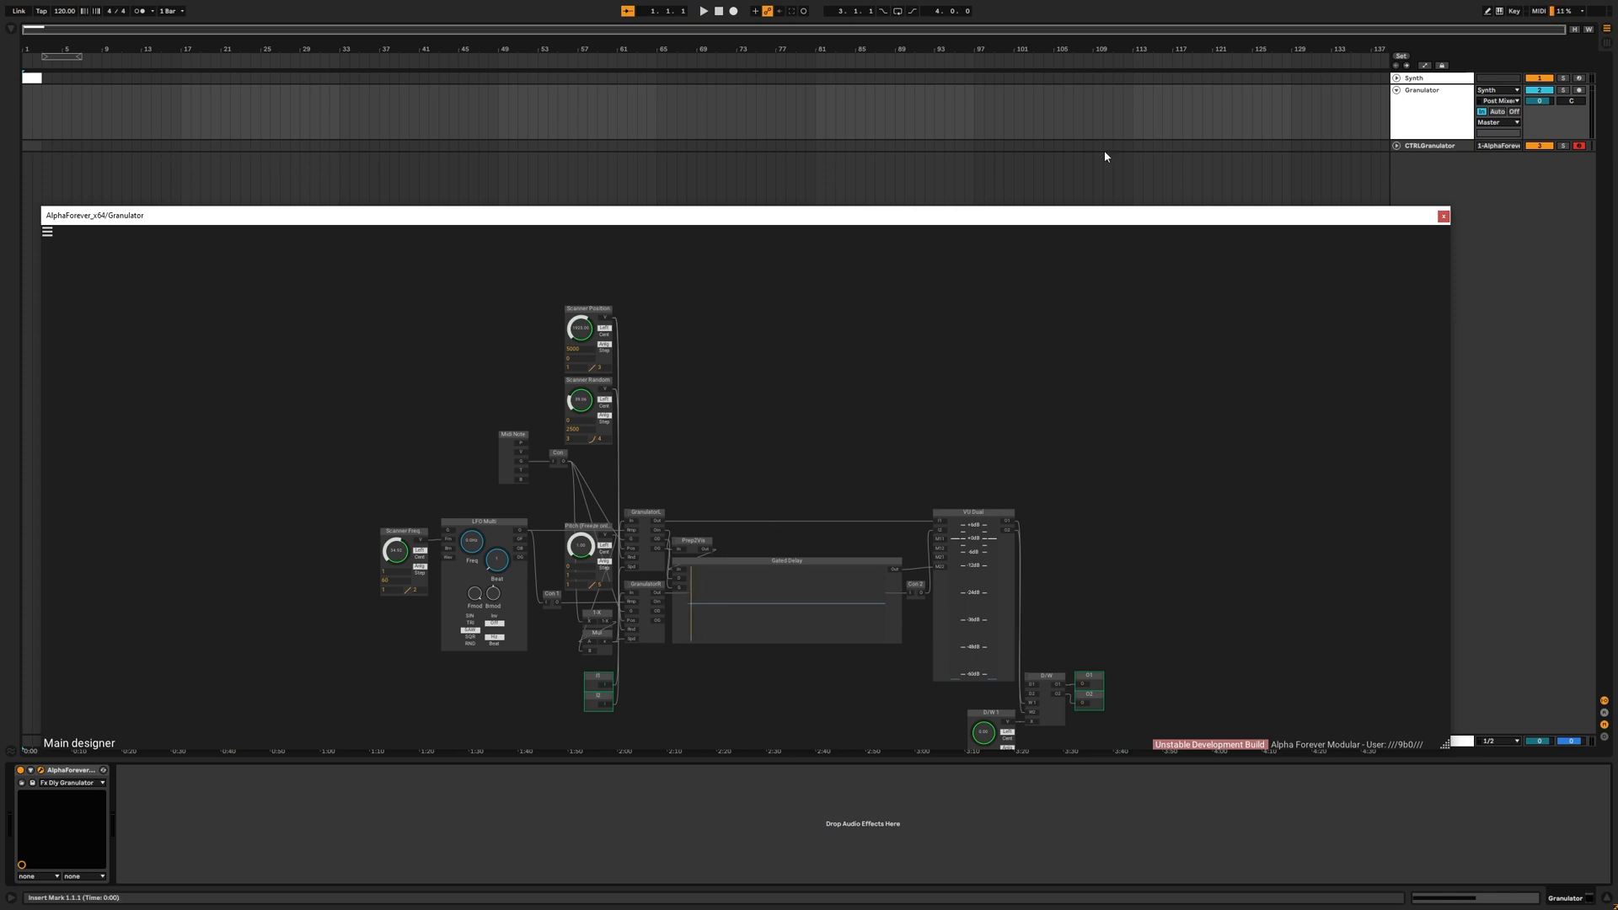
Show the automation lanes, expand the AlphaForever device parameters, and select Scanner Position for automation on the Granulator track.
click(1426, 66)
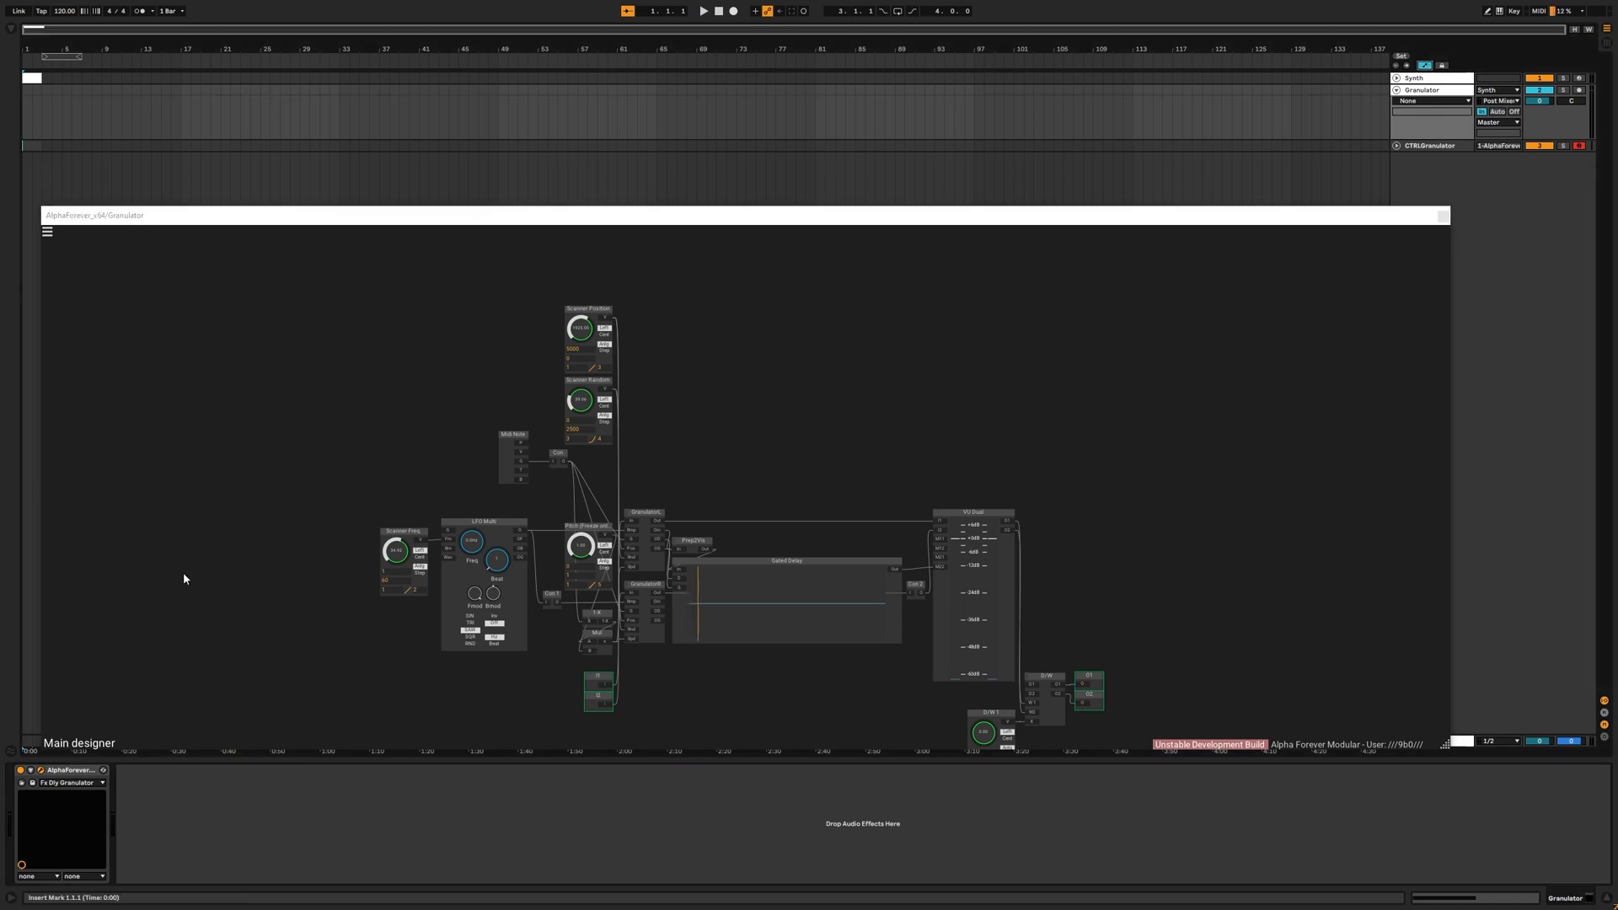
click(30, 769)
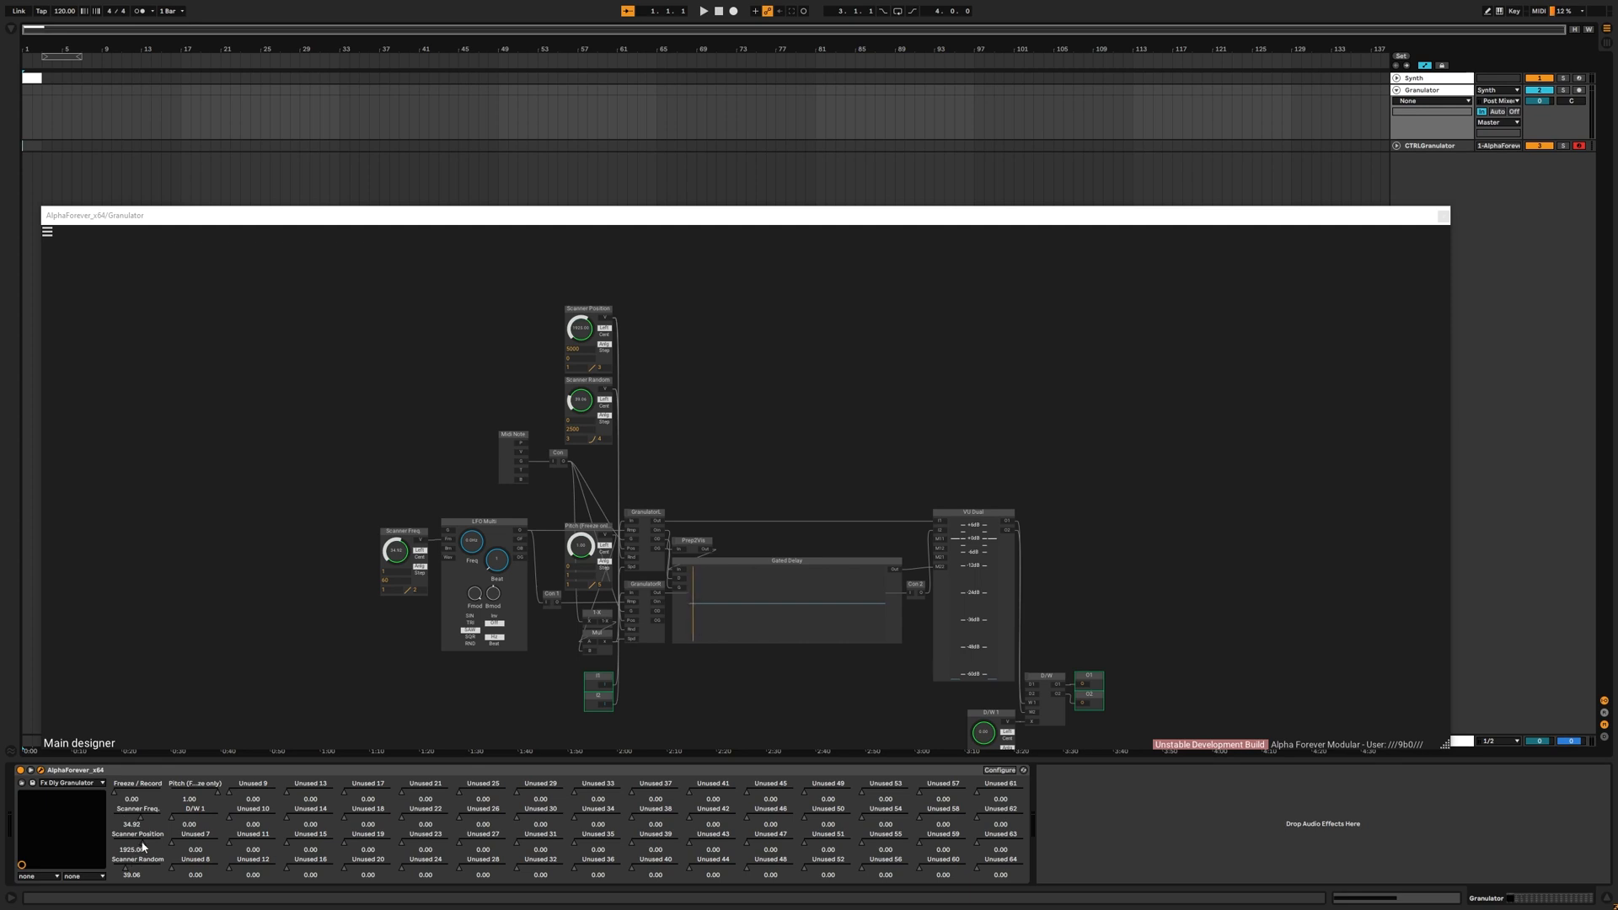
click(143, 847)
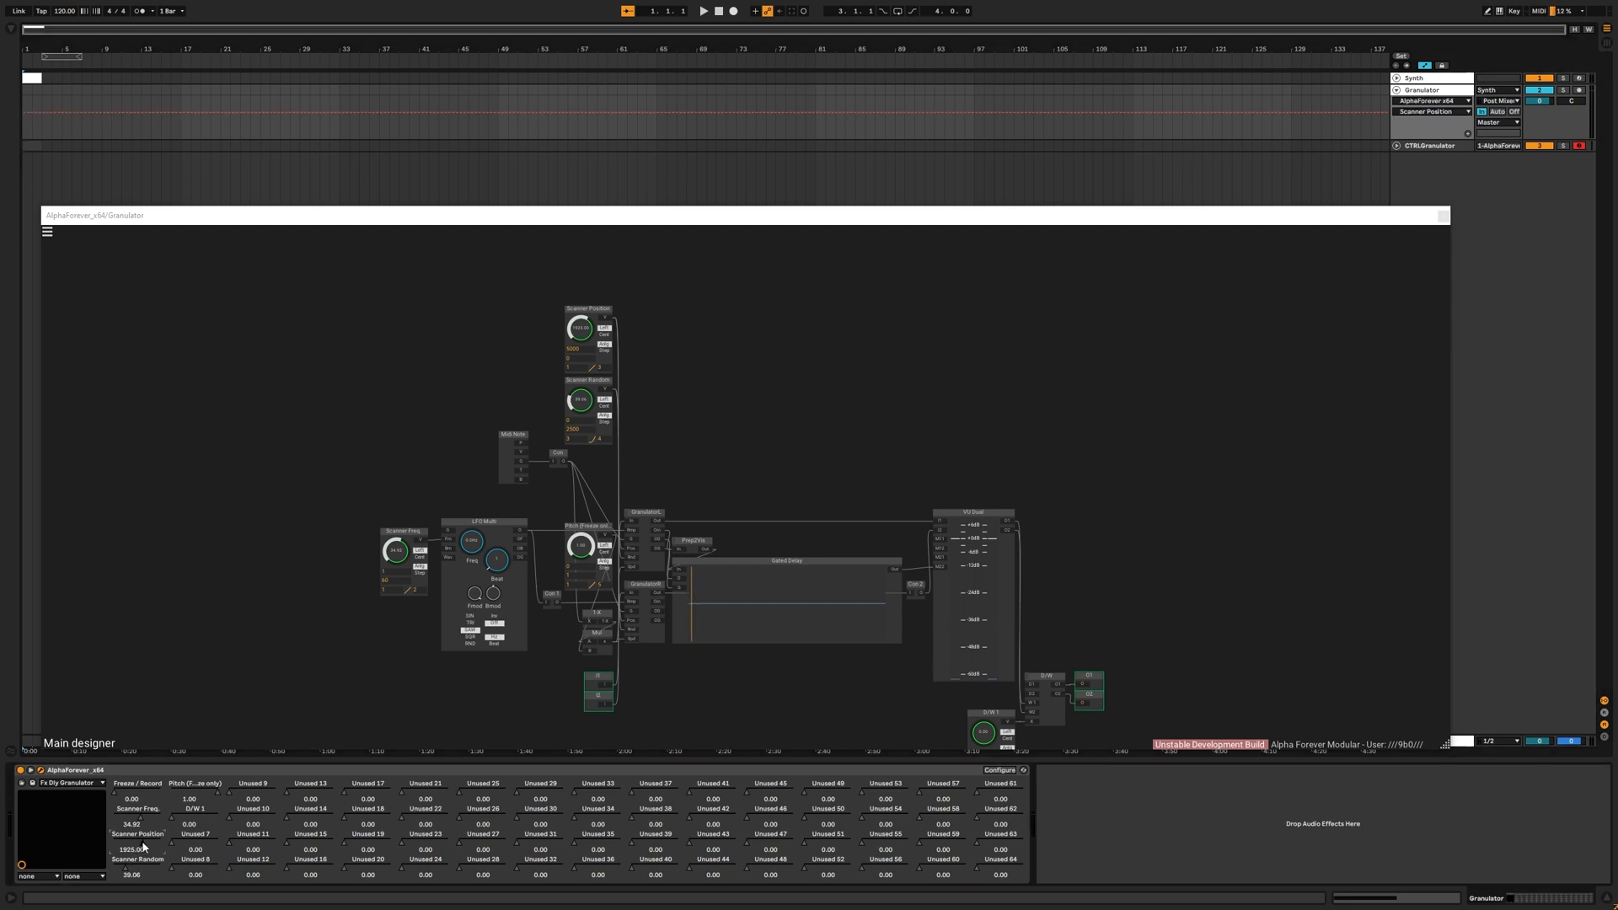
During playback, raise the Scanner Position automation from bar 3 to 0.75 and set D/W 1 to 0.13.
key(space)
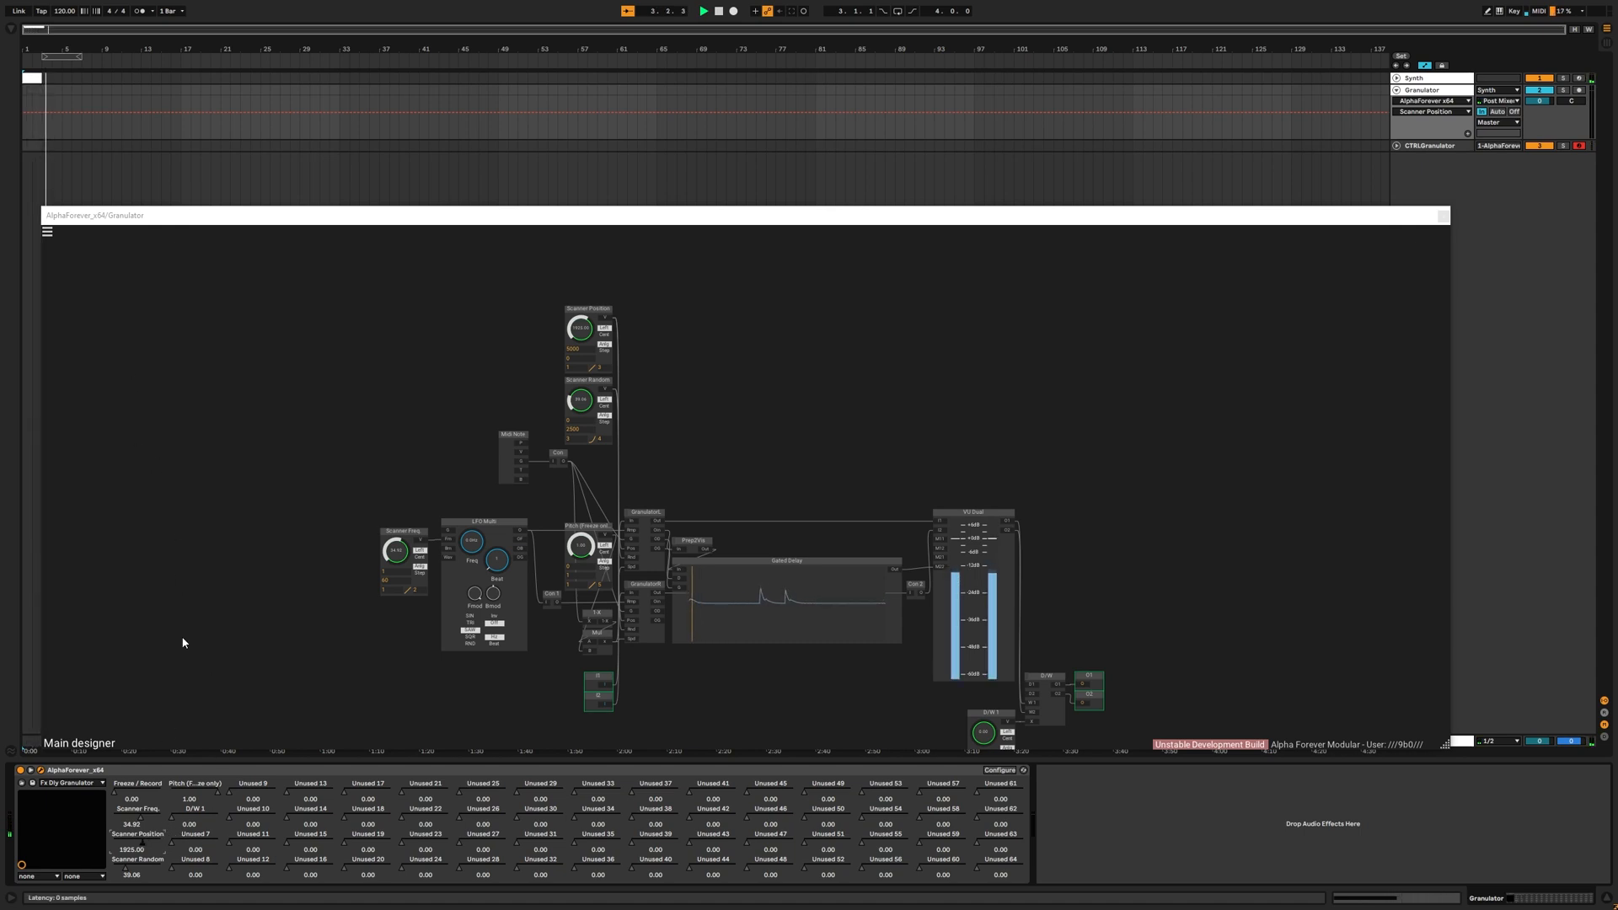
click(42, 113)
drag(52, 113, 52, 107)
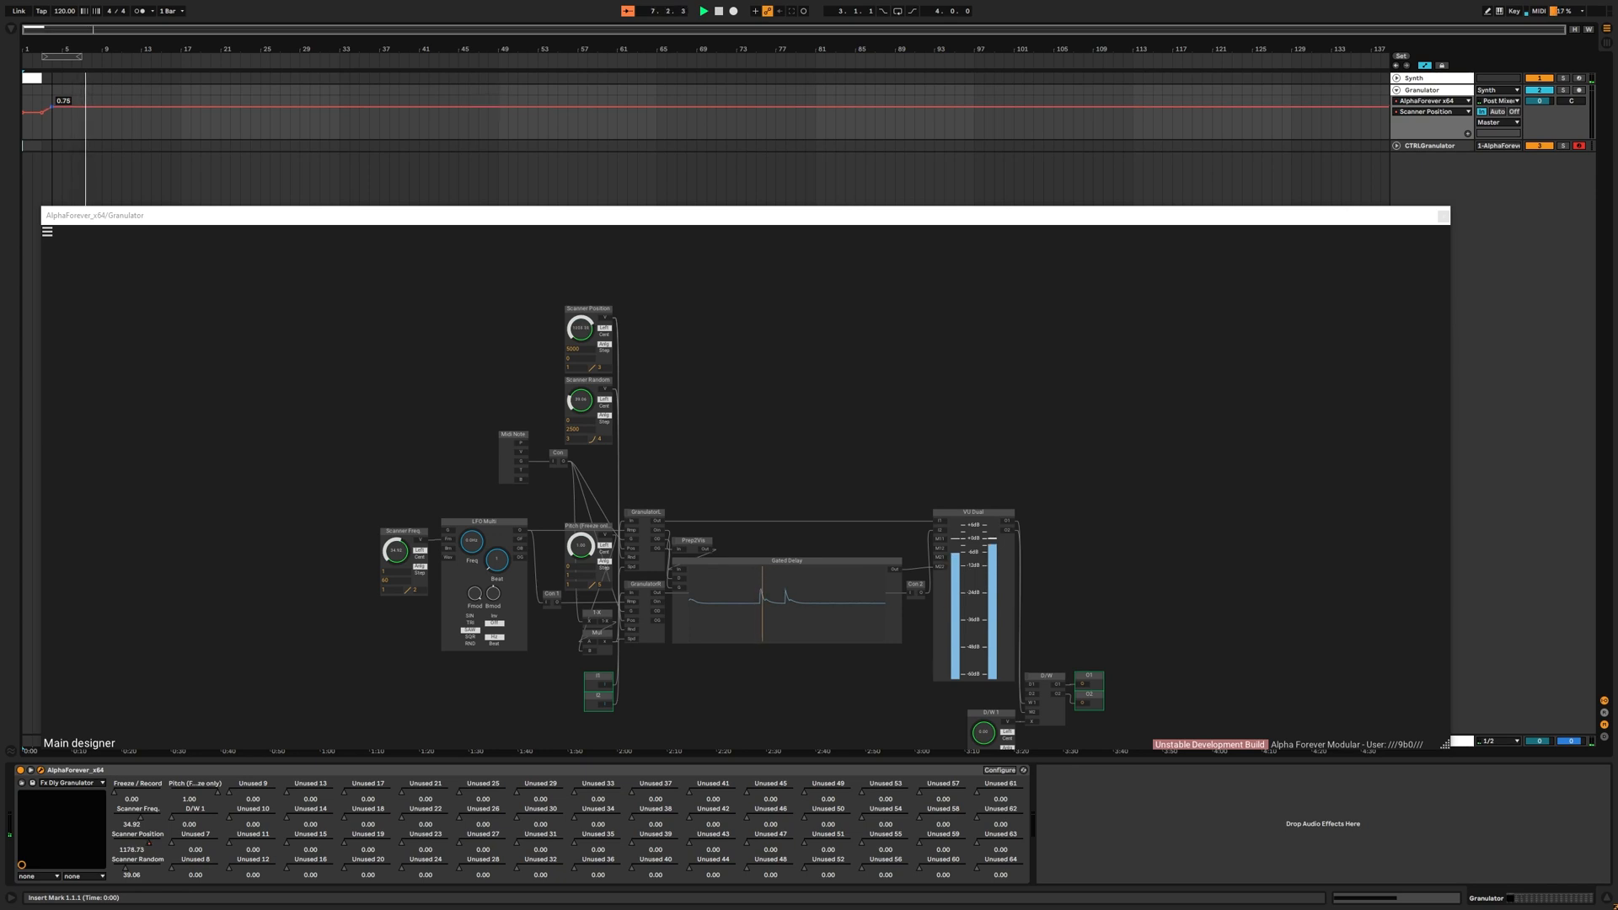
click(992, 736)
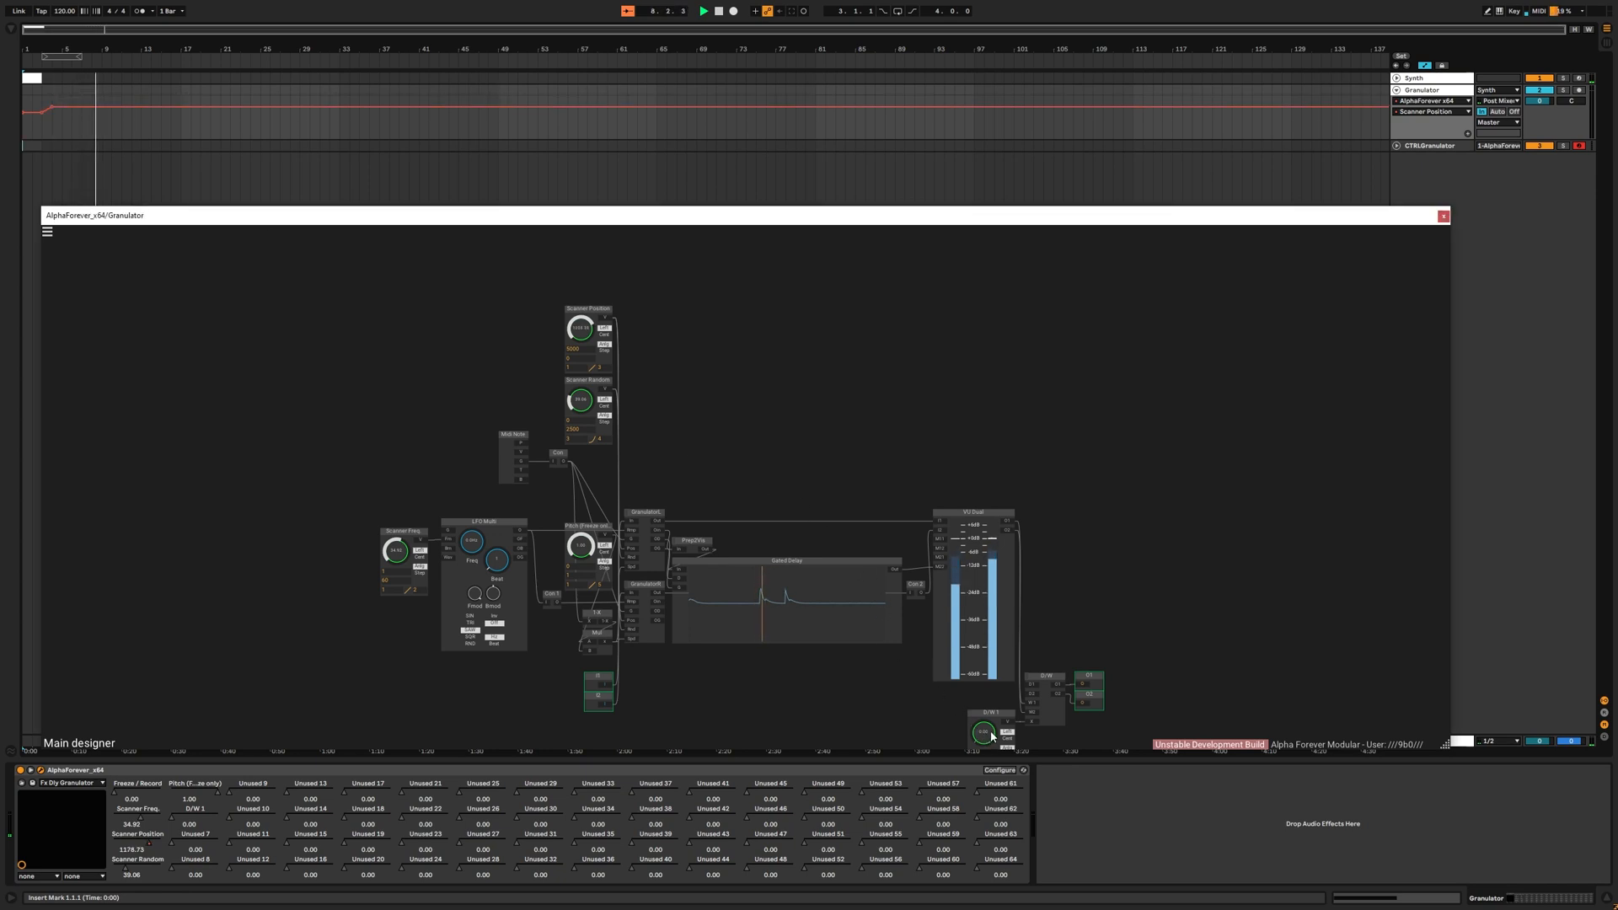
drag(991, 735, 992, 725)
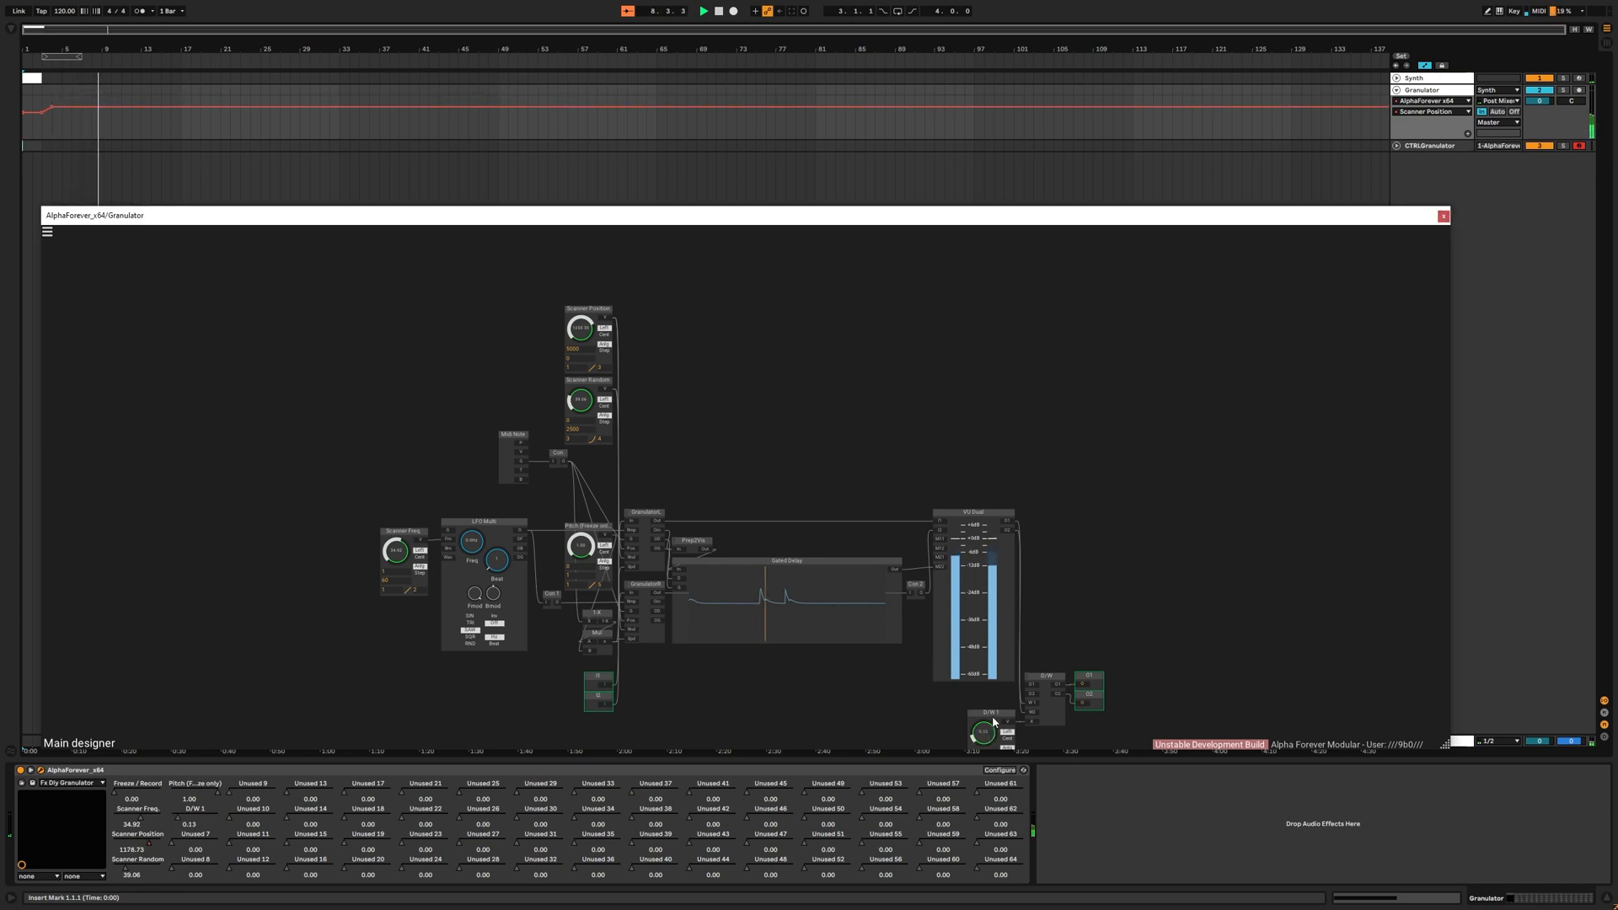
Reshape the Scanner Position automation into hard upward steps at bars 3 and 5, with the second at 0.81.
drag(54, 111, 64, 104)
click(61, 109)
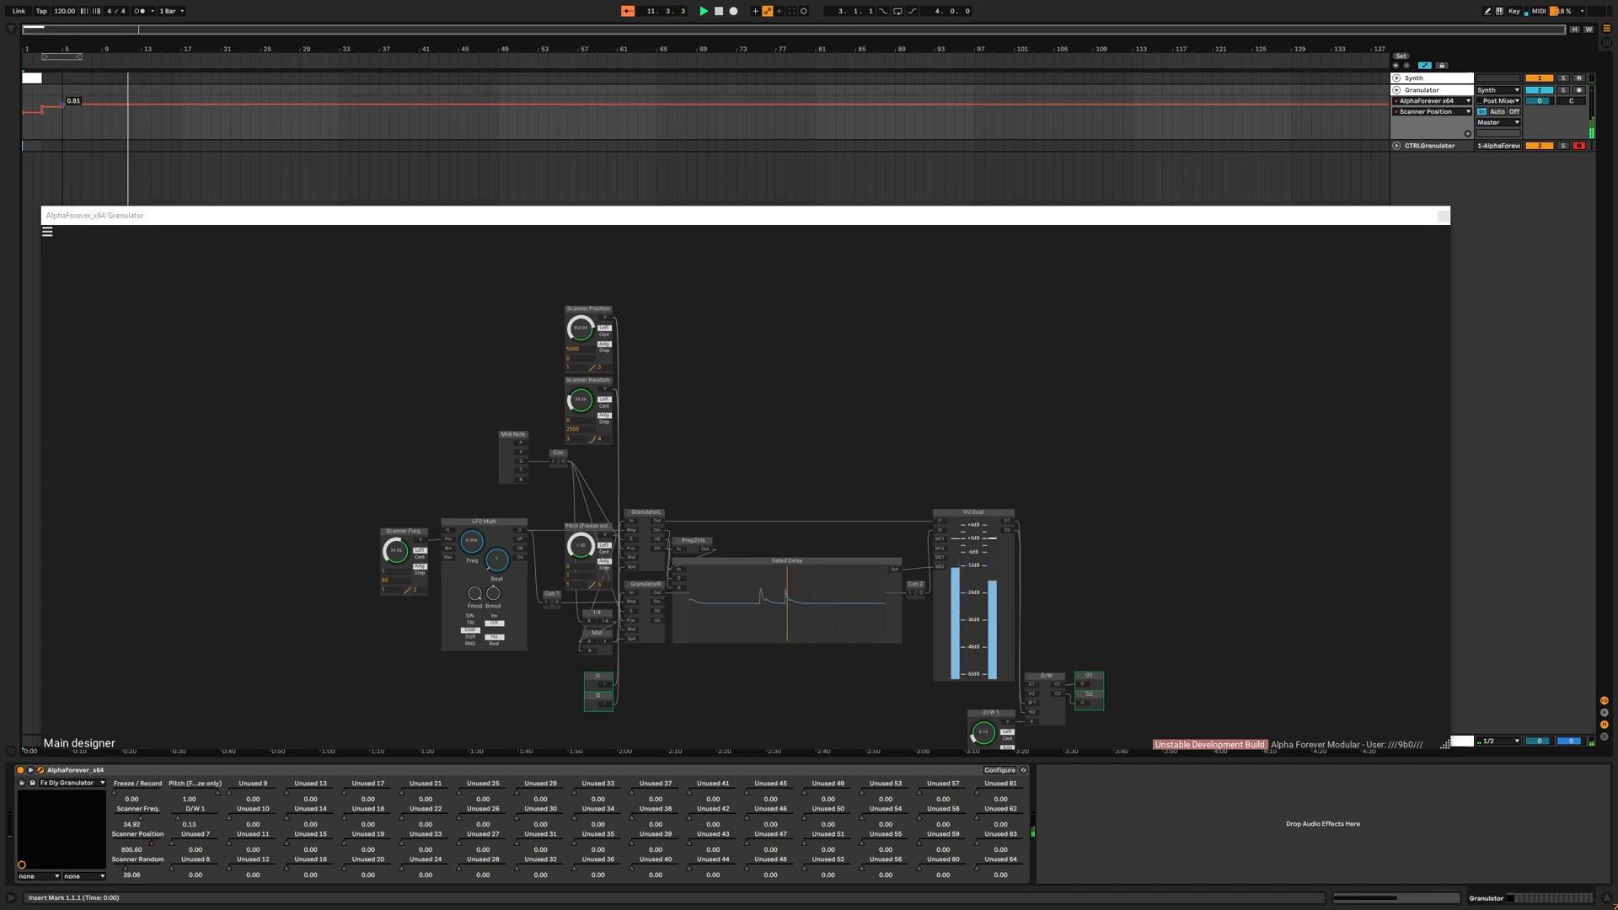
click(82, 105)
Cut the Scanner Position automation from bars 1 to 9 and paste it at bar 129.
drag(102, 128, 4, 104)
key(Delete)
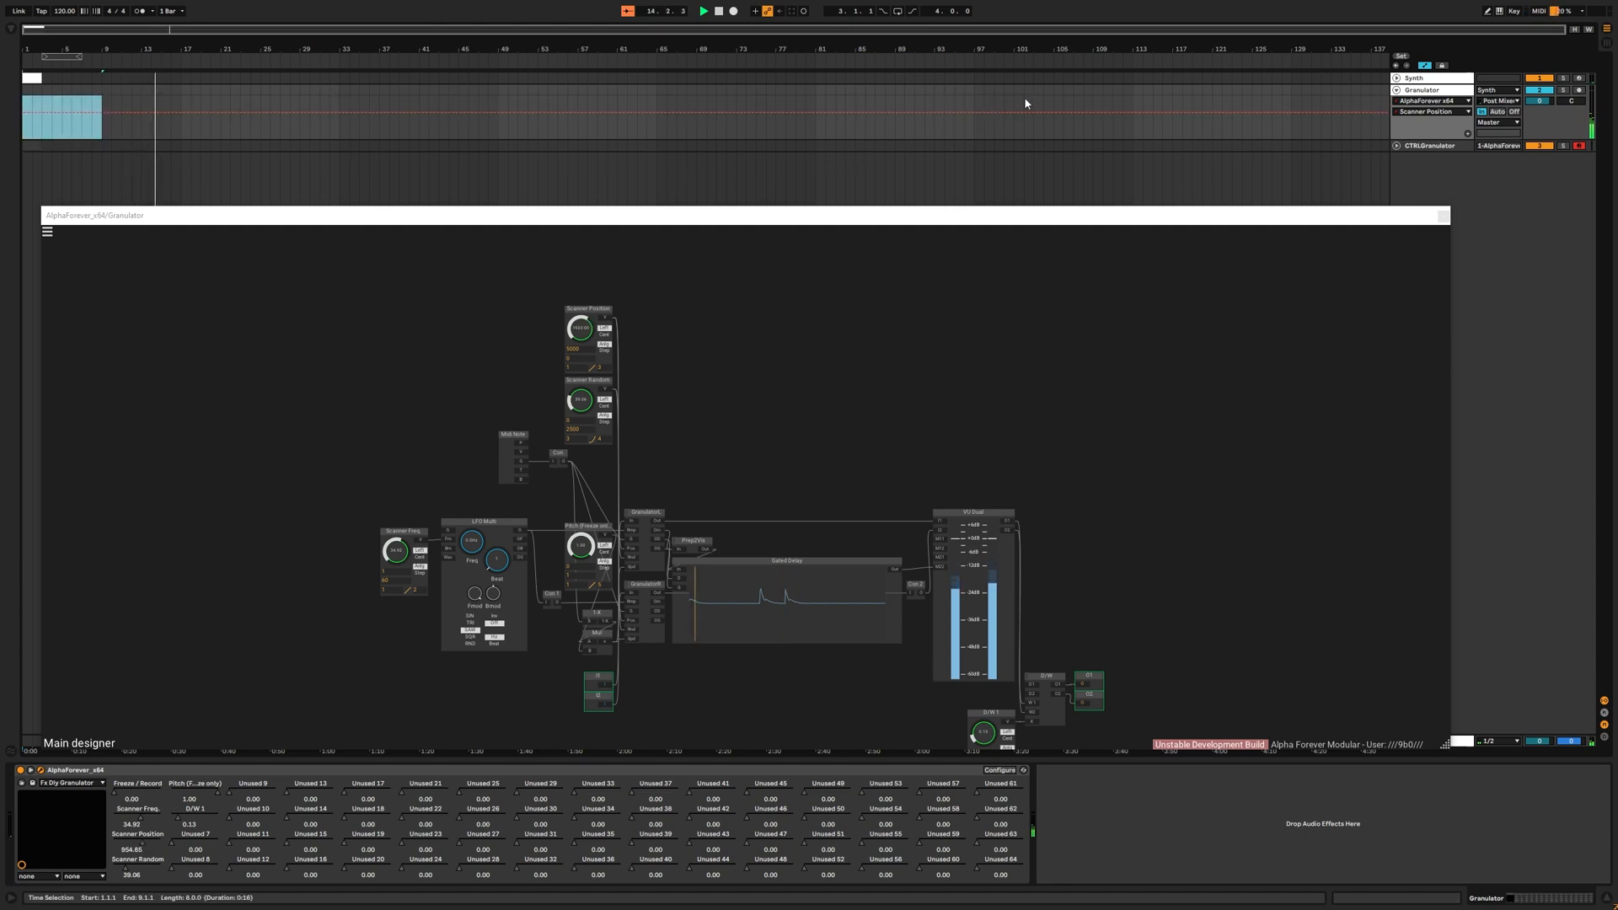
click(1293, 118)
key(ctrl+v)
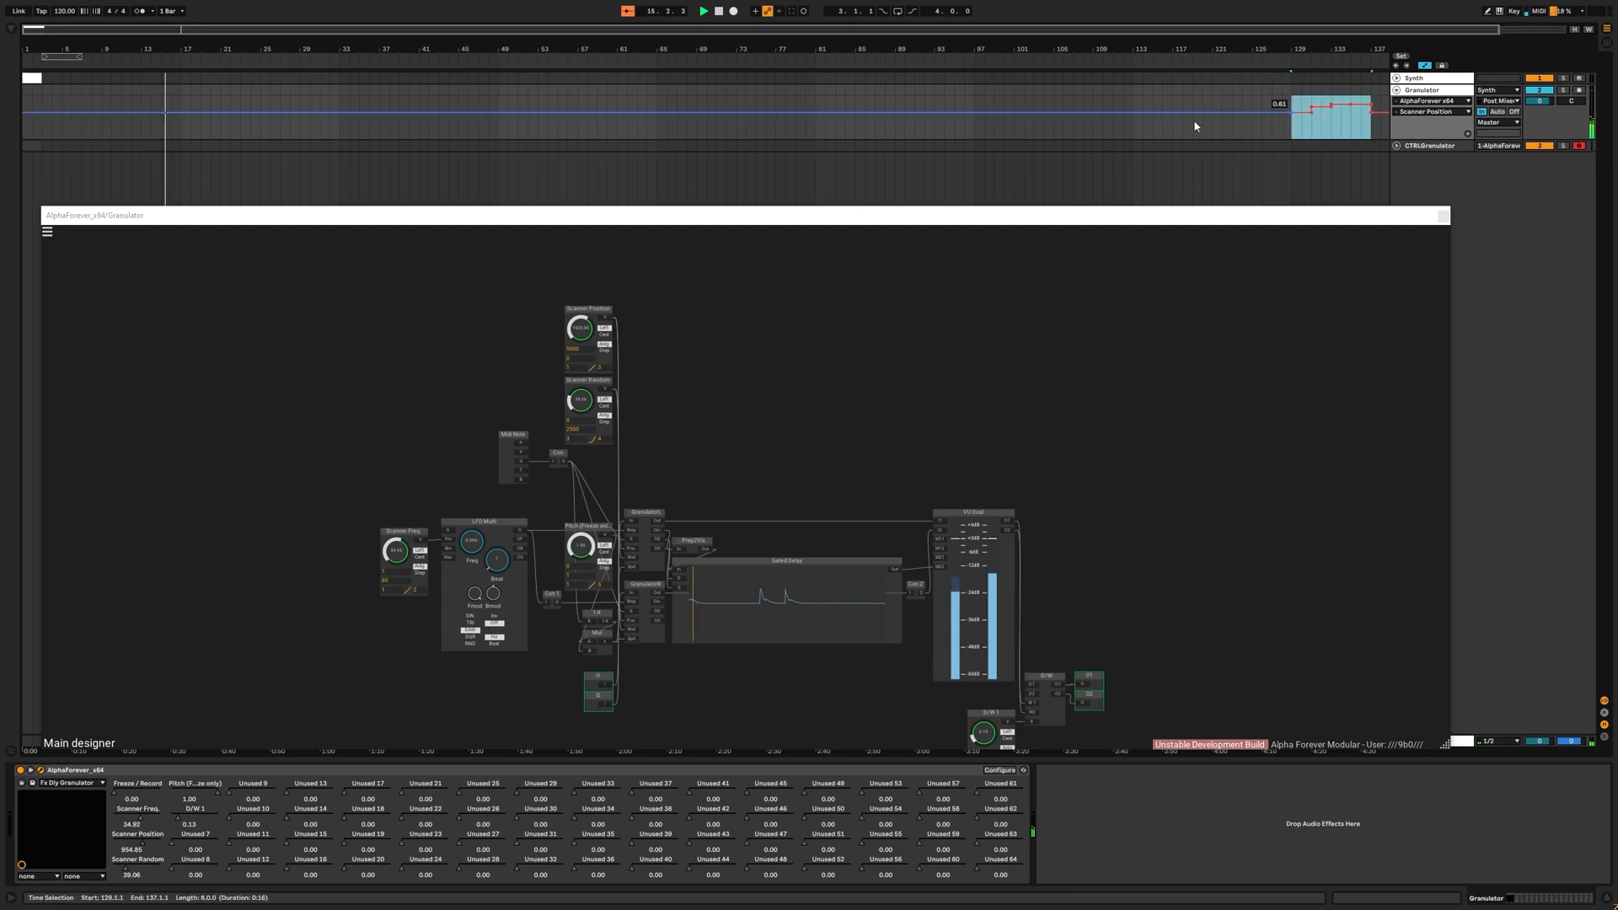
click(866, 105)
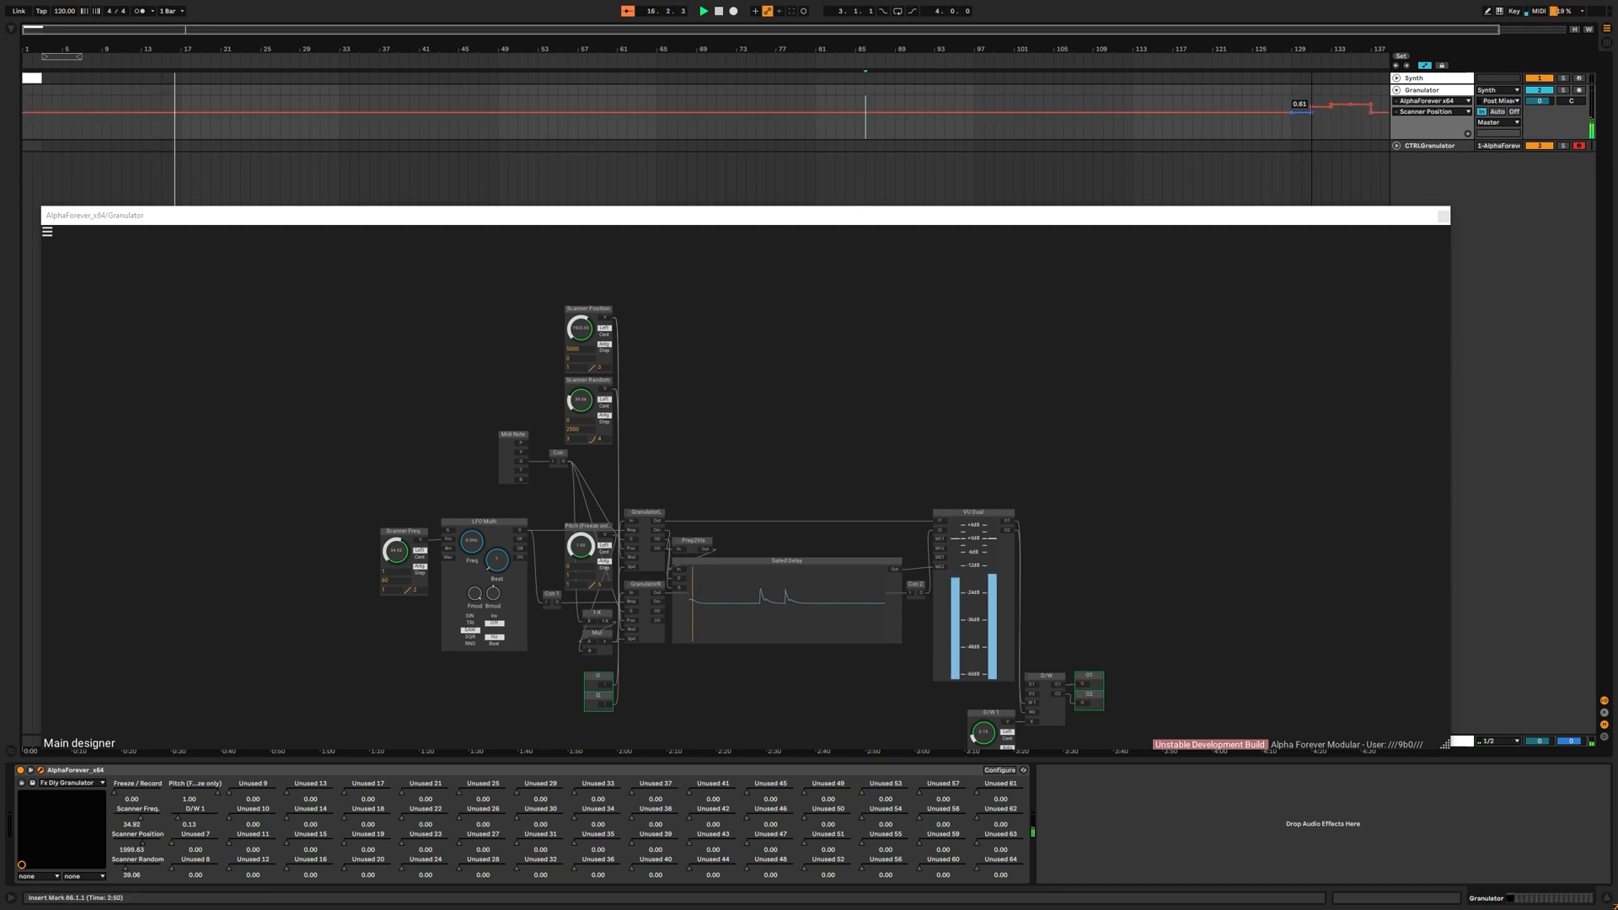
key(ctrl+z)
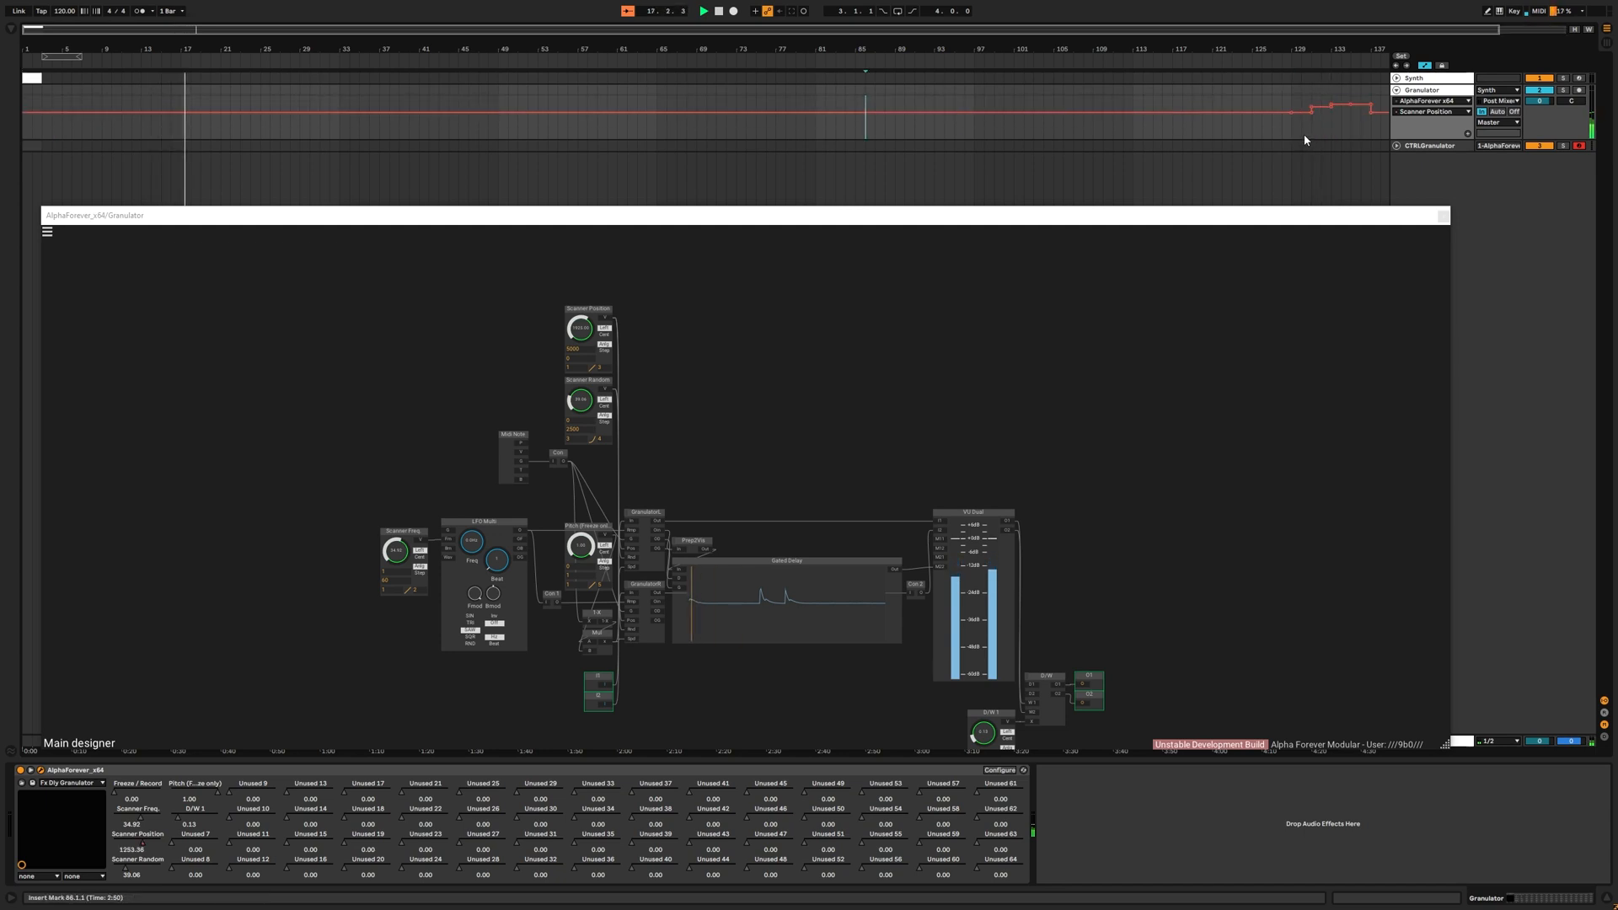
drag(1303, 131, 1293, 126)
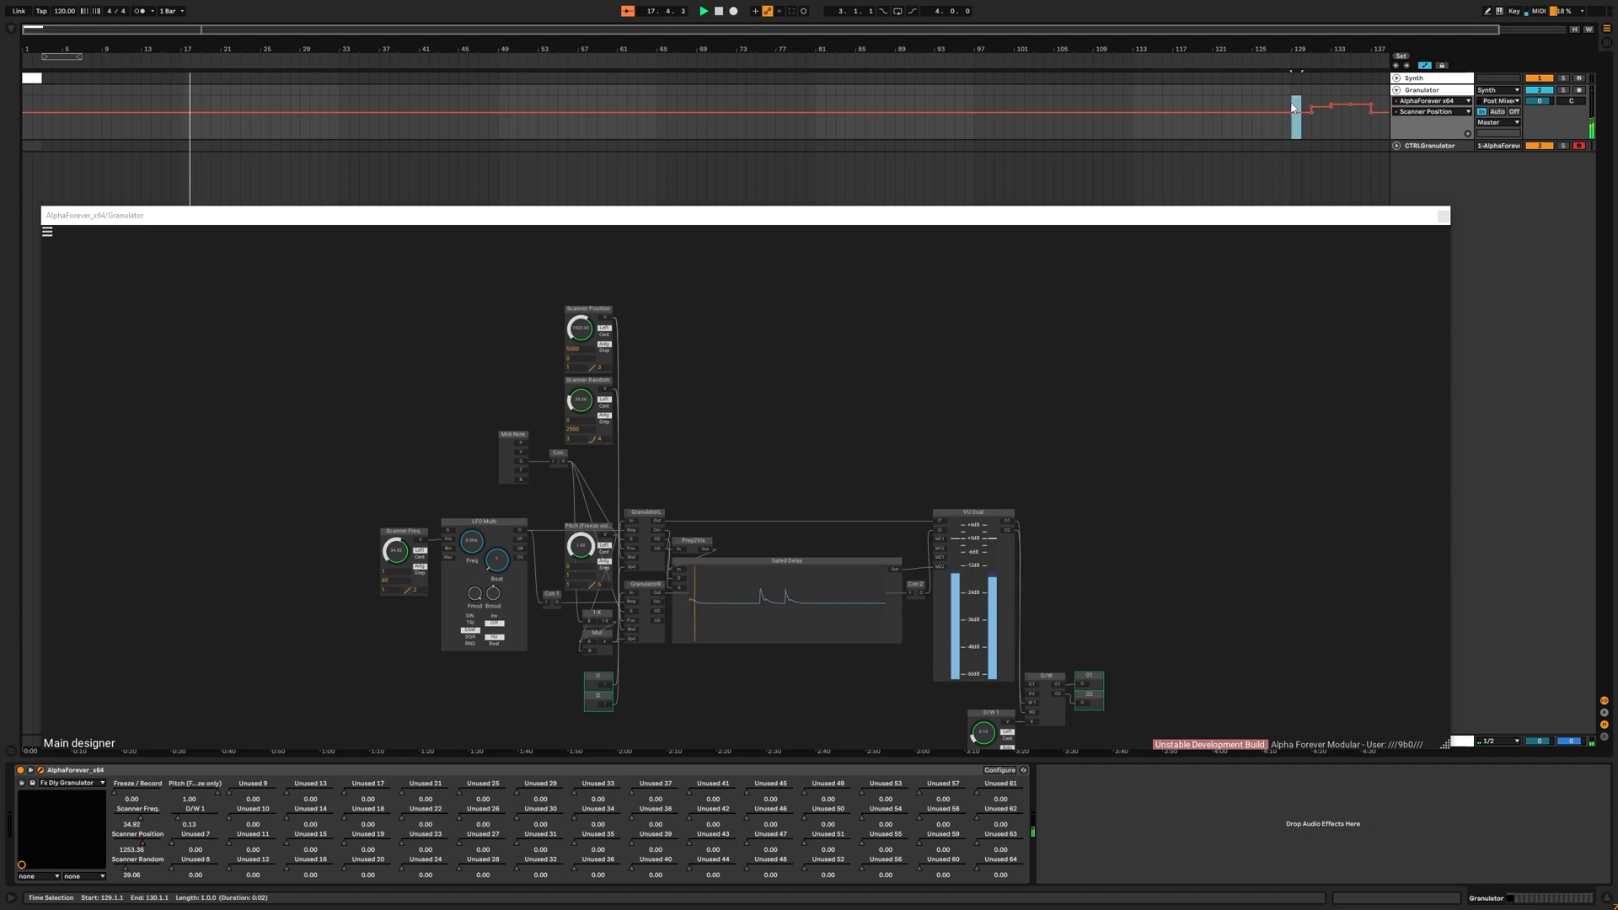
click(26, 122)
click(92, 133)
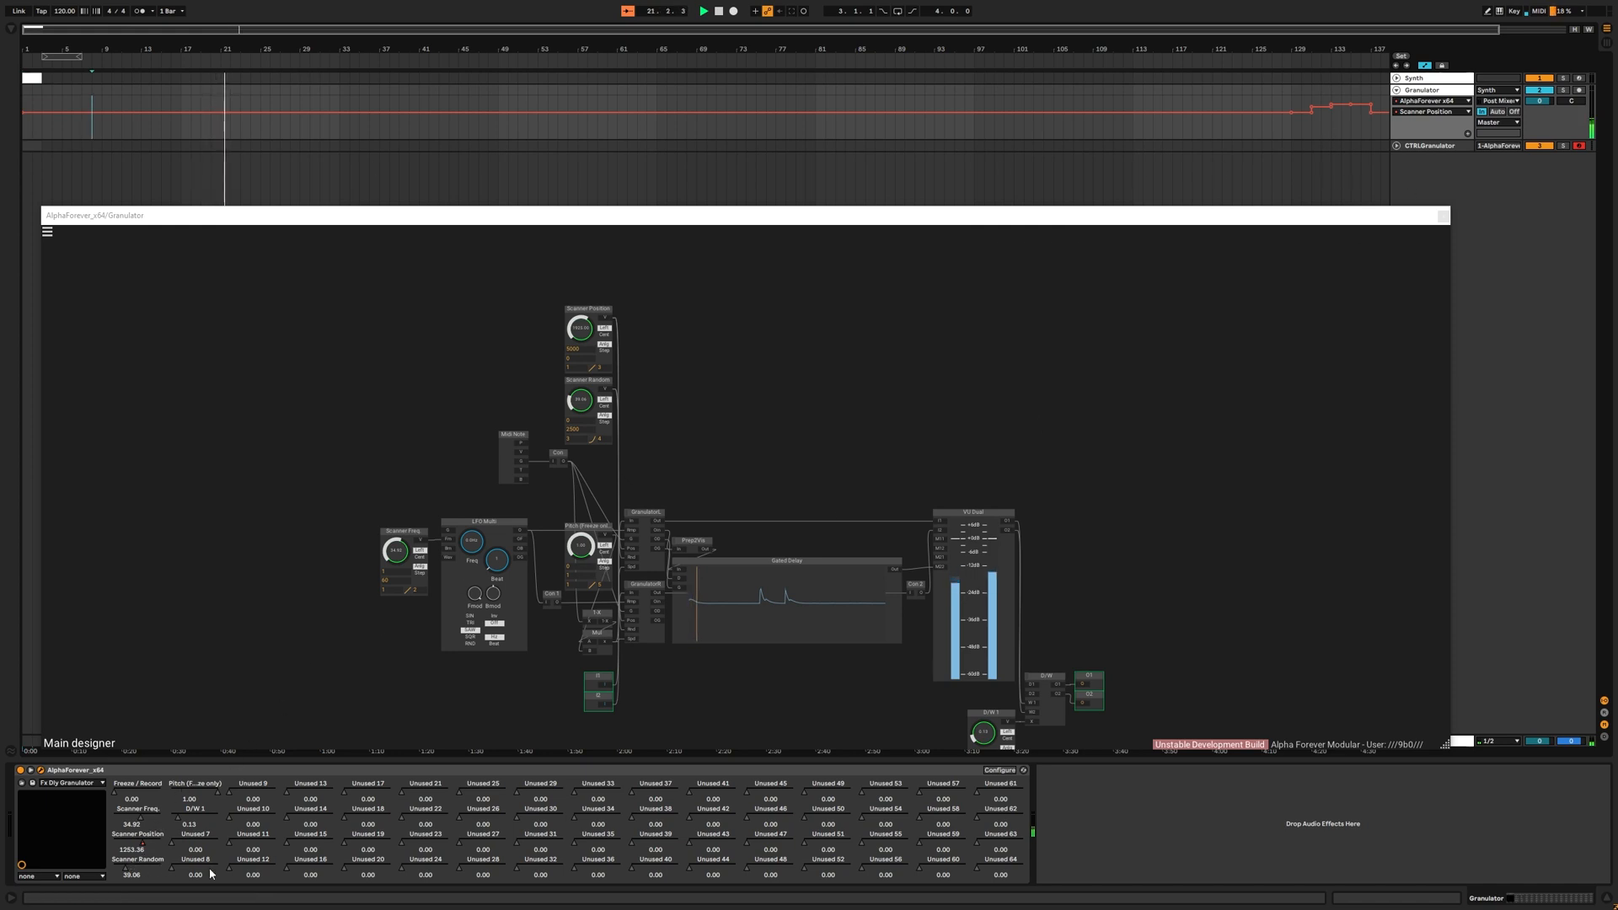
Reset D/W 1 to 0 and automate it in its own lane with a curved rise from bar 3 to bar 5, dropping straight back.
click(1004, 726)
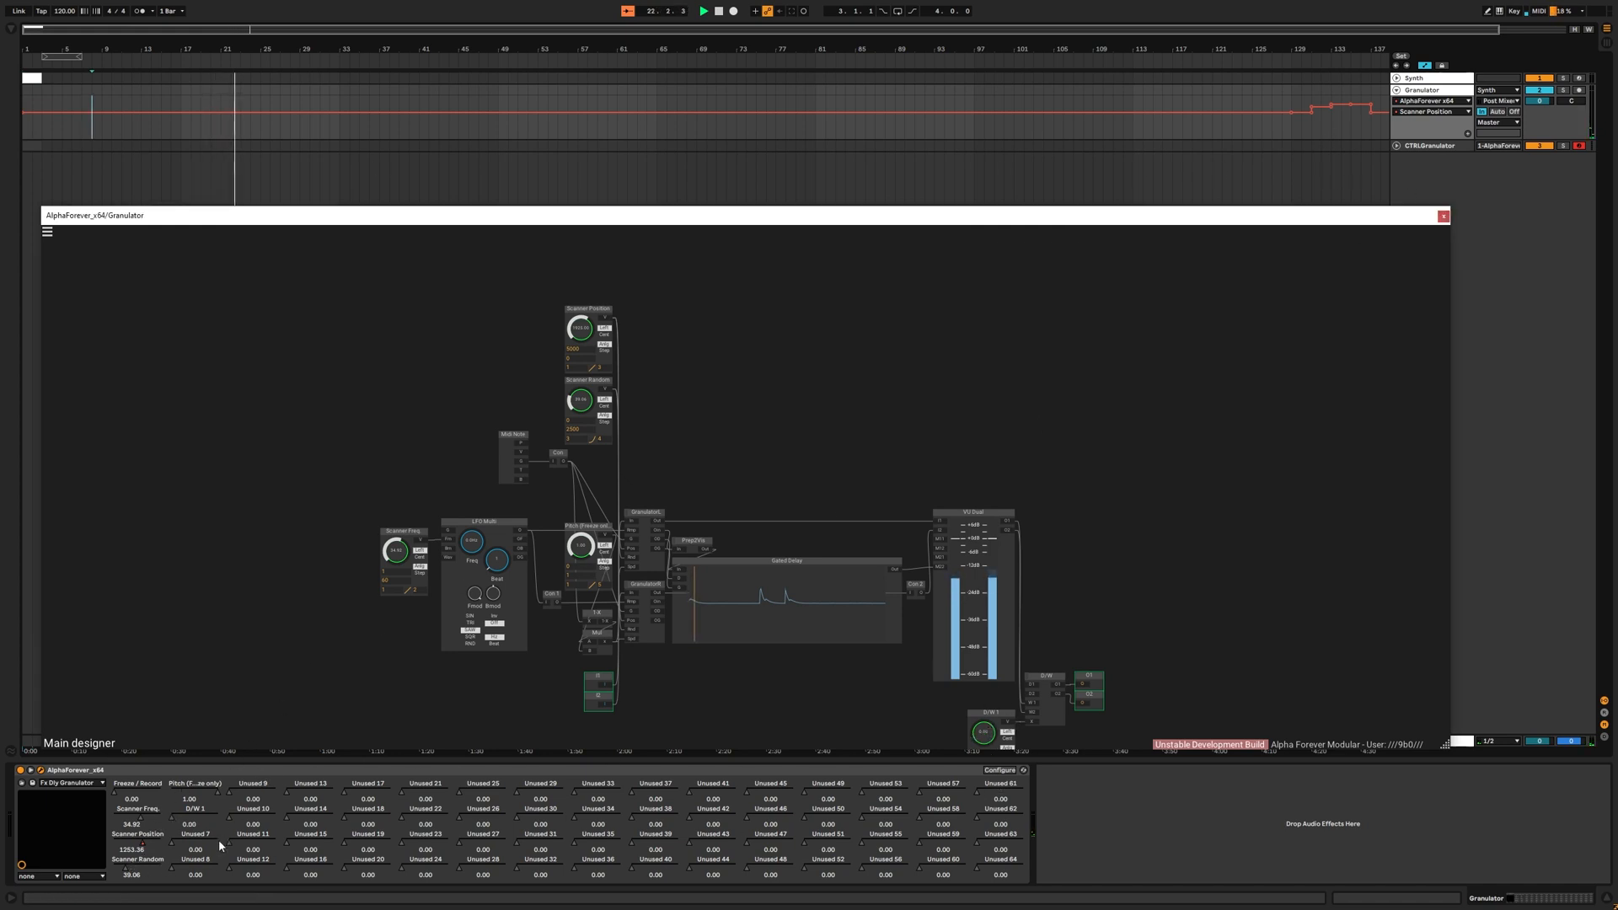
click(176, 813)
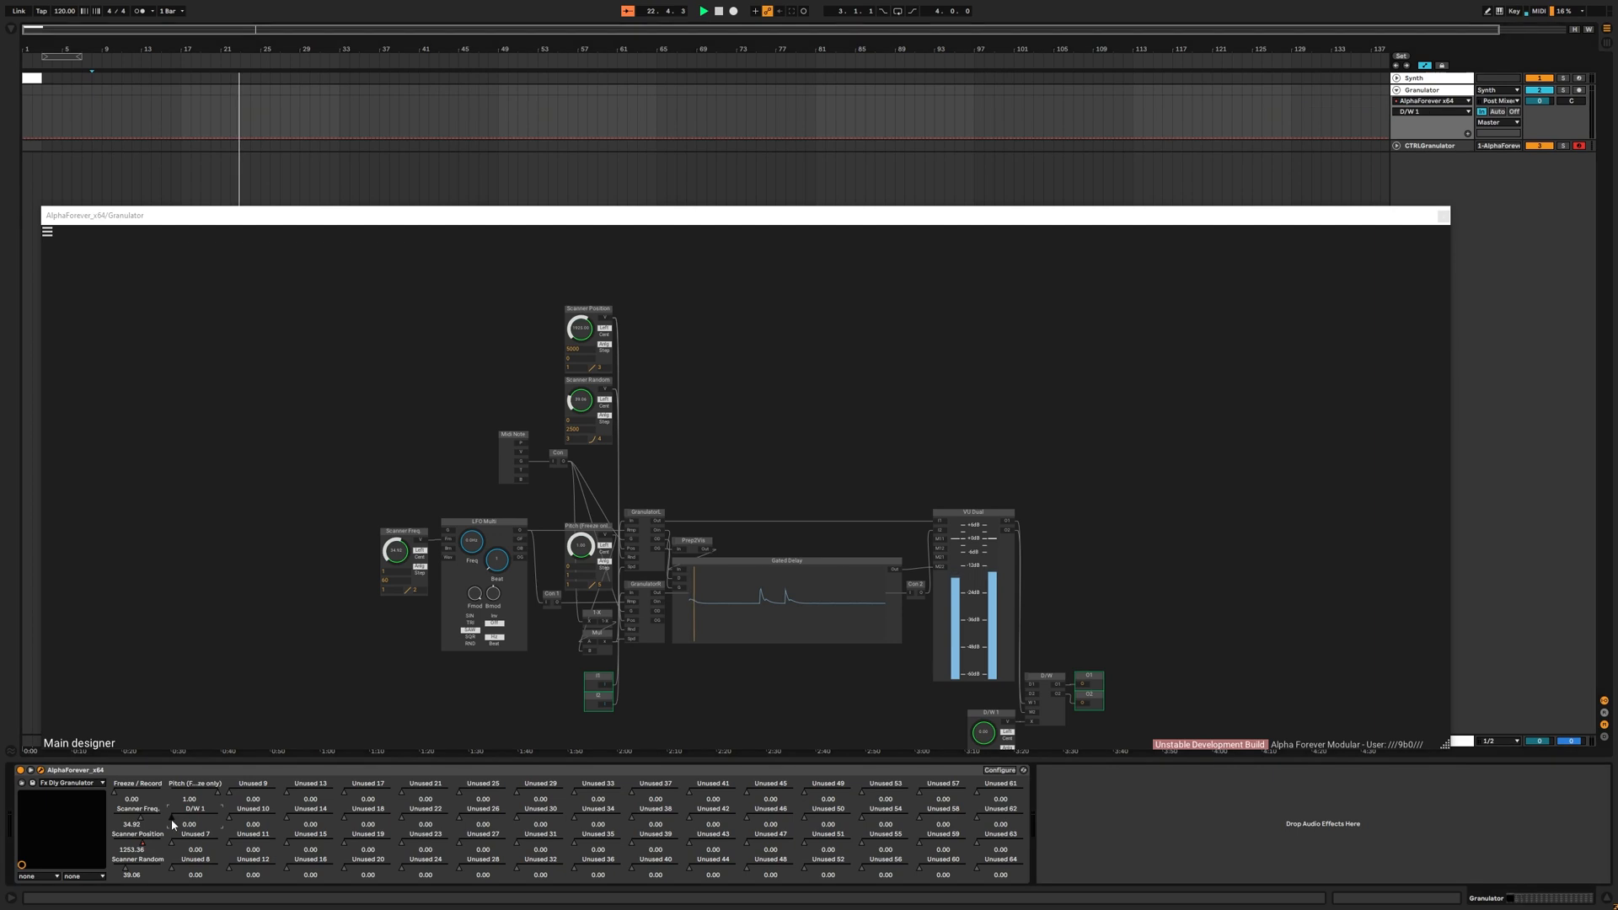
click(1470, 137)
click(1468, 134)
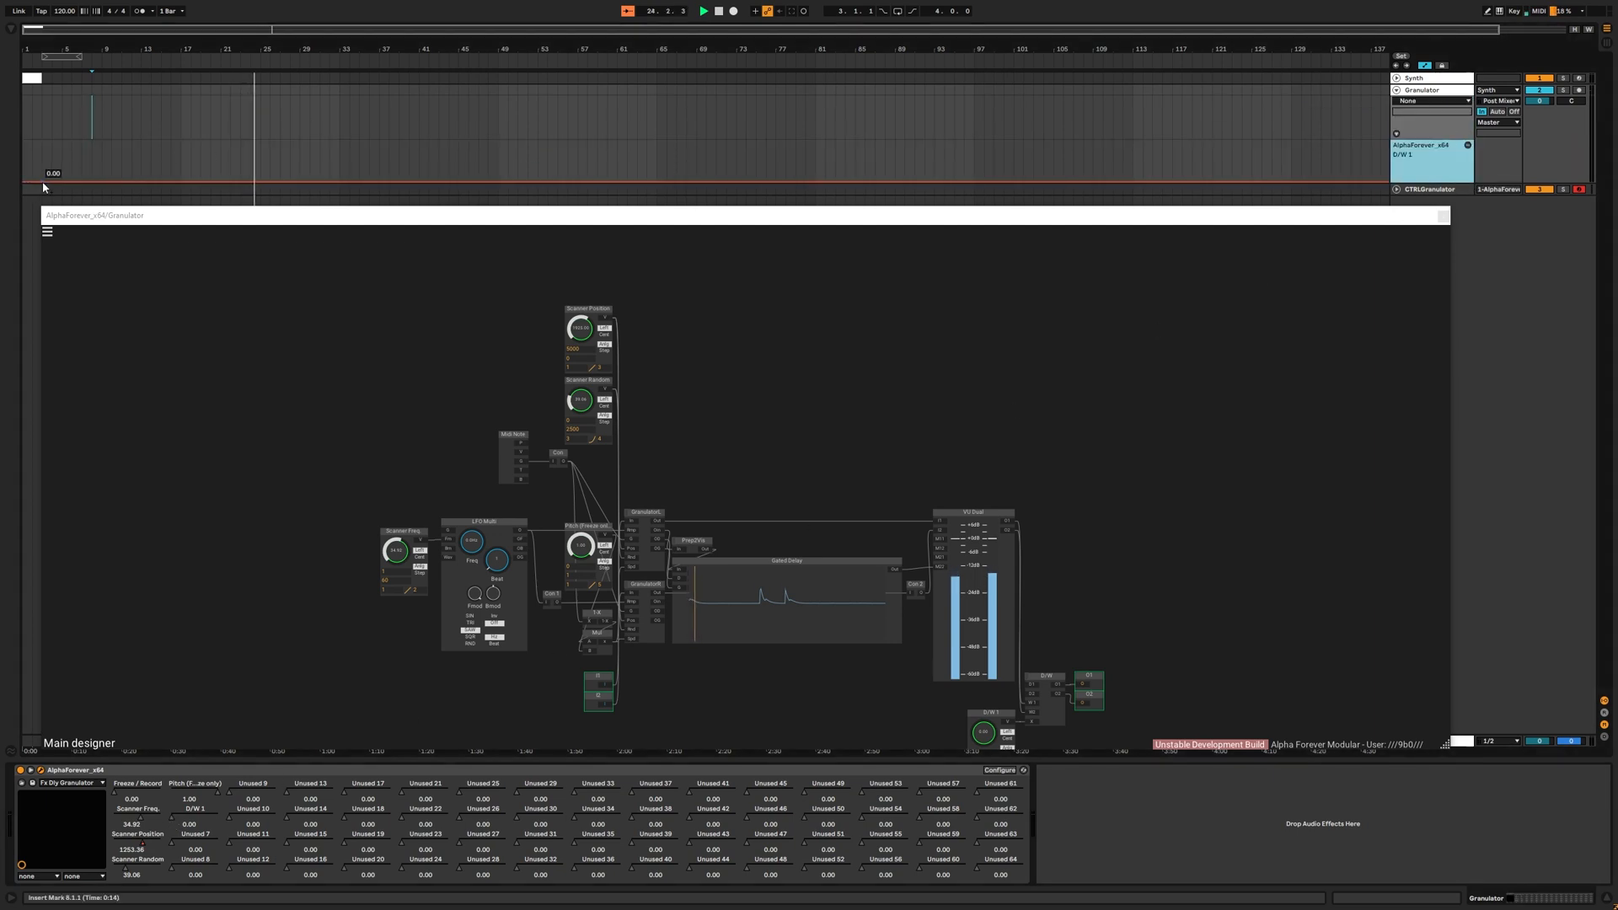
mouse_move(56, 180)
mouse_down()
mouse_move(58, 154)
mouse_move(63, 181)
mouse_up()
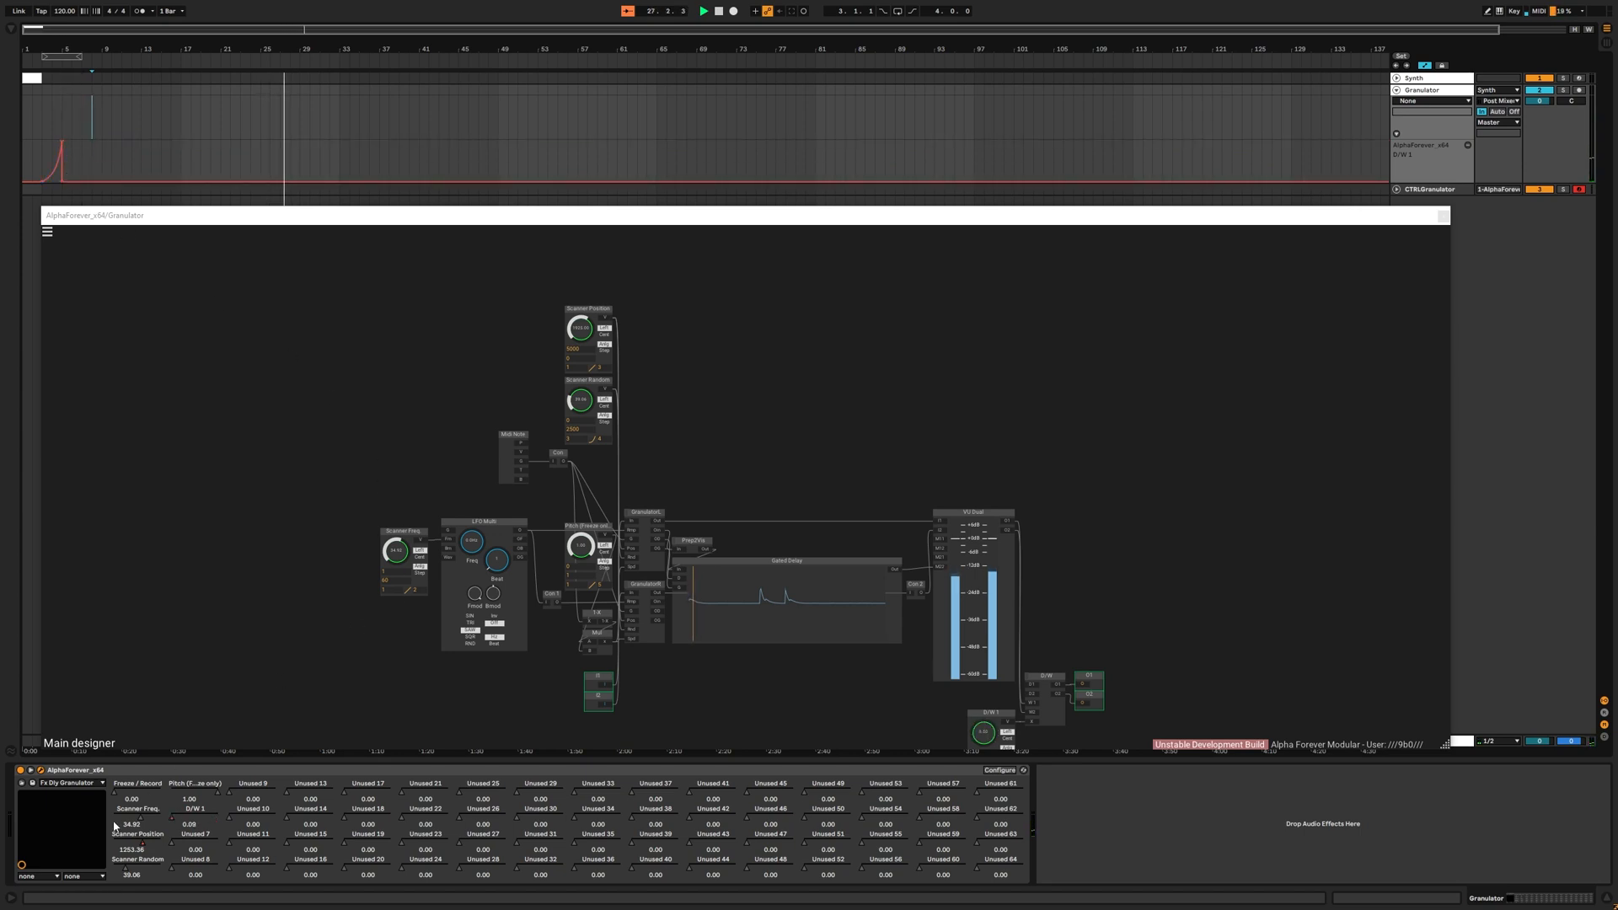
Put Scanner Random in its own automation lane, and shrink and move the AlphaForever window clear of the opening bars.
click(120, 874)
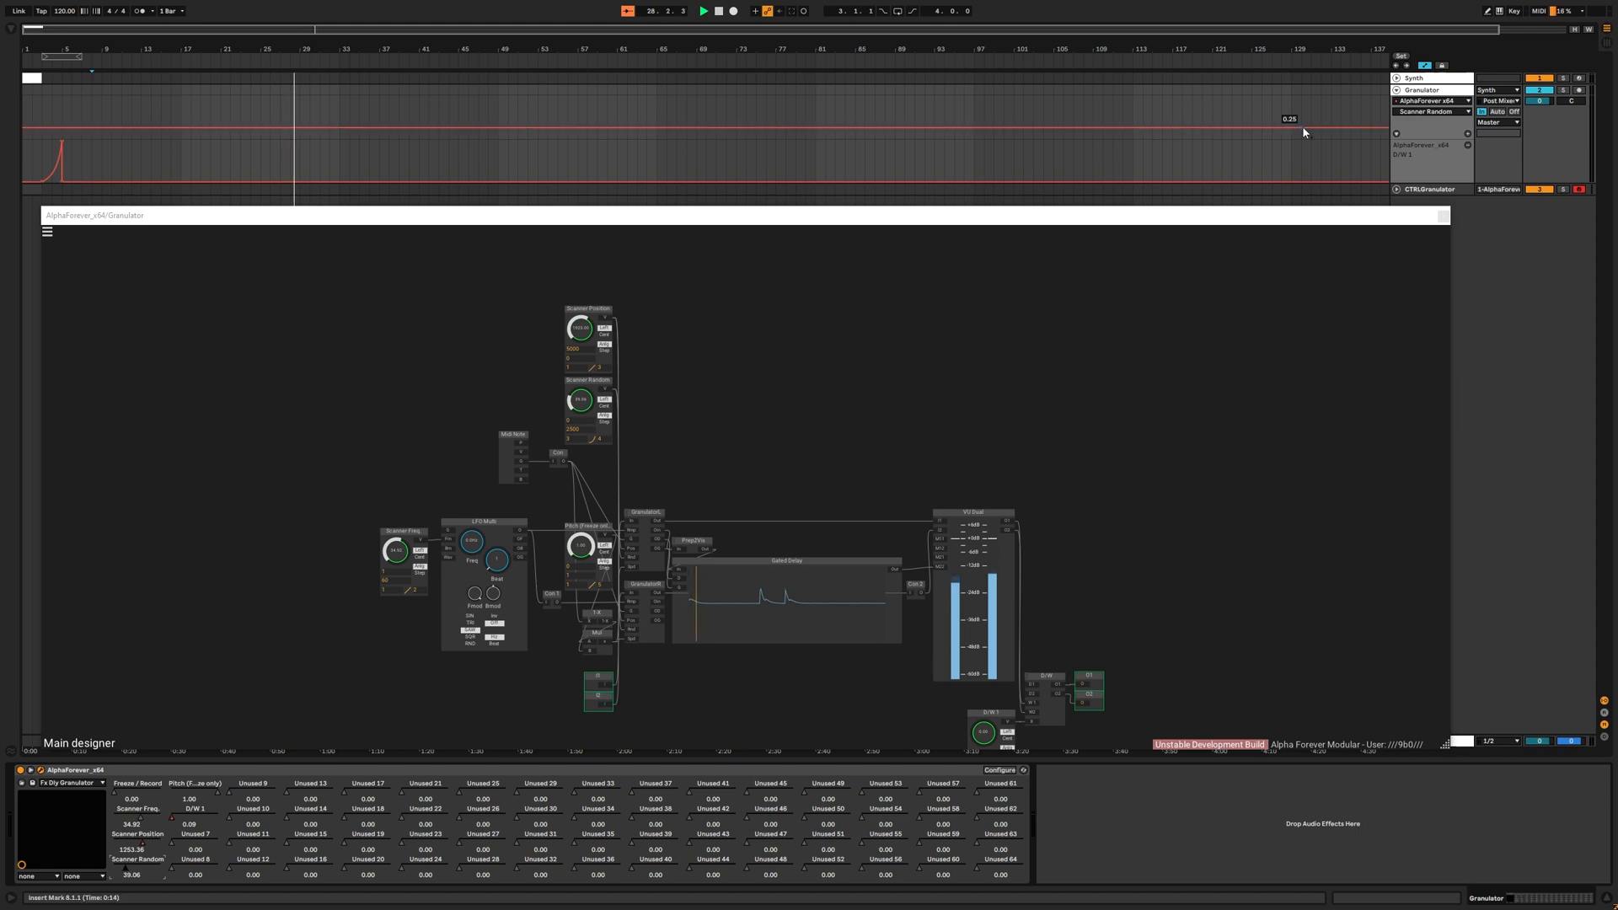
click(1467, 133)
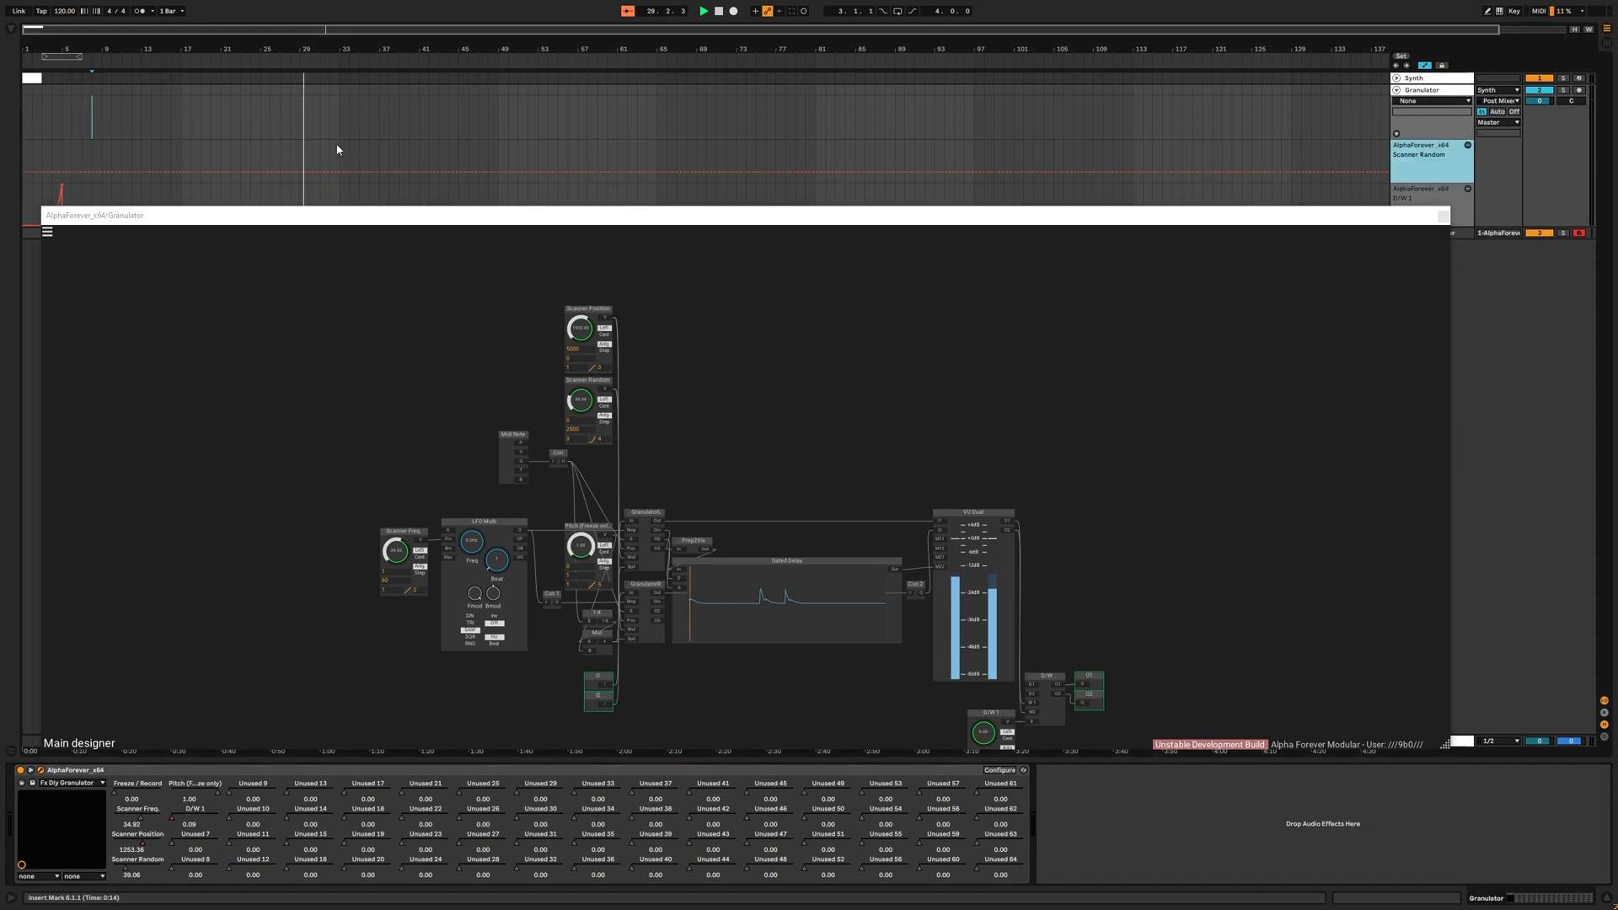
drag(94, 214, 176, 34)
drag(1526, 563, 880, 745)
drag(671, 589, 524, 590)
drag(537, 36, 1039, 61)
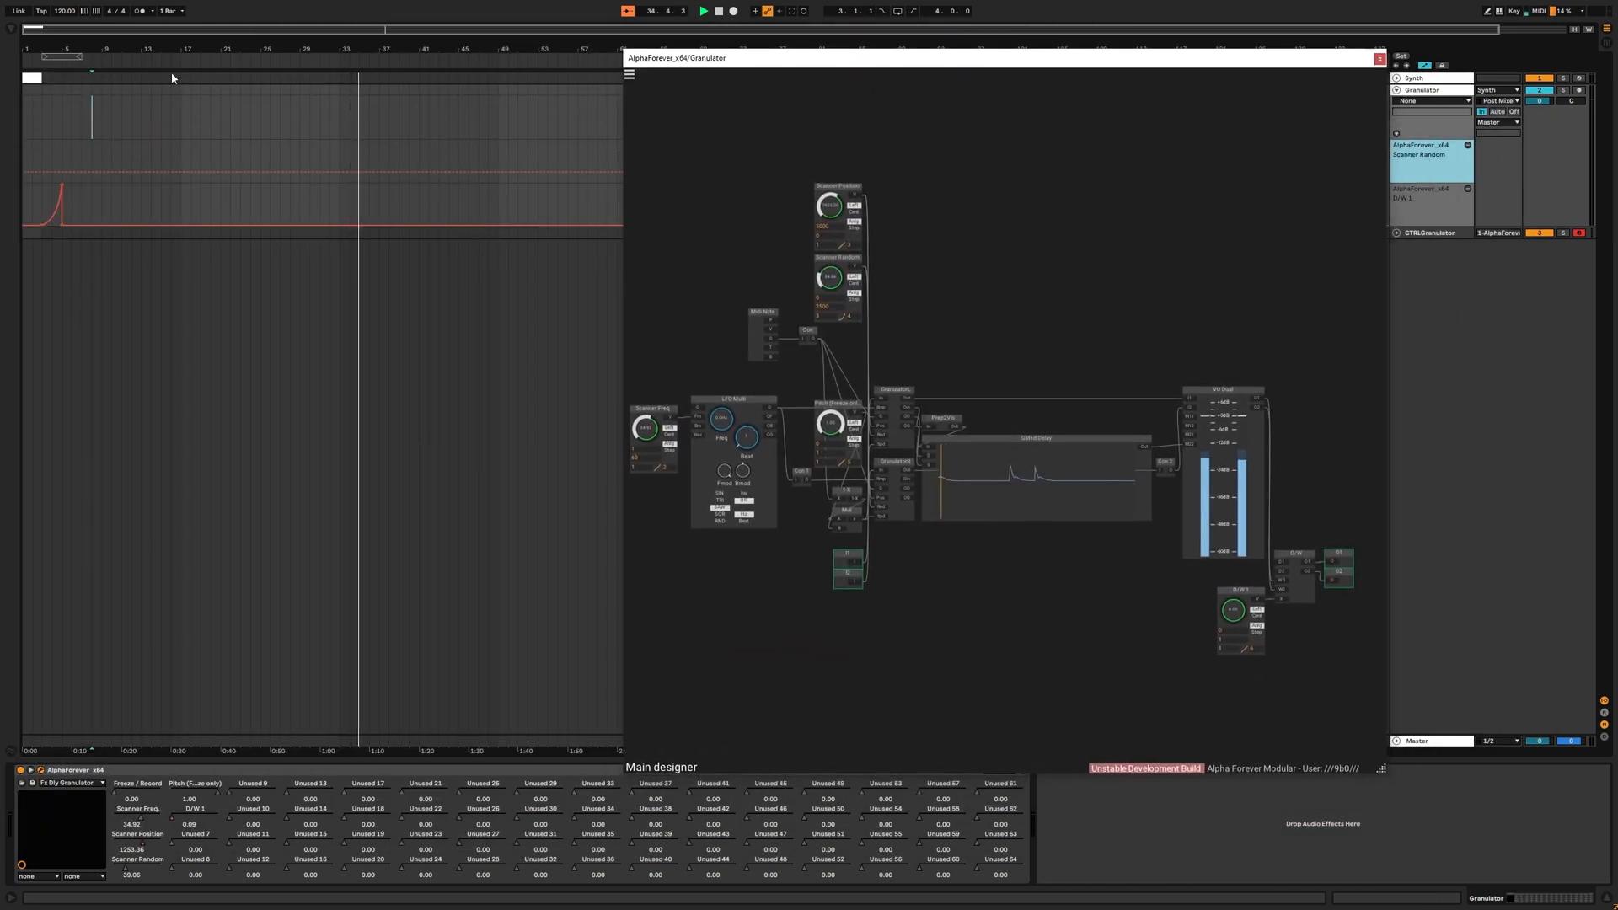
Ramp the Scanner Random automation up slightly between bars 3 and 5.
click(82, 227)
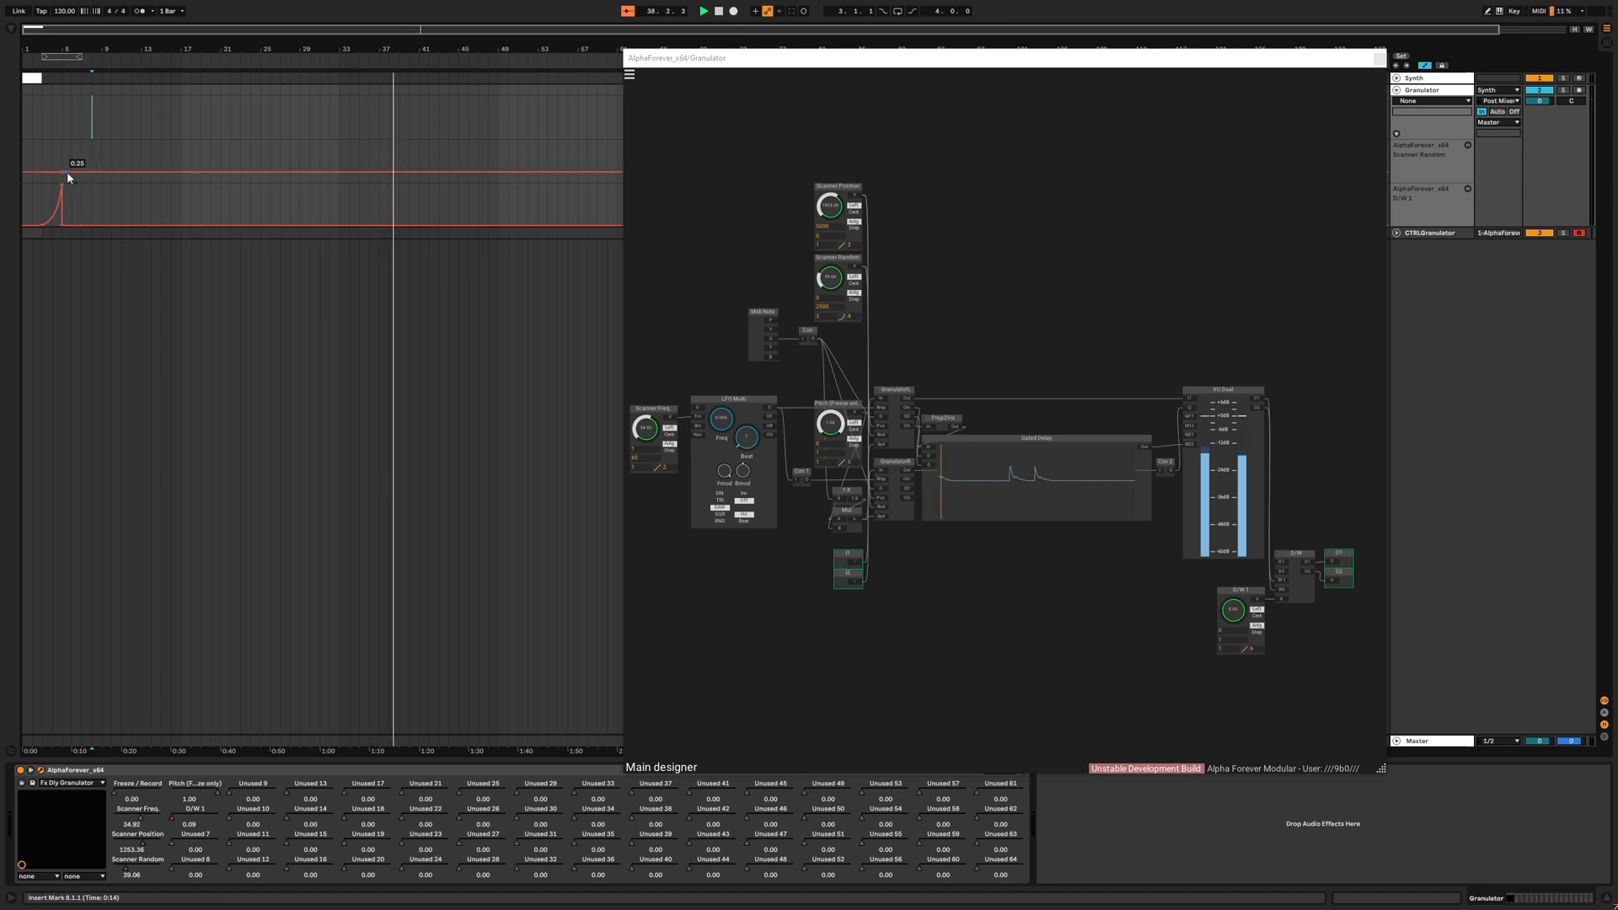
click(43, 172)
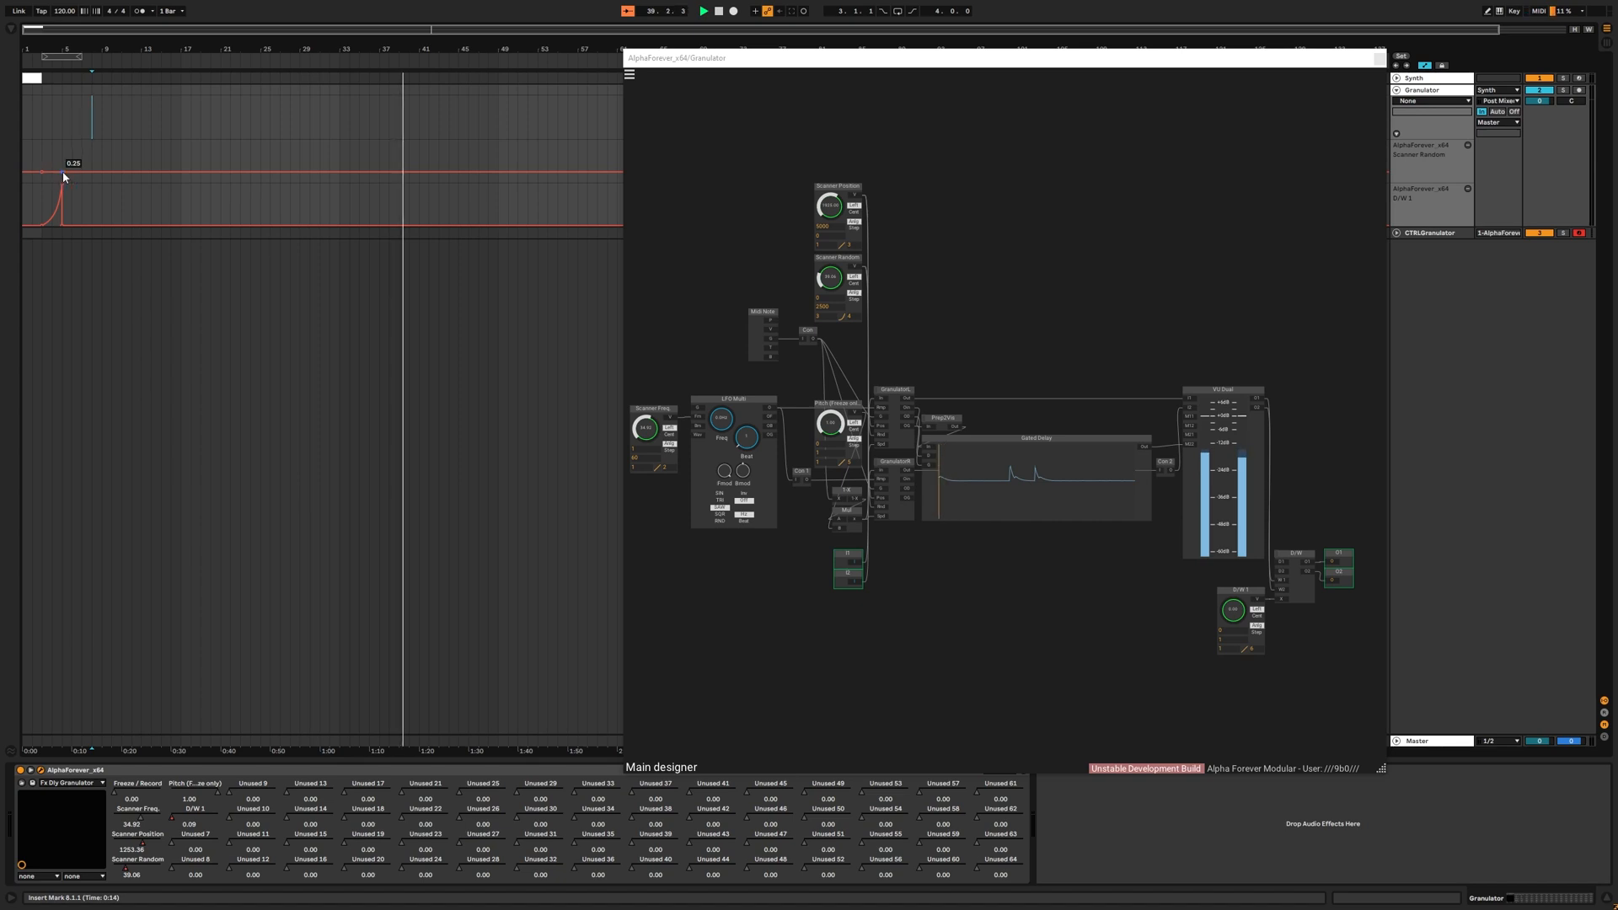
drag(62, 173, 61, 163)
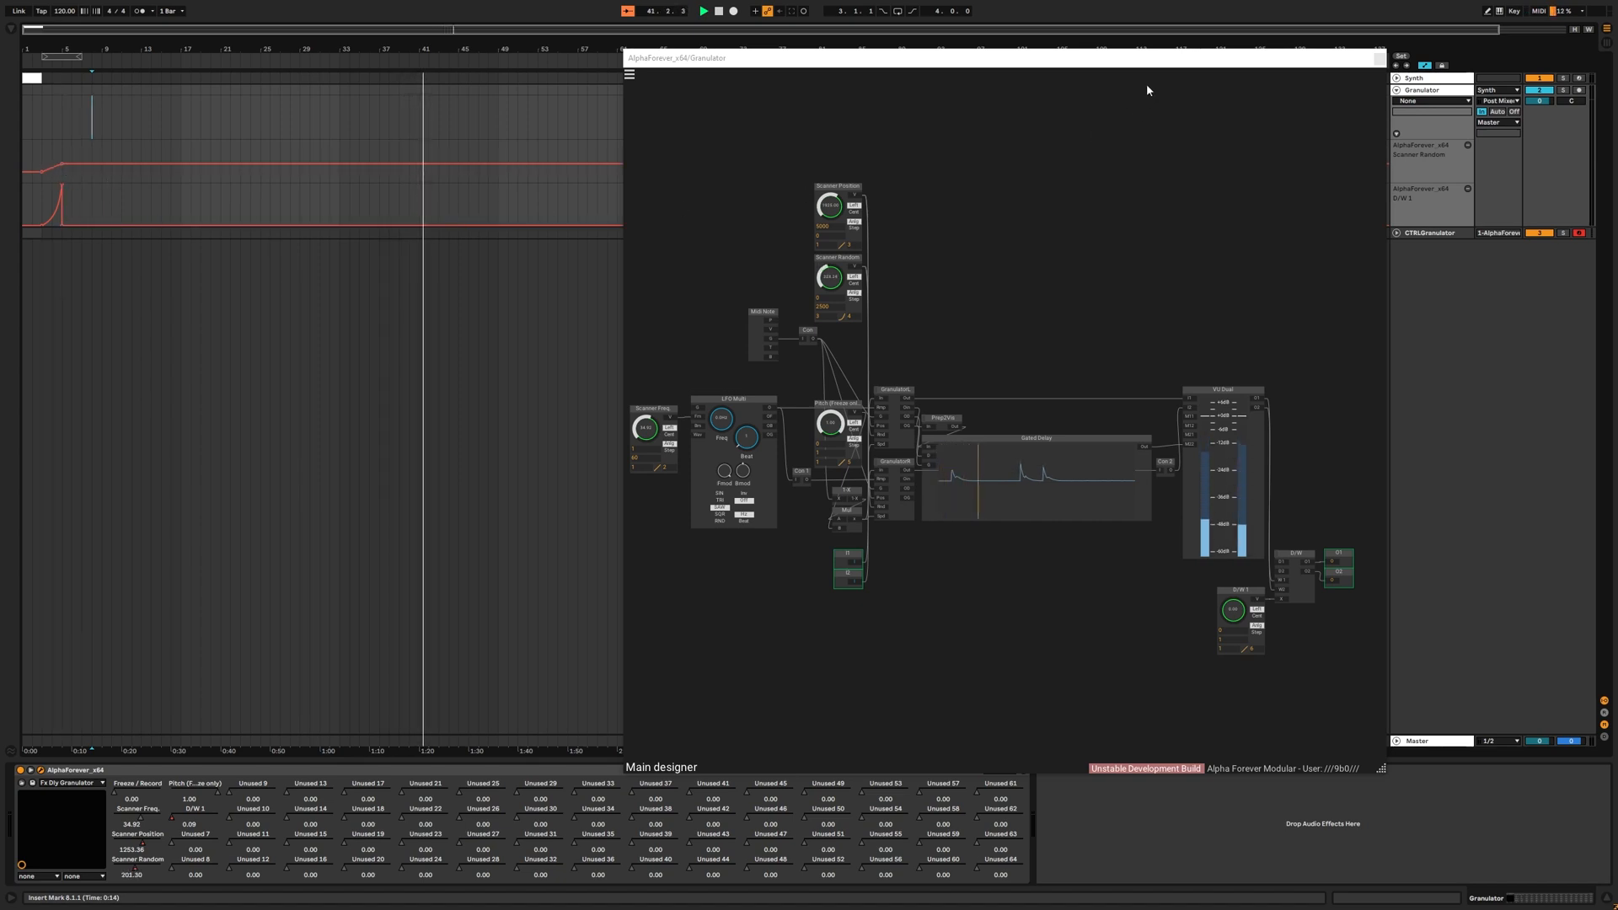
Move the AlphaForever window below the automation lanes and put Scanner Position in its own lane.
drag(1136, 63, 1112, 235)
scroll(1081, 111, down, 1)
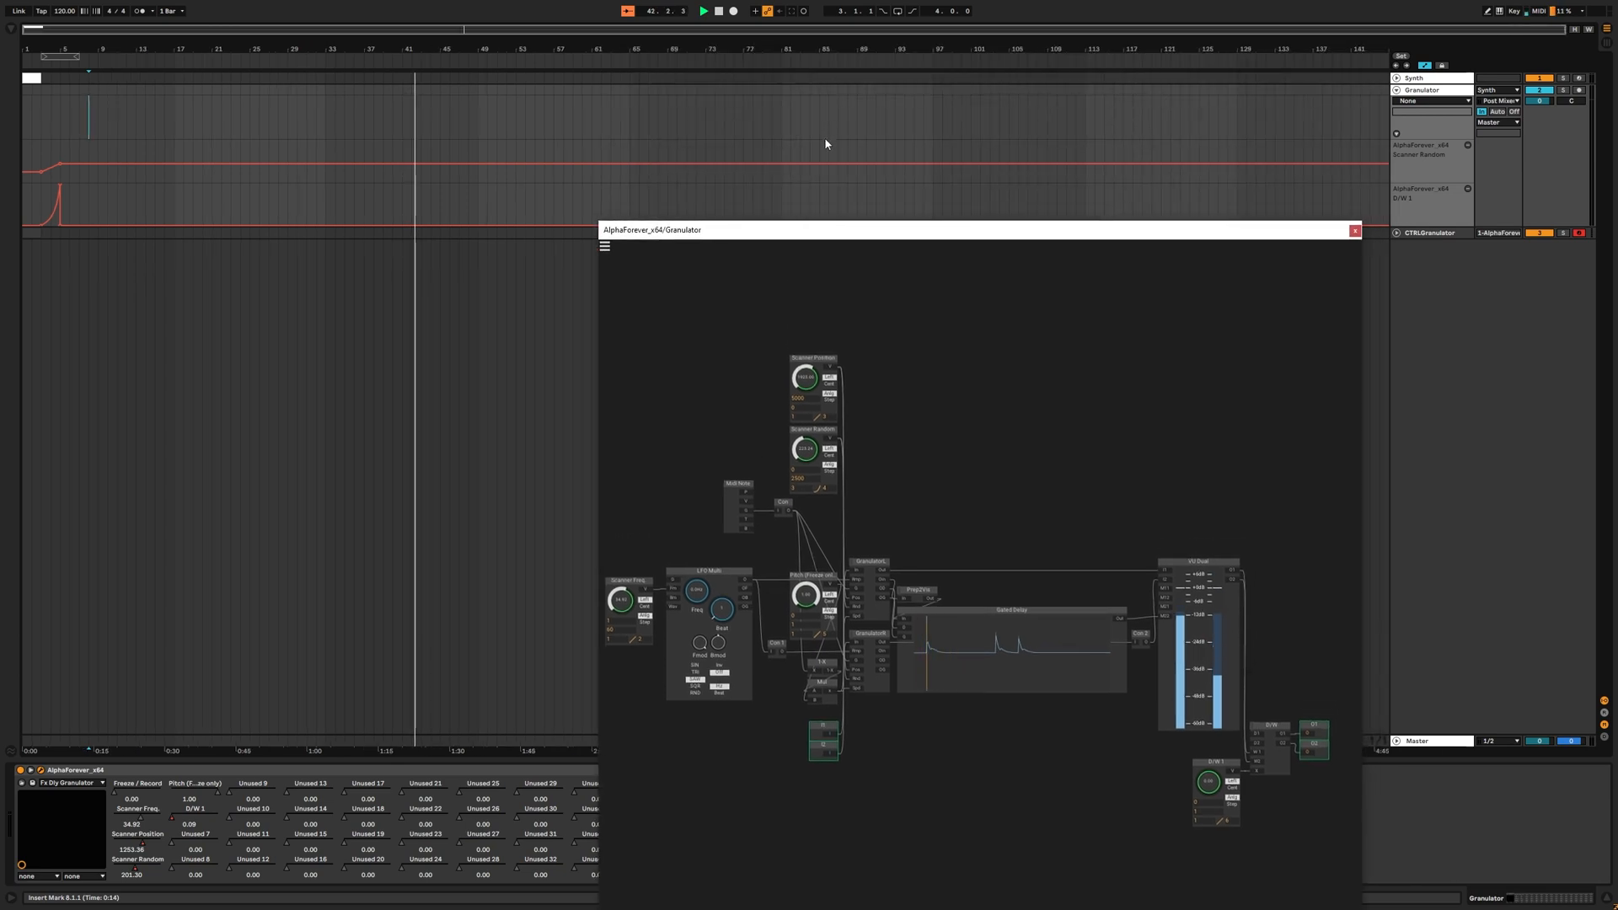
drag(776, 240, 749, 372)
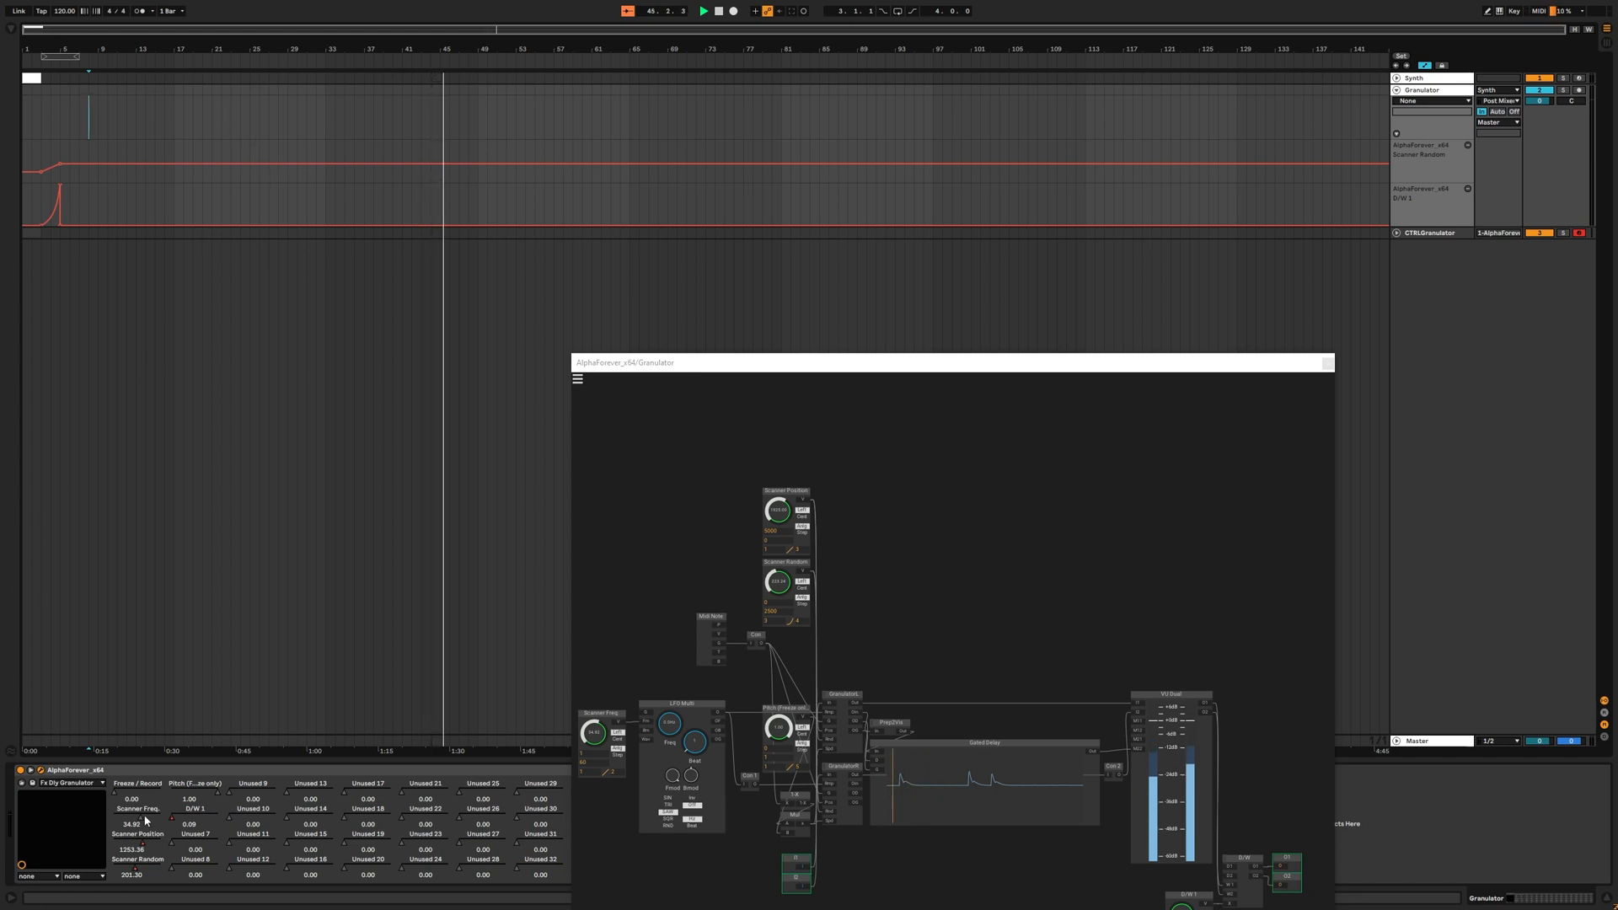
click(143, 845)
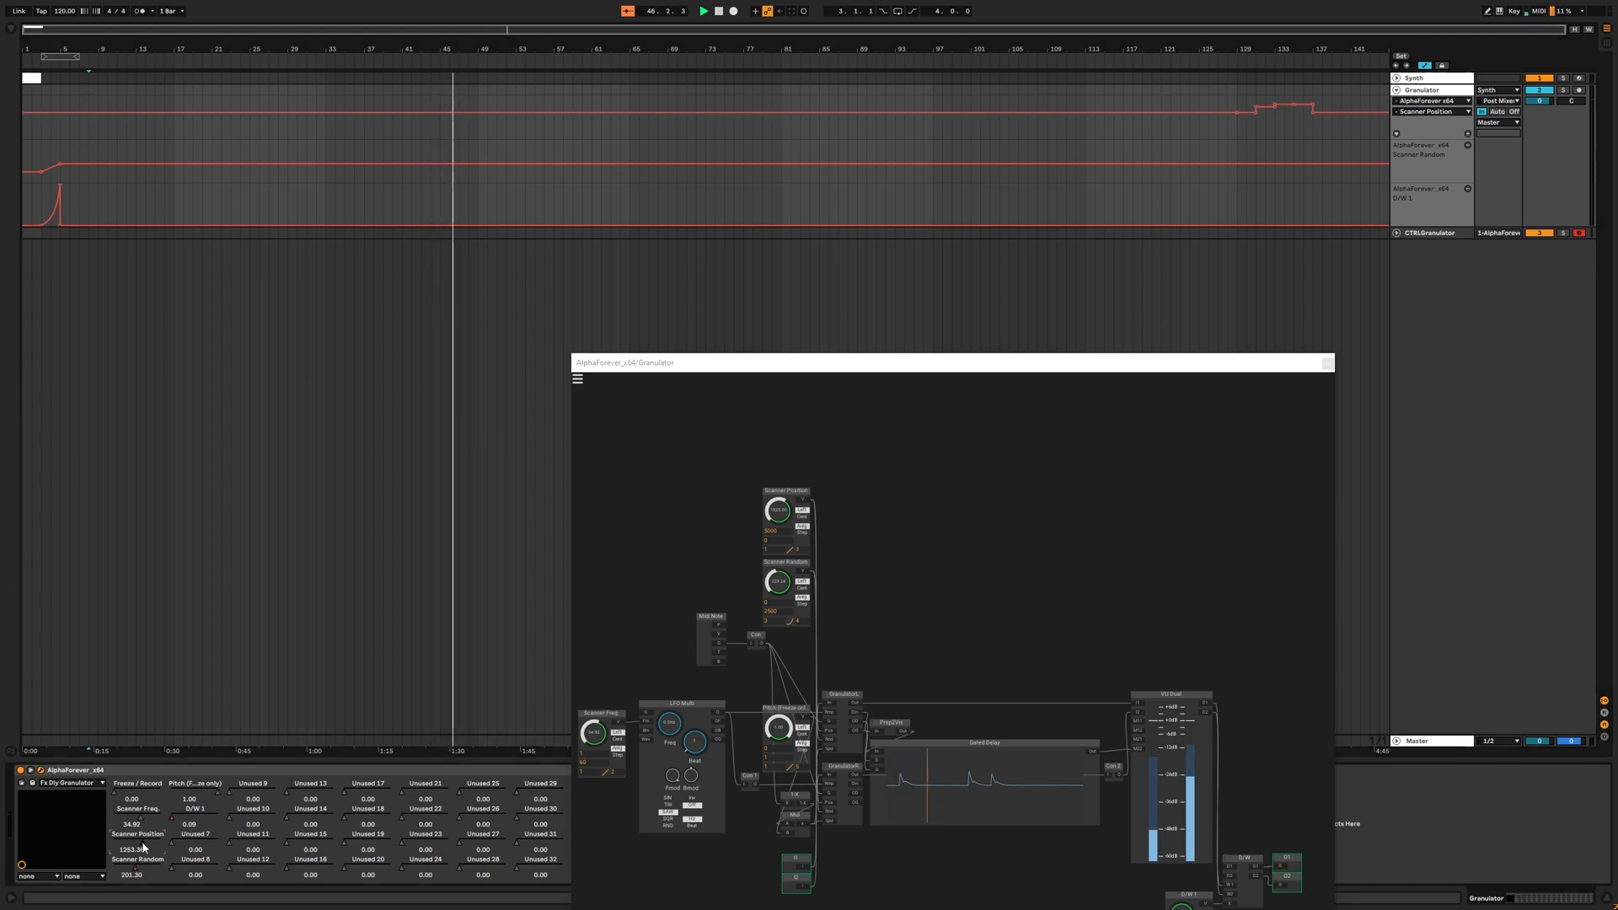
click(1467, 133)
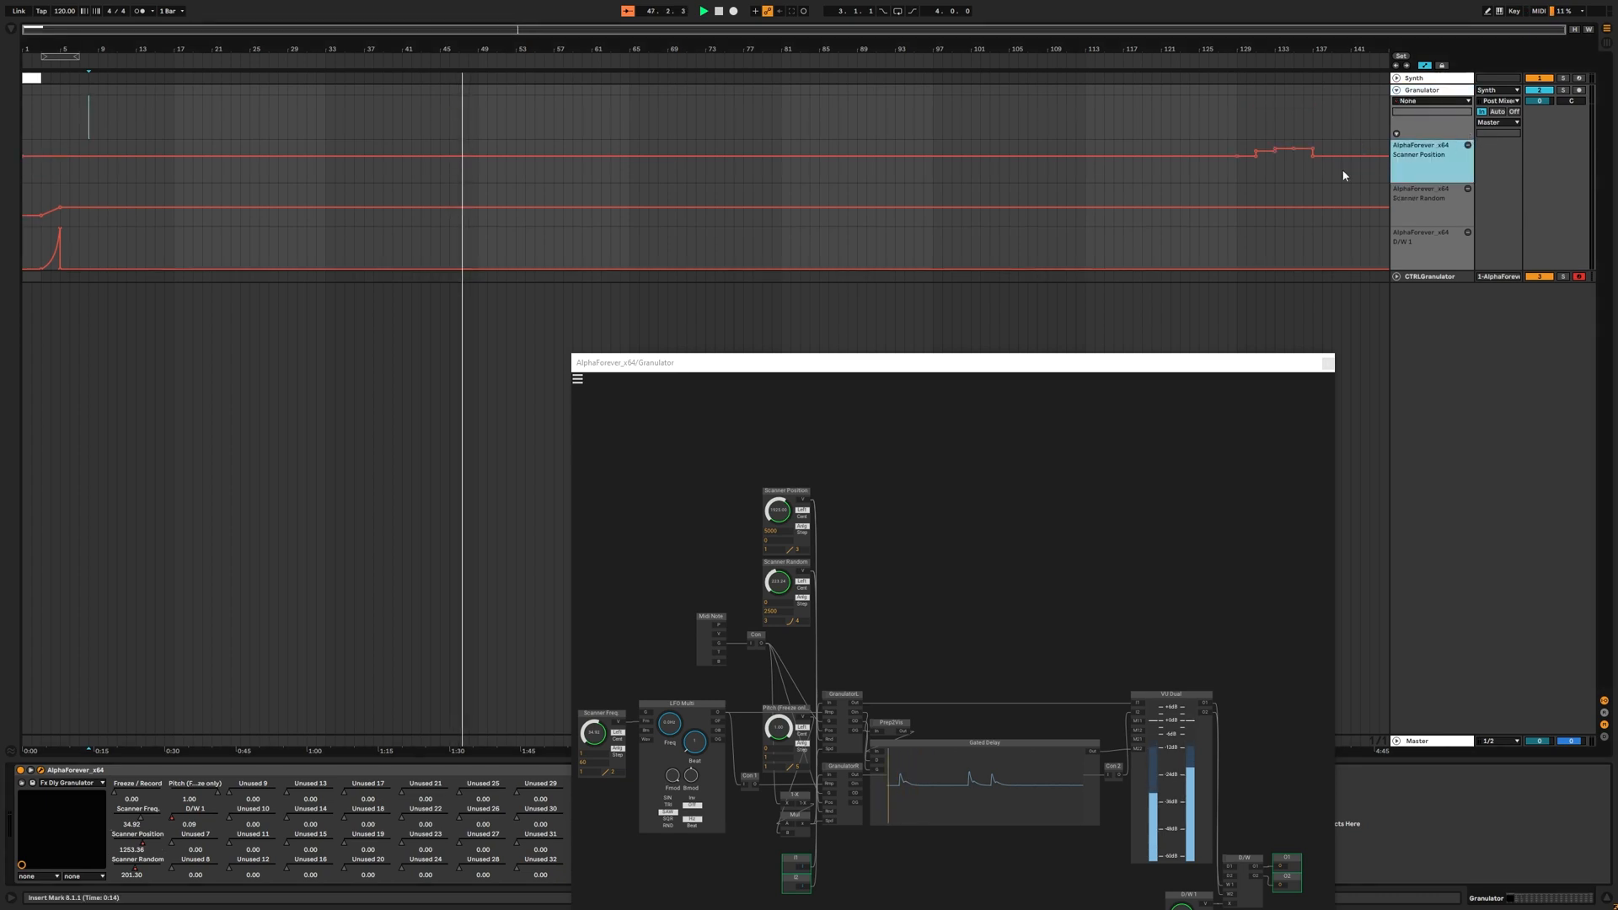
Copy the stepped Scanner Position automation from around bar 131 to bar 5 and remove the copy's second step and closing drop.
drag(1331, 165, 1261, 156)
key(ctrl+c)
click(63, 139)
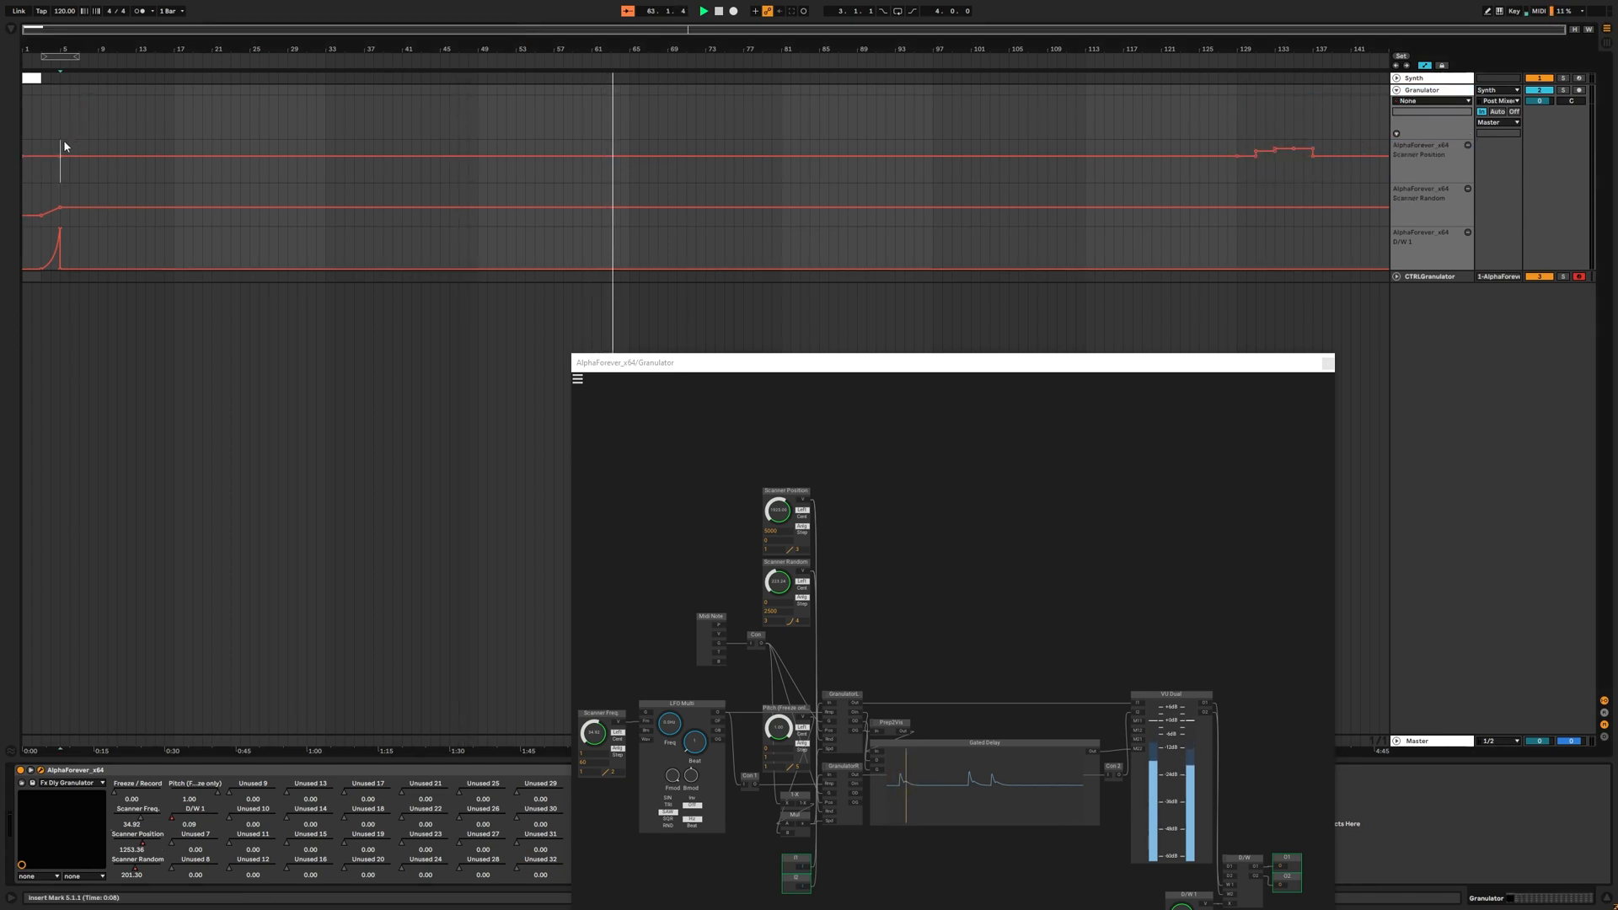
key(ctrl+v)
click(165, 173)
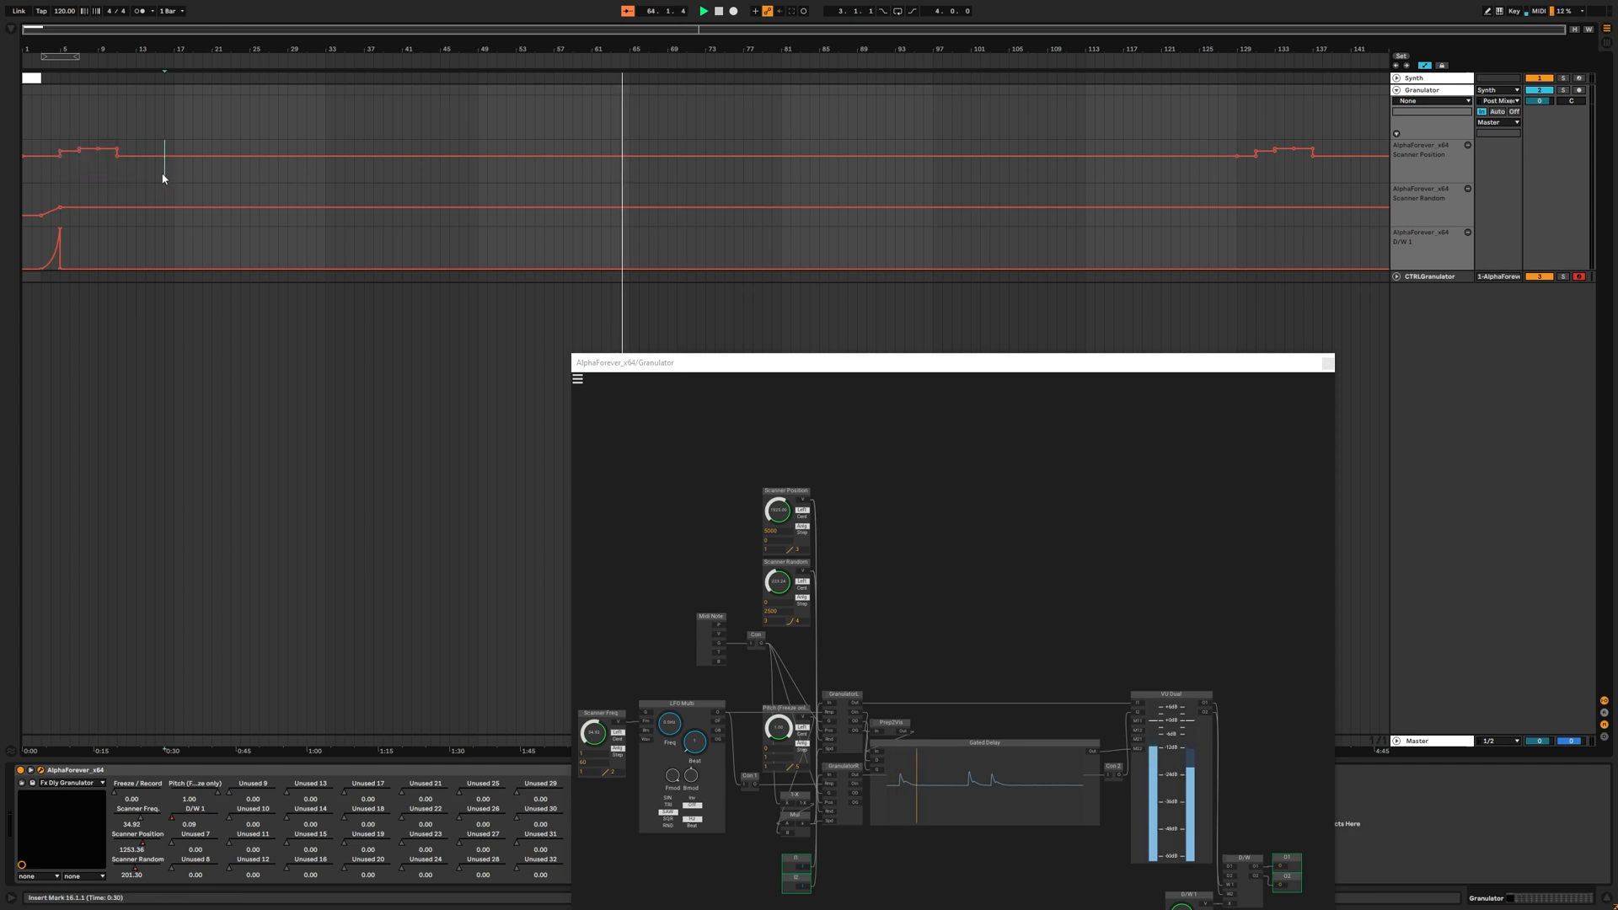
mouse_move(79, 147)
mouse_down()
mouse_move(117, 151)
mouse_move(78, 153)
mouse_up()
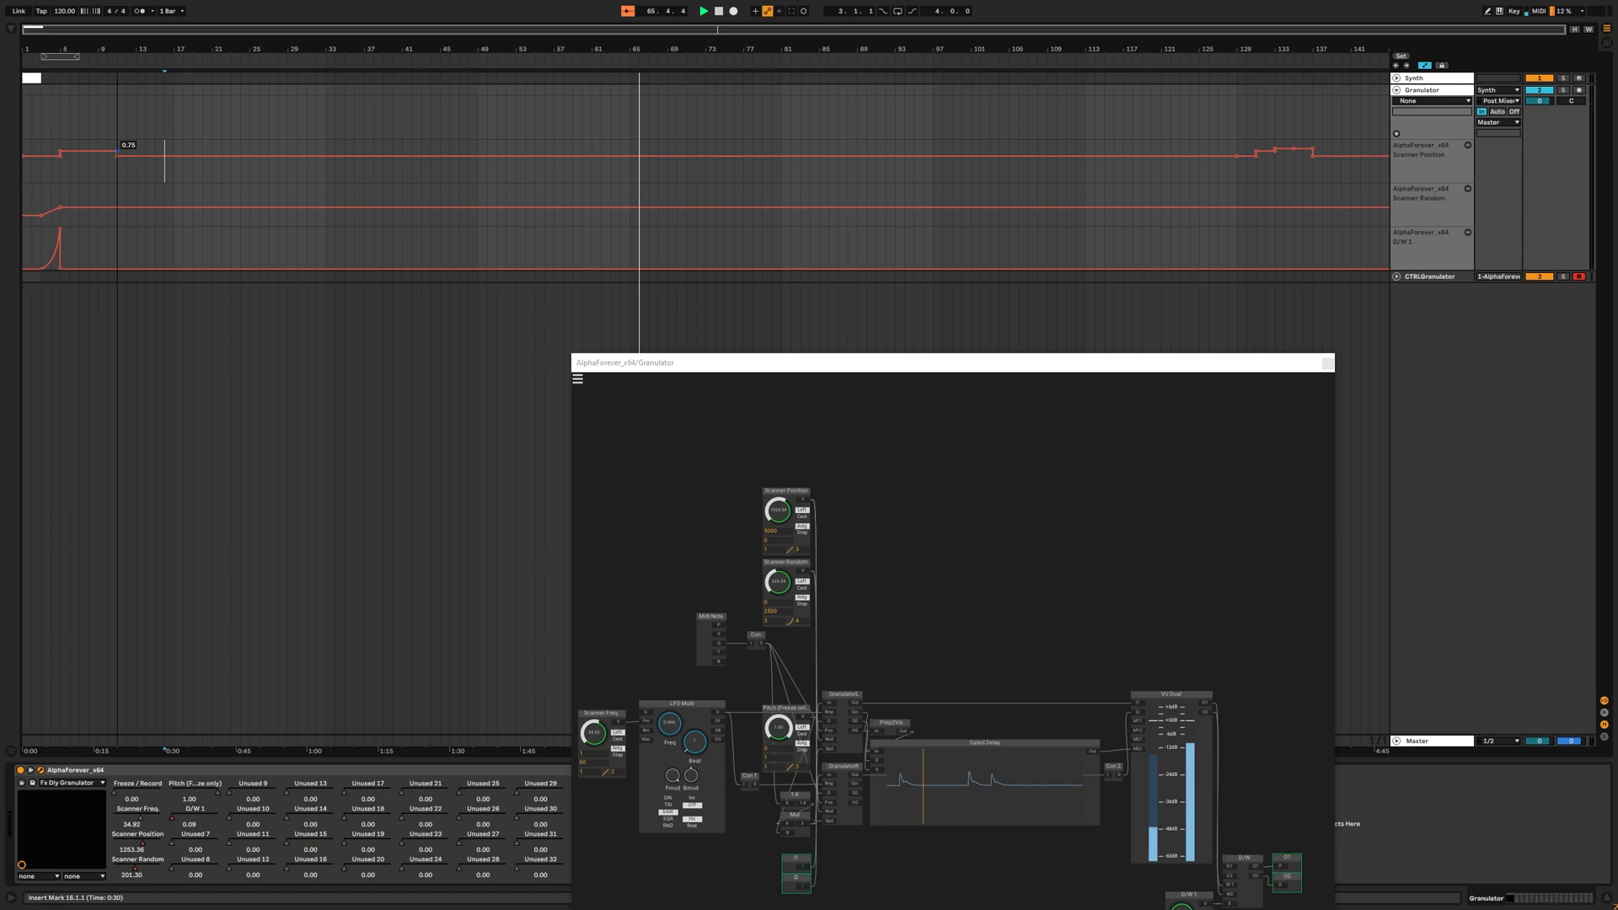
click(116, 155)
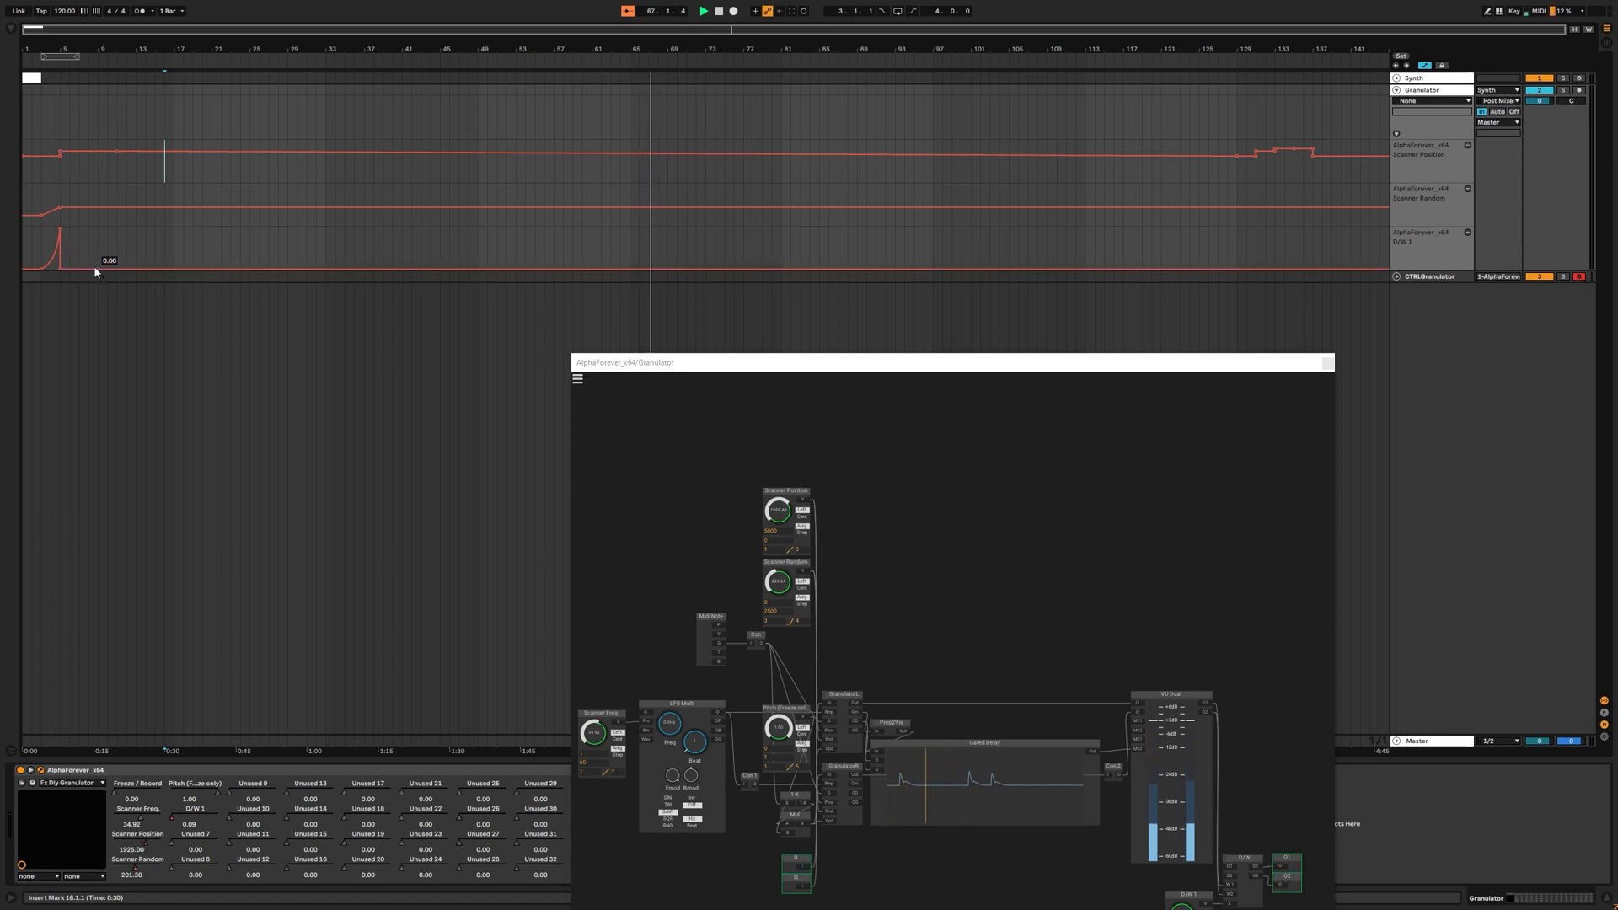
Draw a second curved D/W 1 rise from bar 5 to bar 11, dropping to 0, and lower Scanner Random to 0 at bar 11.
mouse_move(117, 268)
mouse_down()
mouse_move(116, 229)
mouse_move(119, 263)
mouse_move(97, 265)
mouse_up()
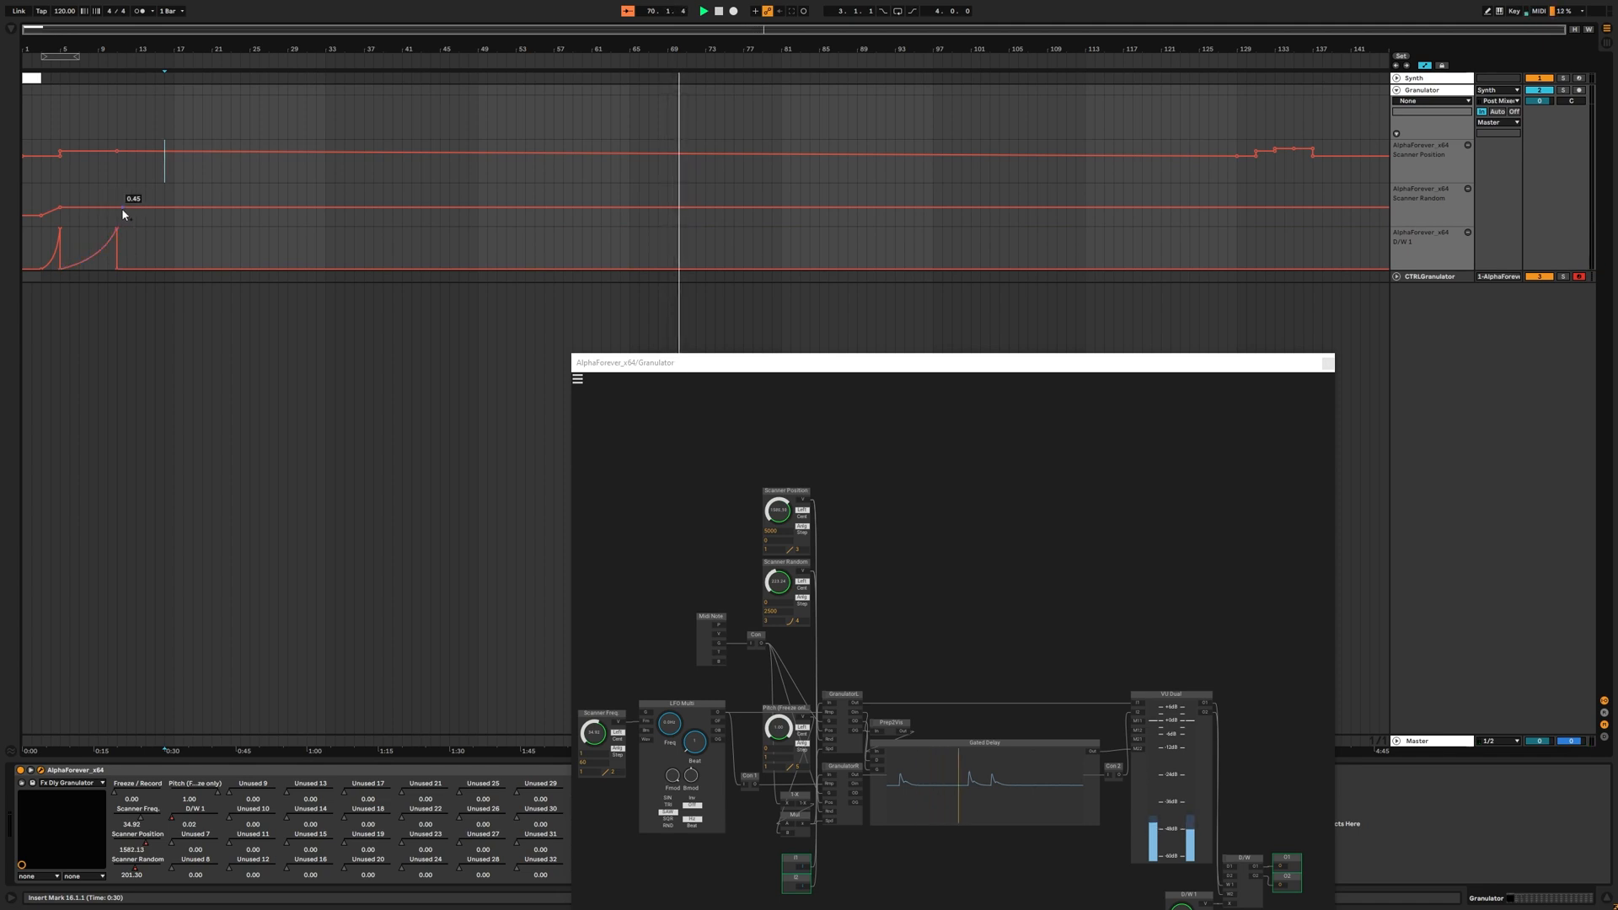
drag(119, 207, 126, 219)
Play the arrangement from the start to check the automation, and stop playback.
key(space)
key(Home)
key(space)
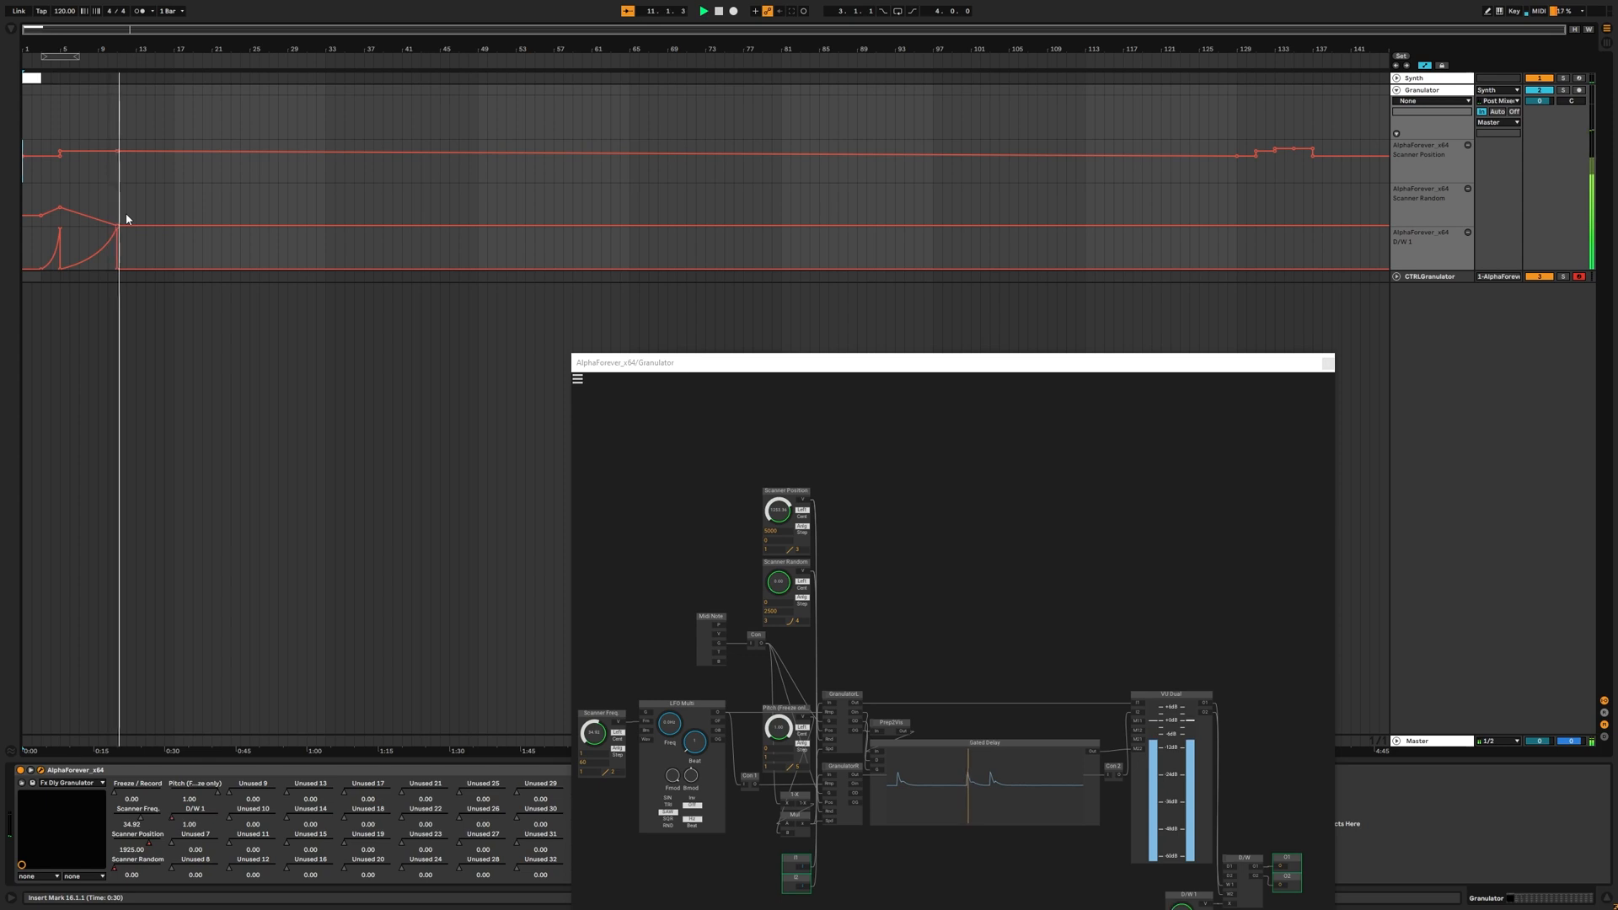
key(space)
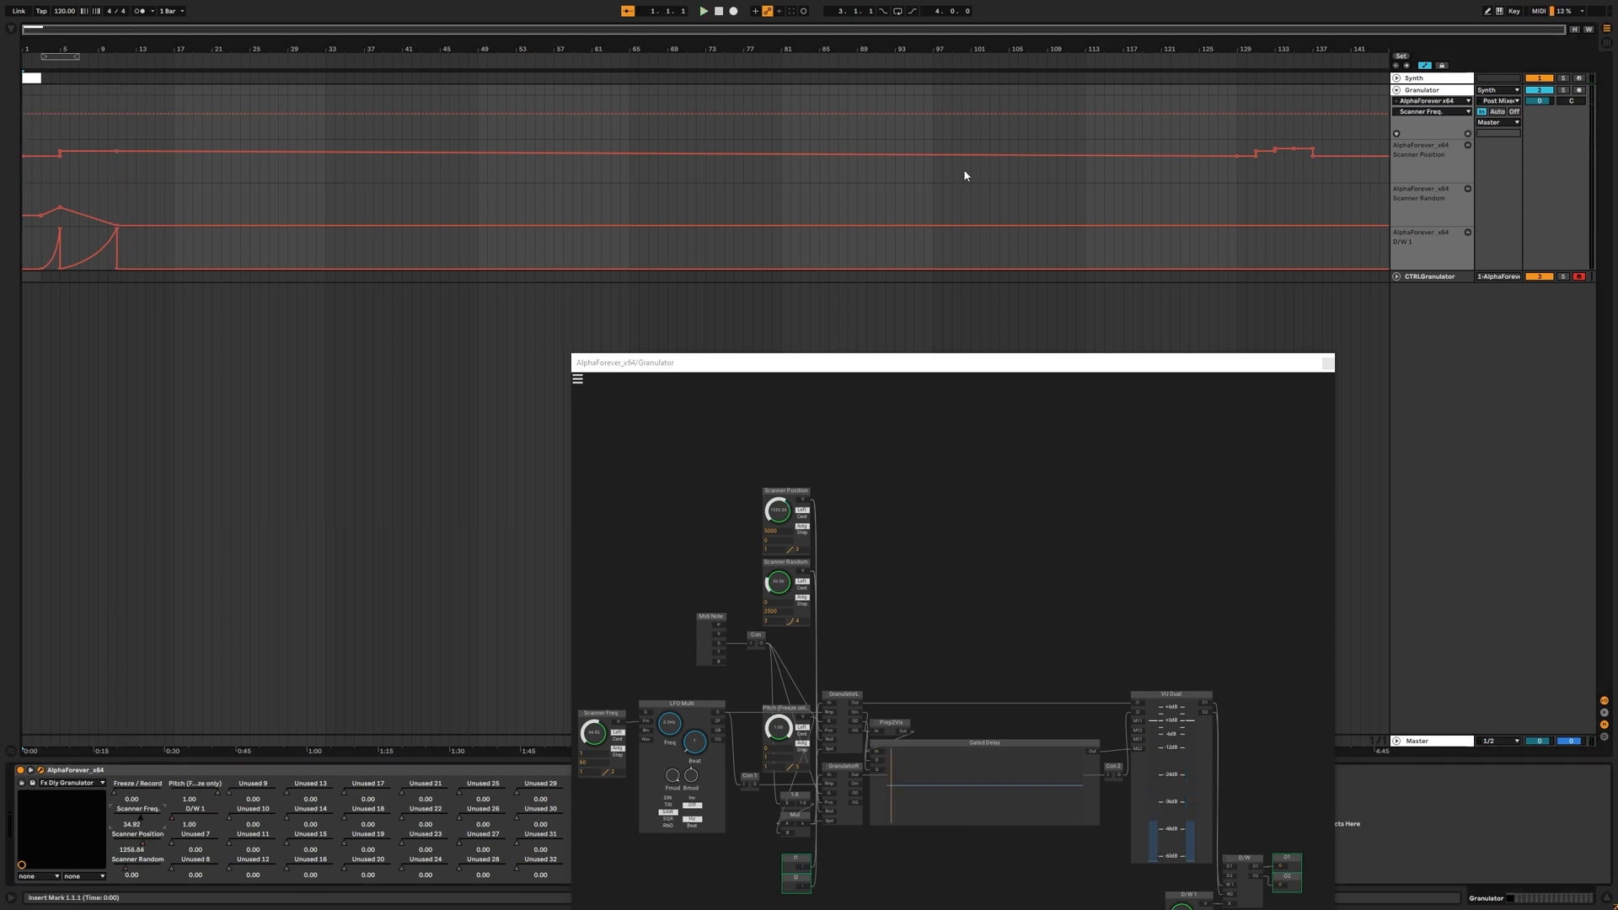
Put Scanner Freq. in its own automation lane and ramp it down from bar 5 to near the bottom at bar 11.
click(1468, 133)
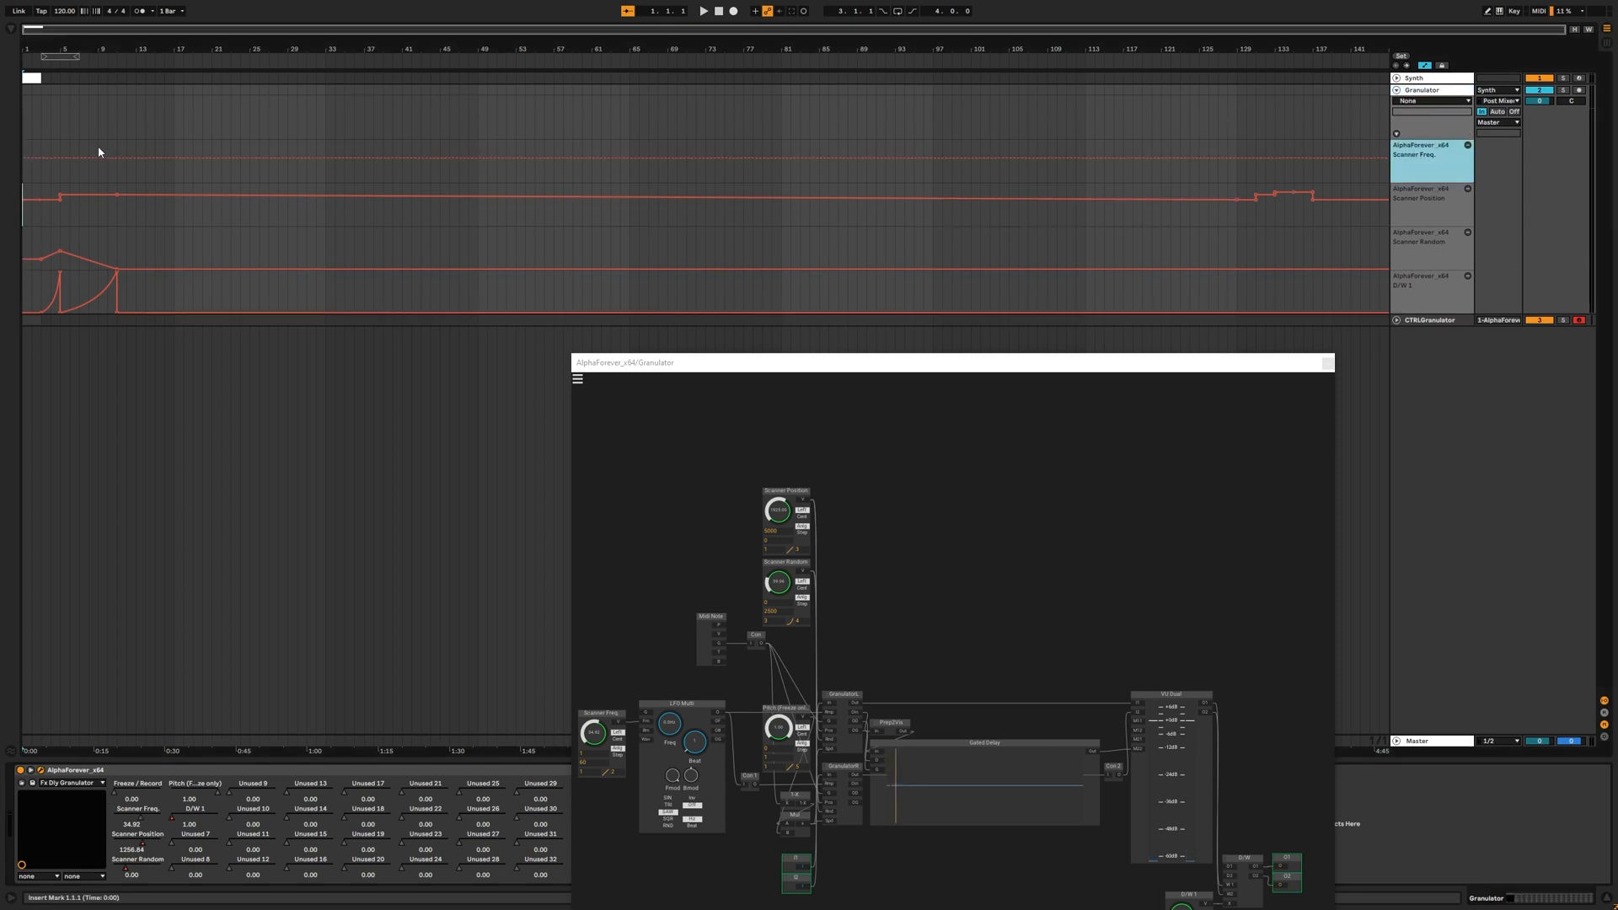
click(60, 157)
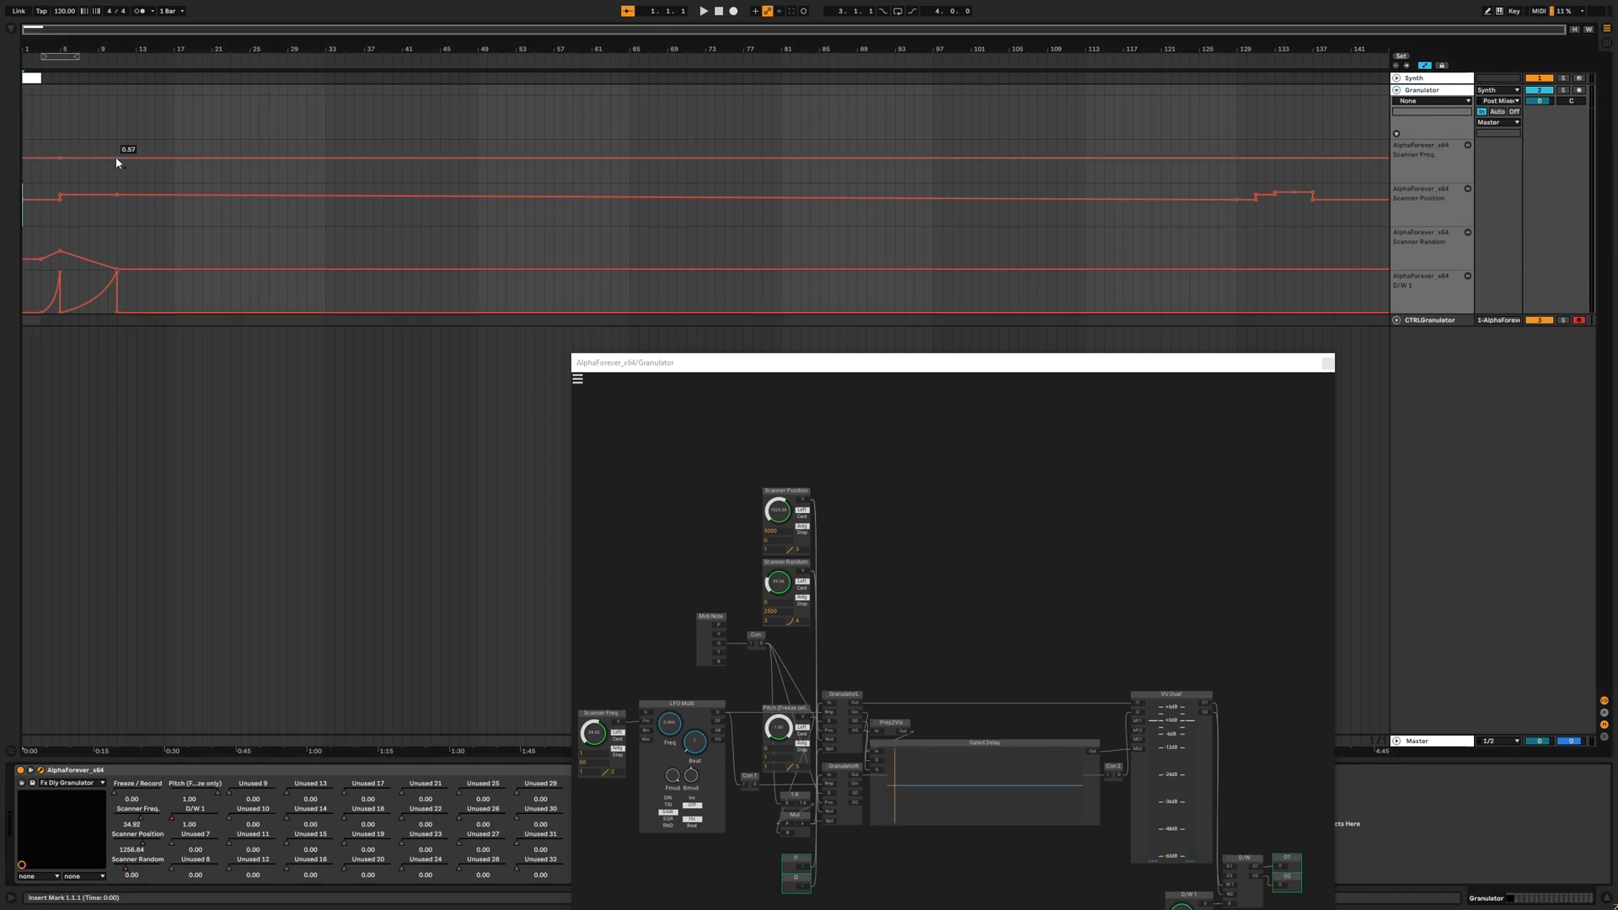
drag(117, 162, 117, 187)
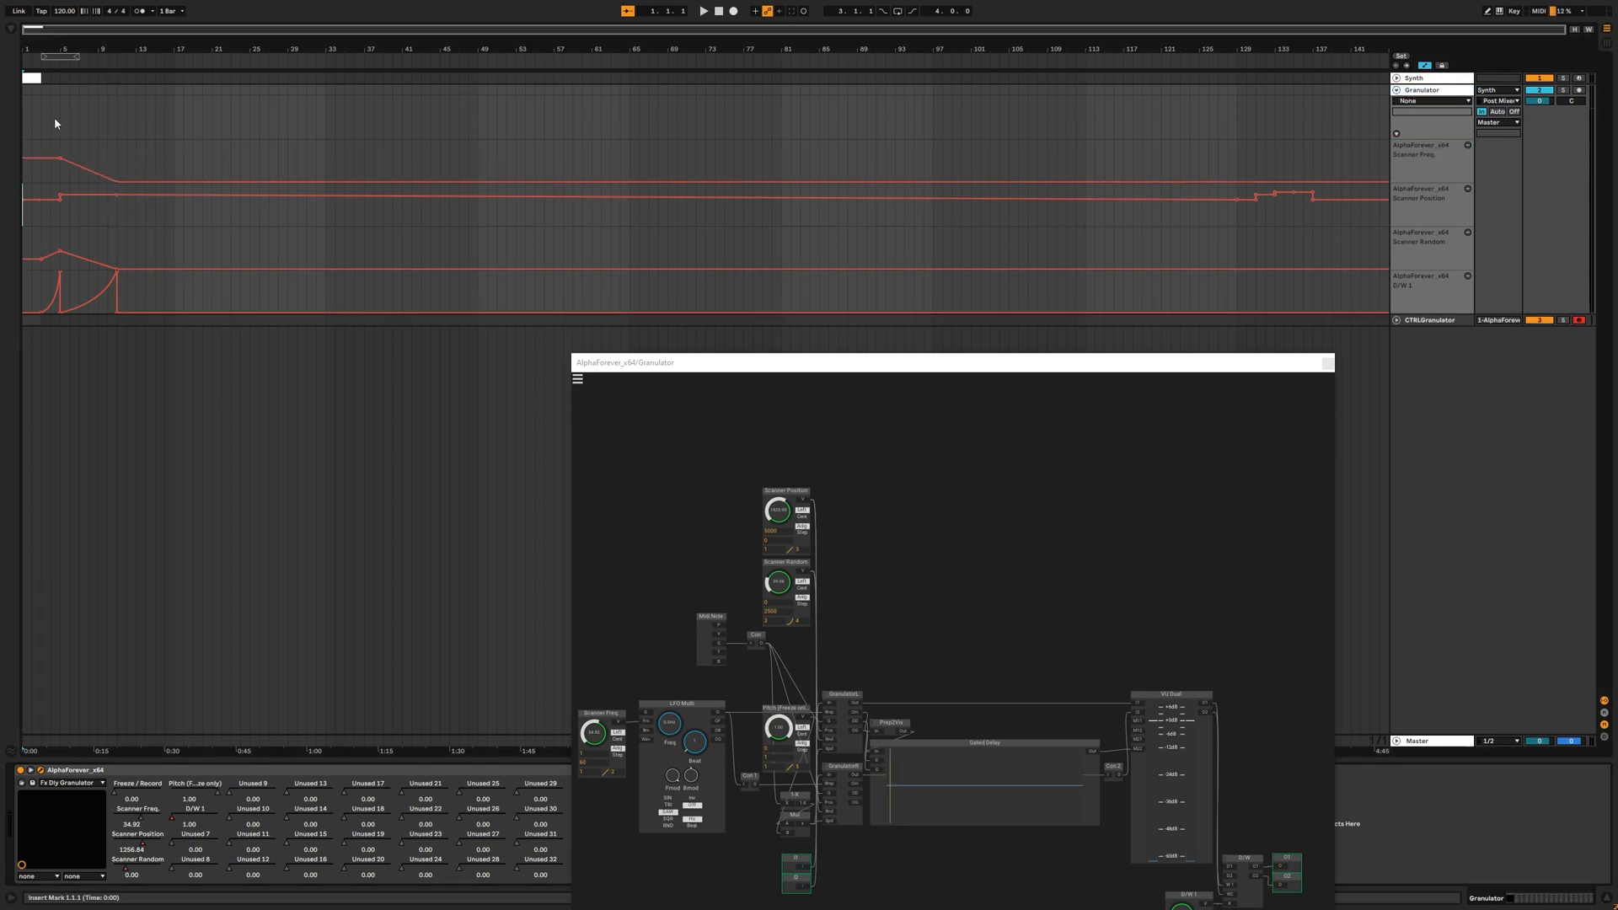
Play the arrangement from the start and listen through bar 11 to check the Scanner Freq. automation.
key(space)
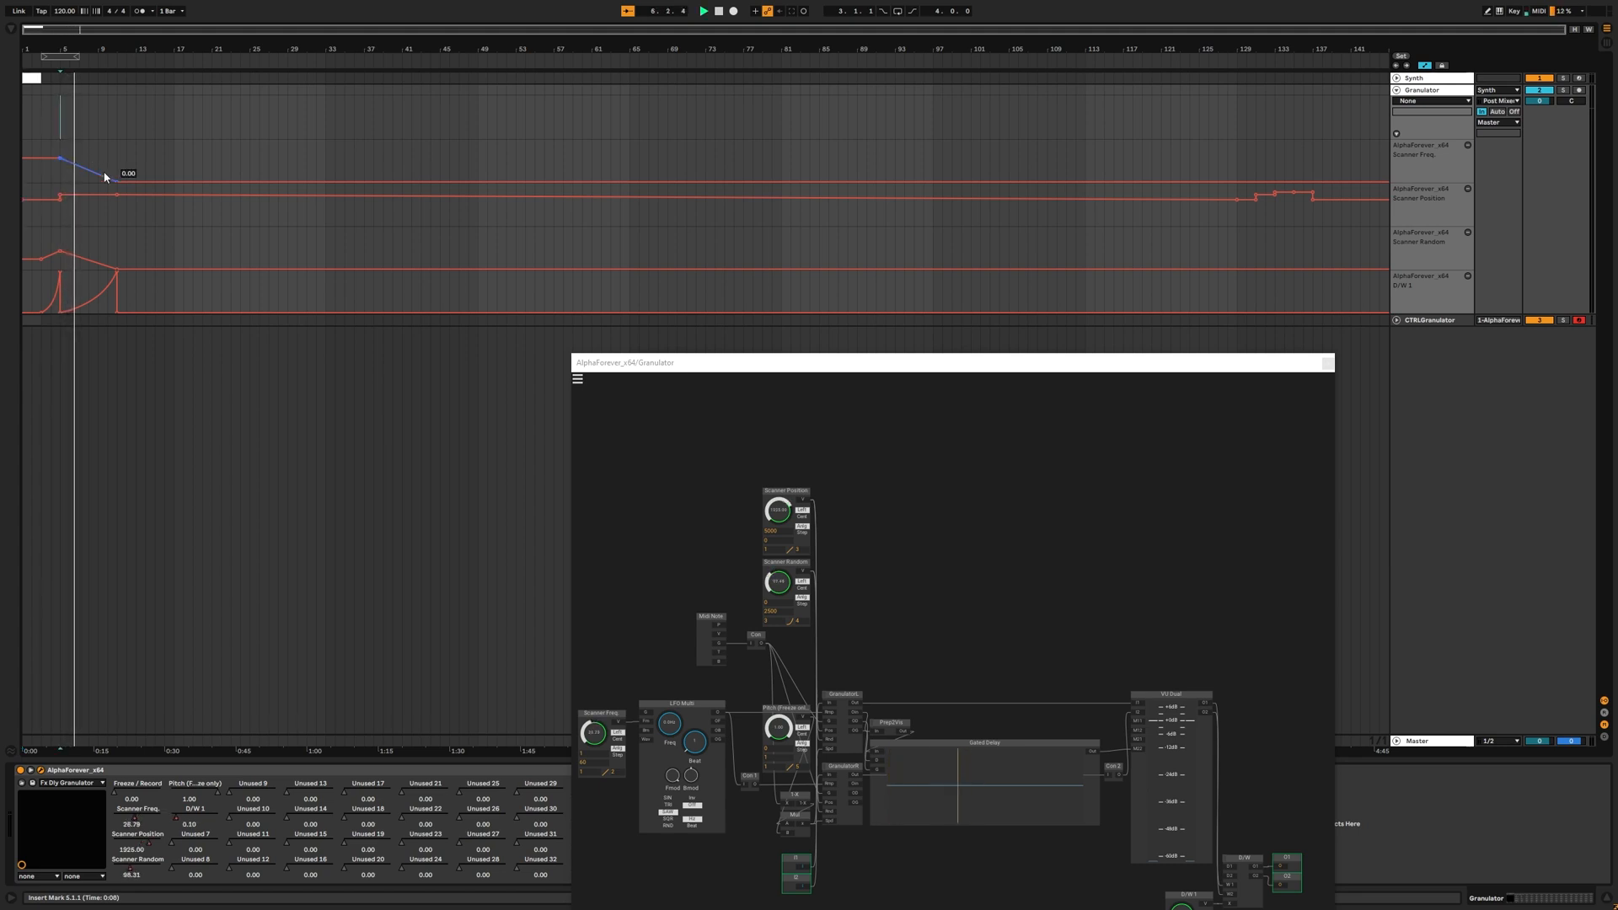
key(space)
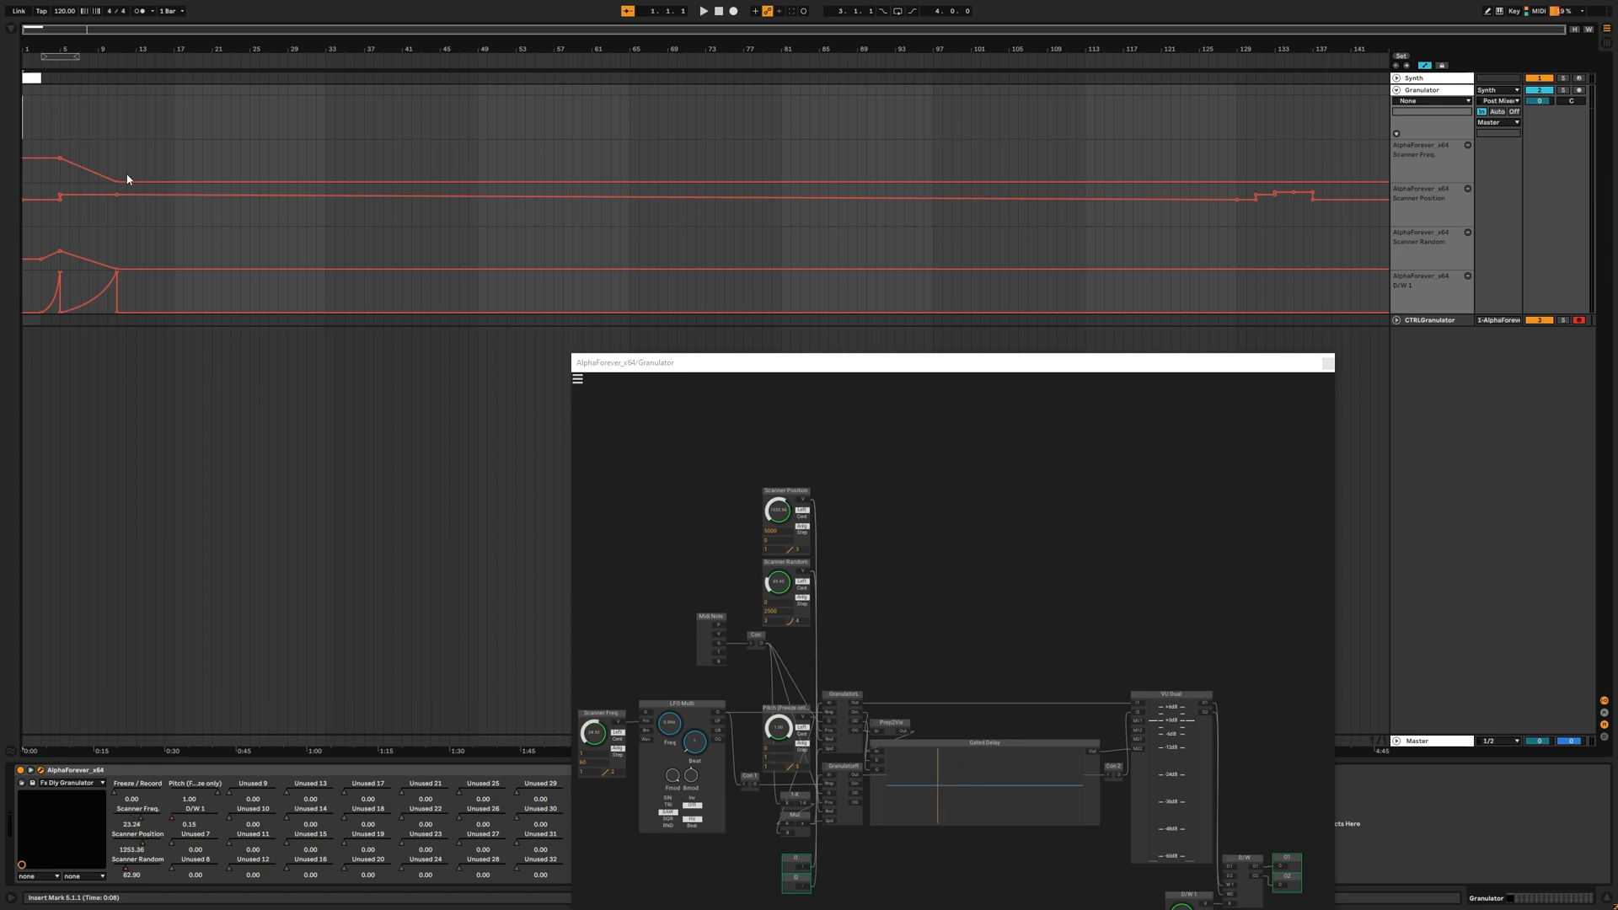
key(space)
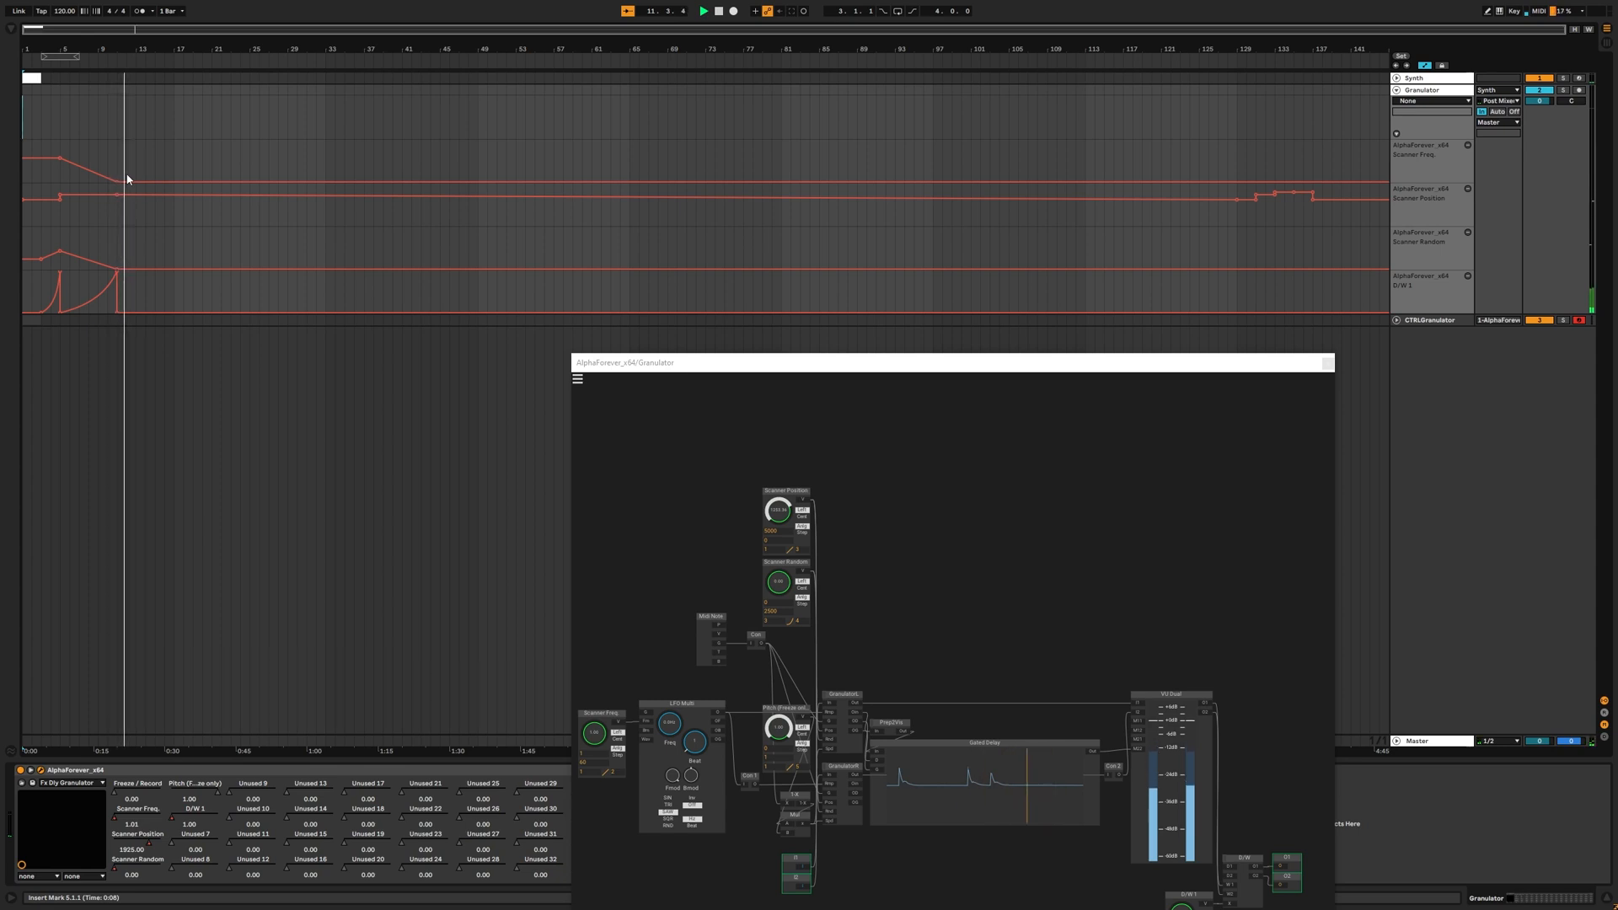
Copy the Fx Diy Reverb Deep device from the Synth track to the Granulator track, behind the granulator, and collapse the device views.
click(31, 770)
click(1451, 77)
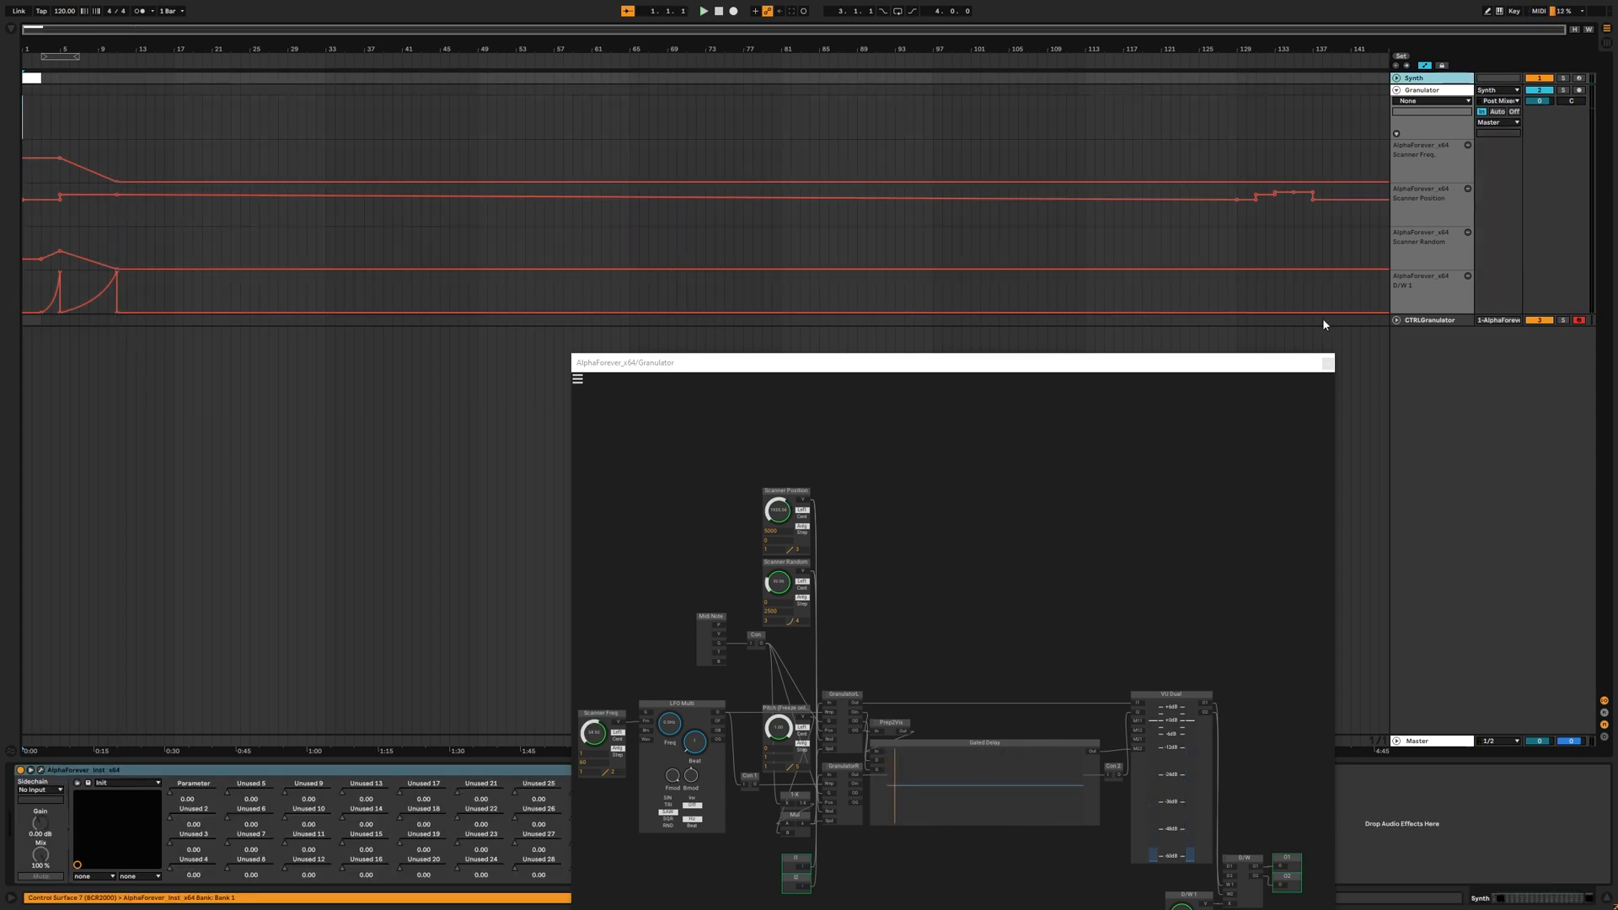
click(1328, 363)
click(31, 770)
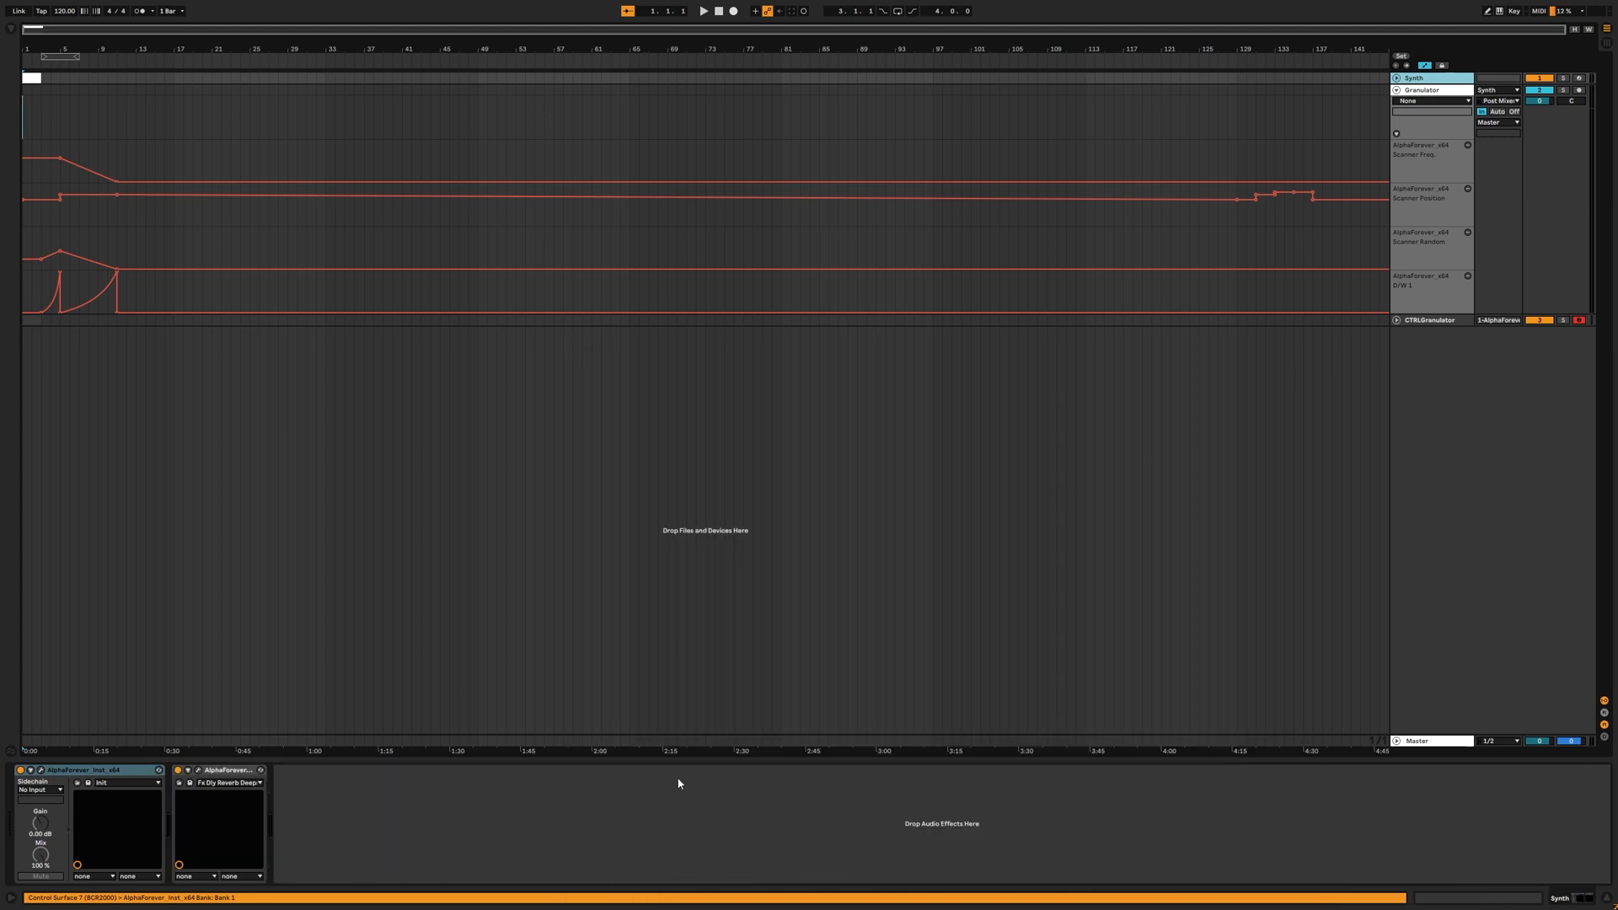
click(1418, 91)
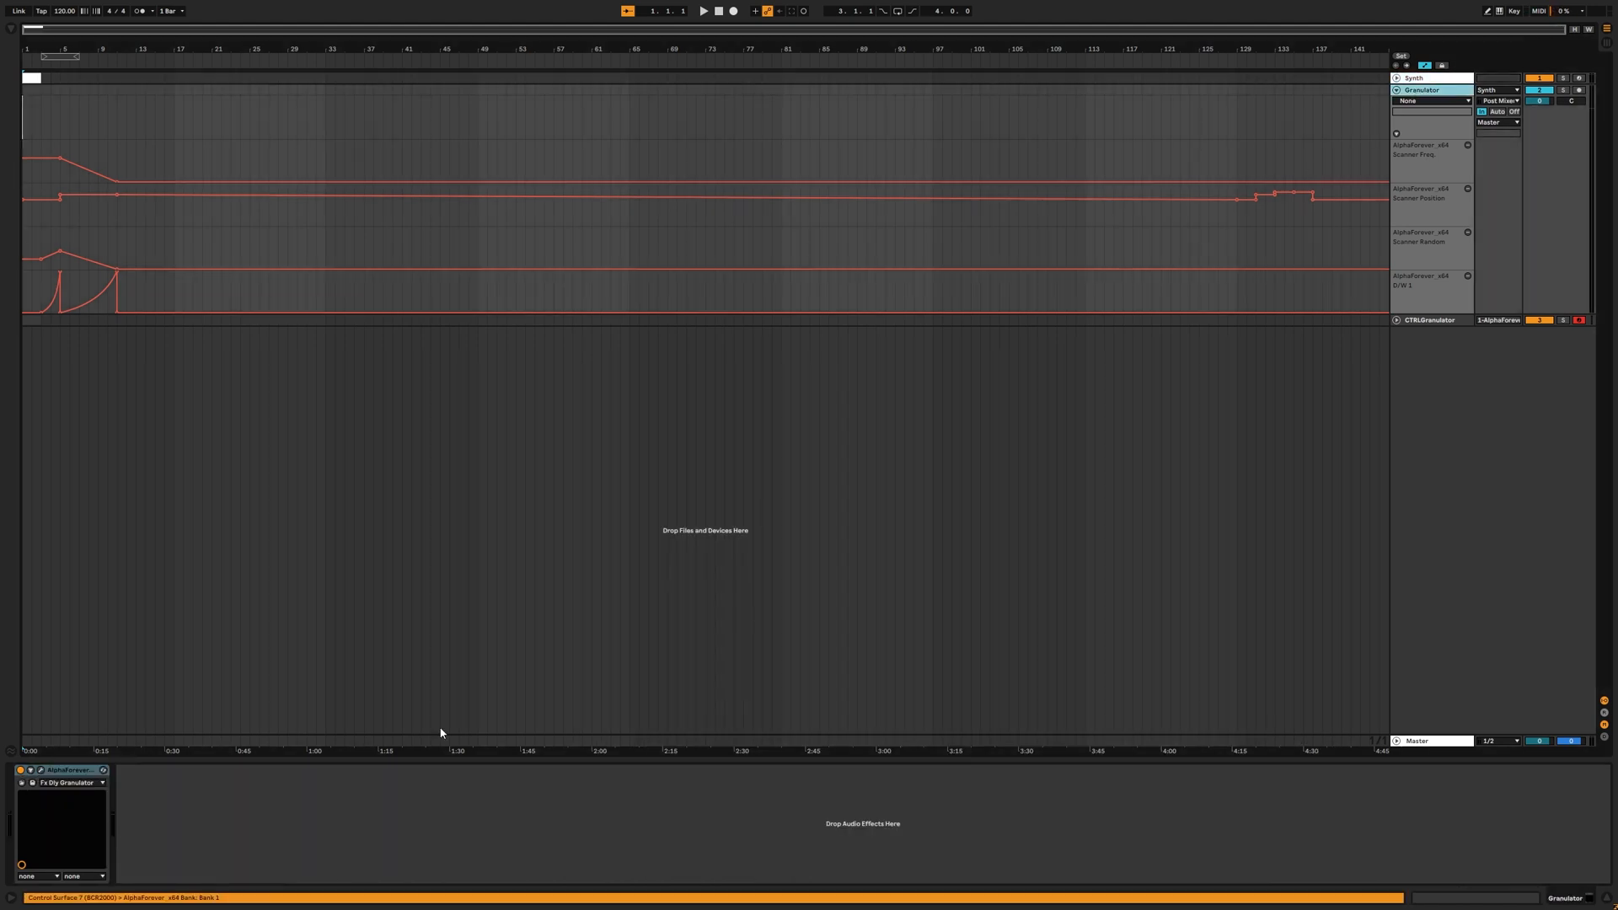
click(160, 793)
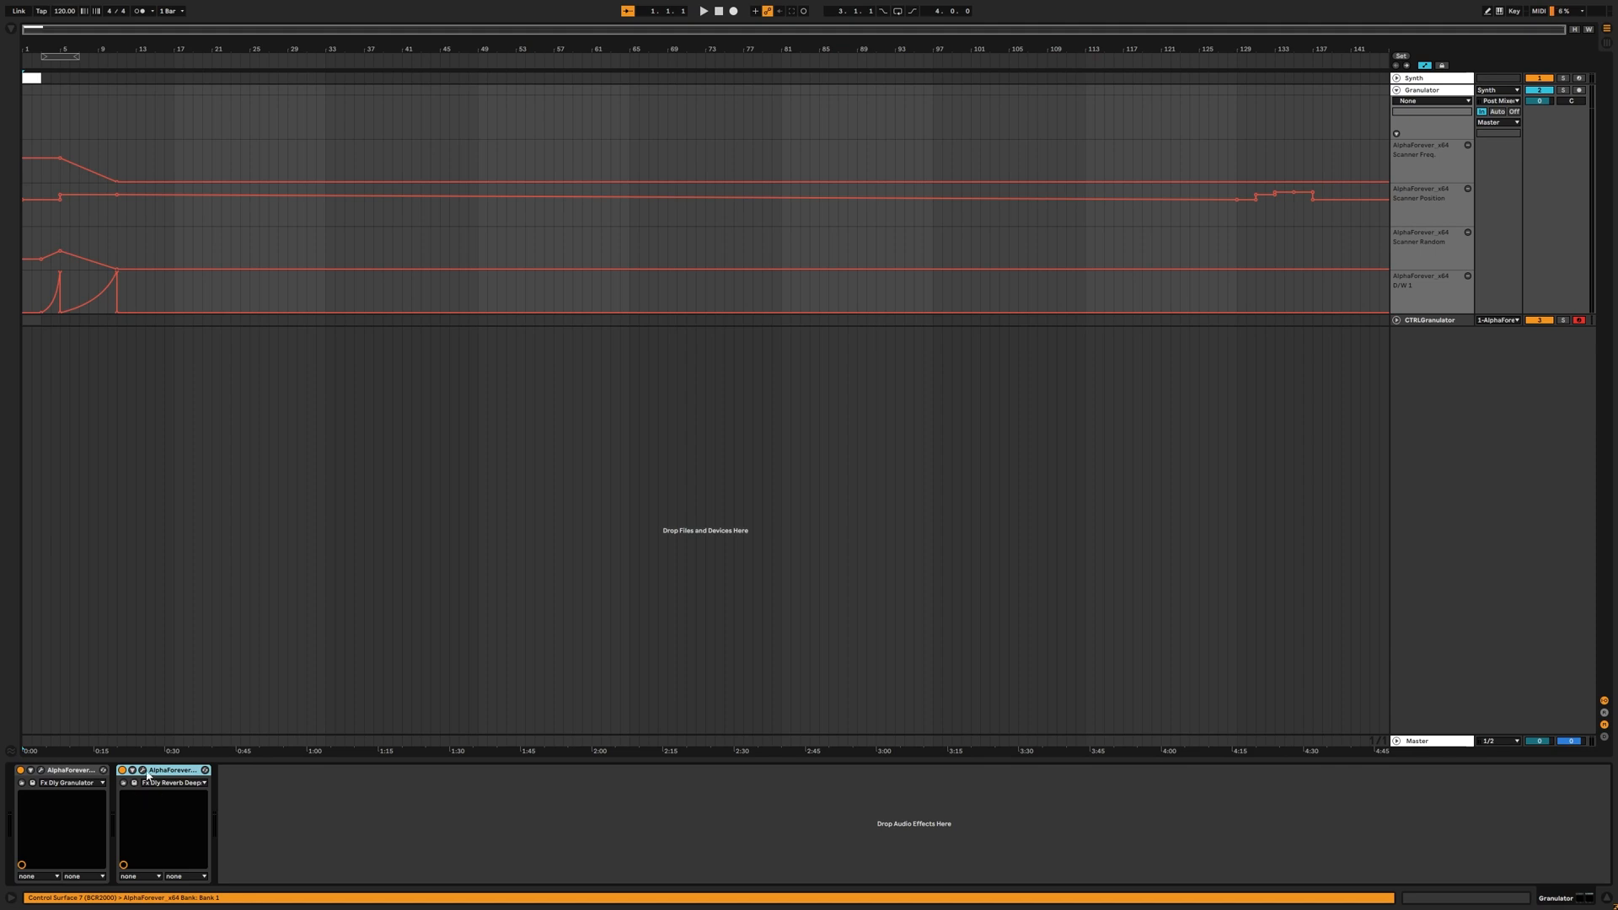
Open the copied reverb's patch and play the arrangement from the start with the whole patch in view.
click(142, 770)
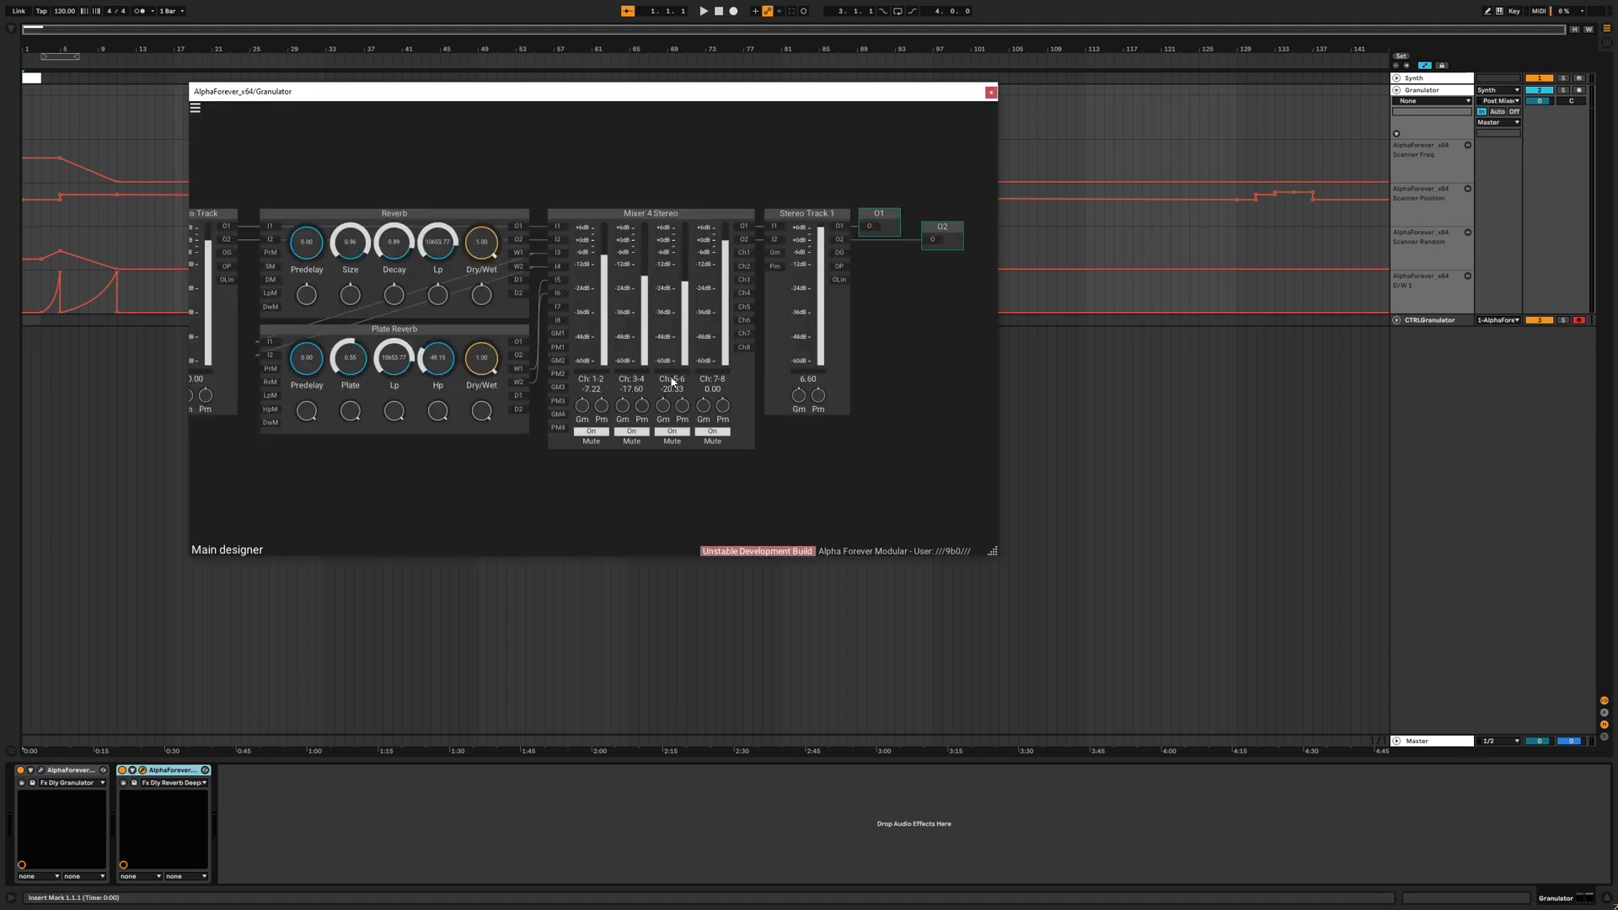
key(space)
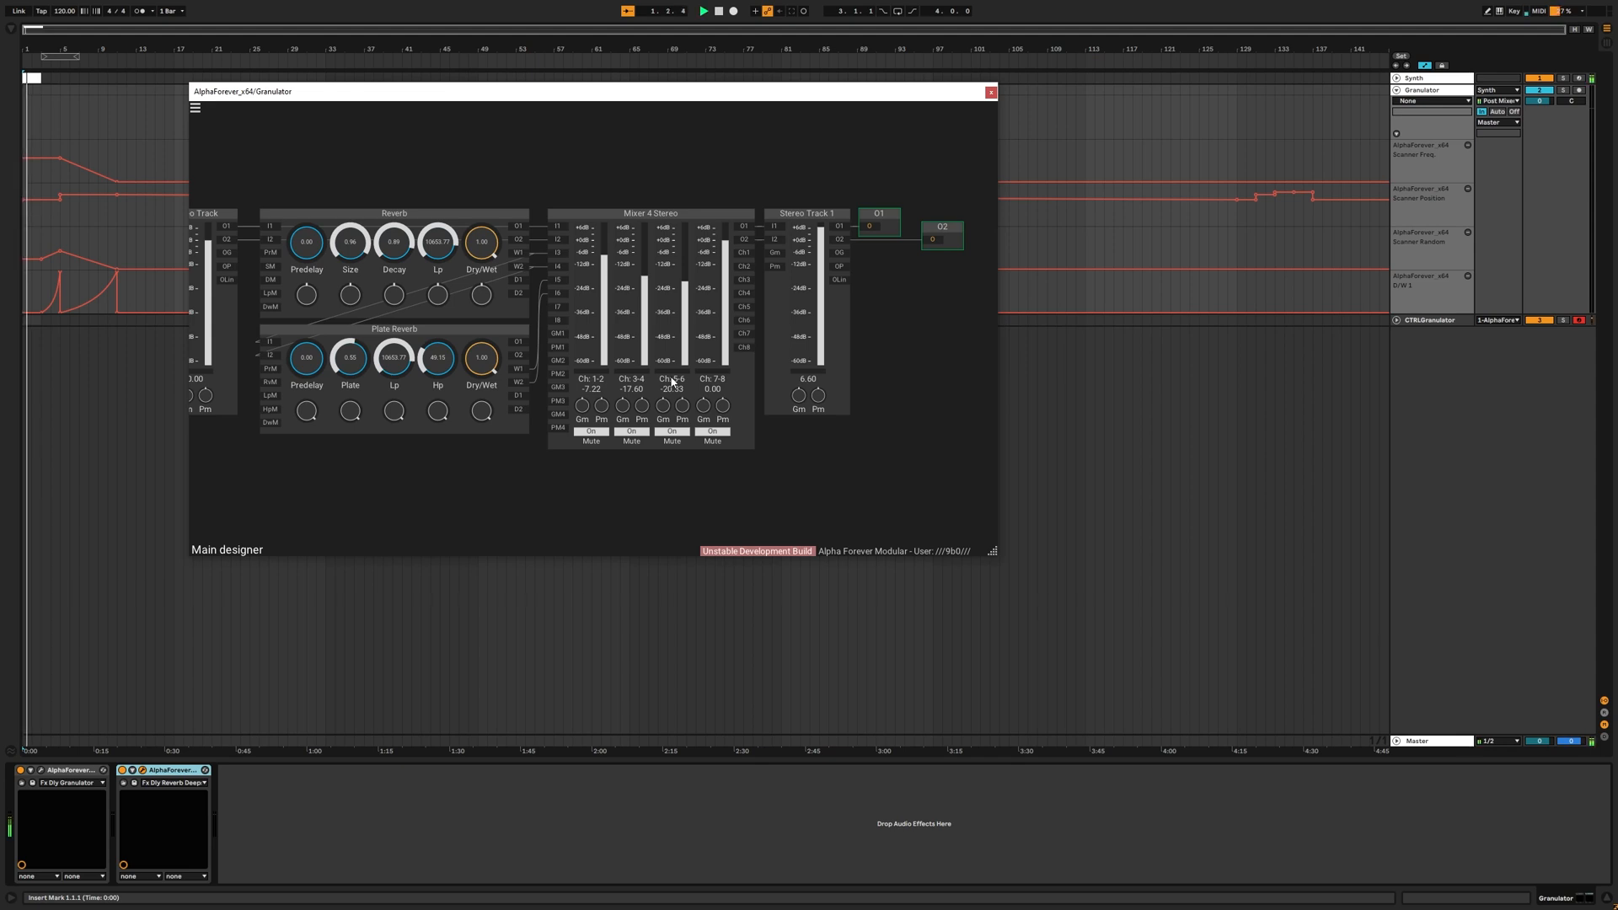
scroll(603, 163, down, 2)
drag(561, 145, 614, 192)
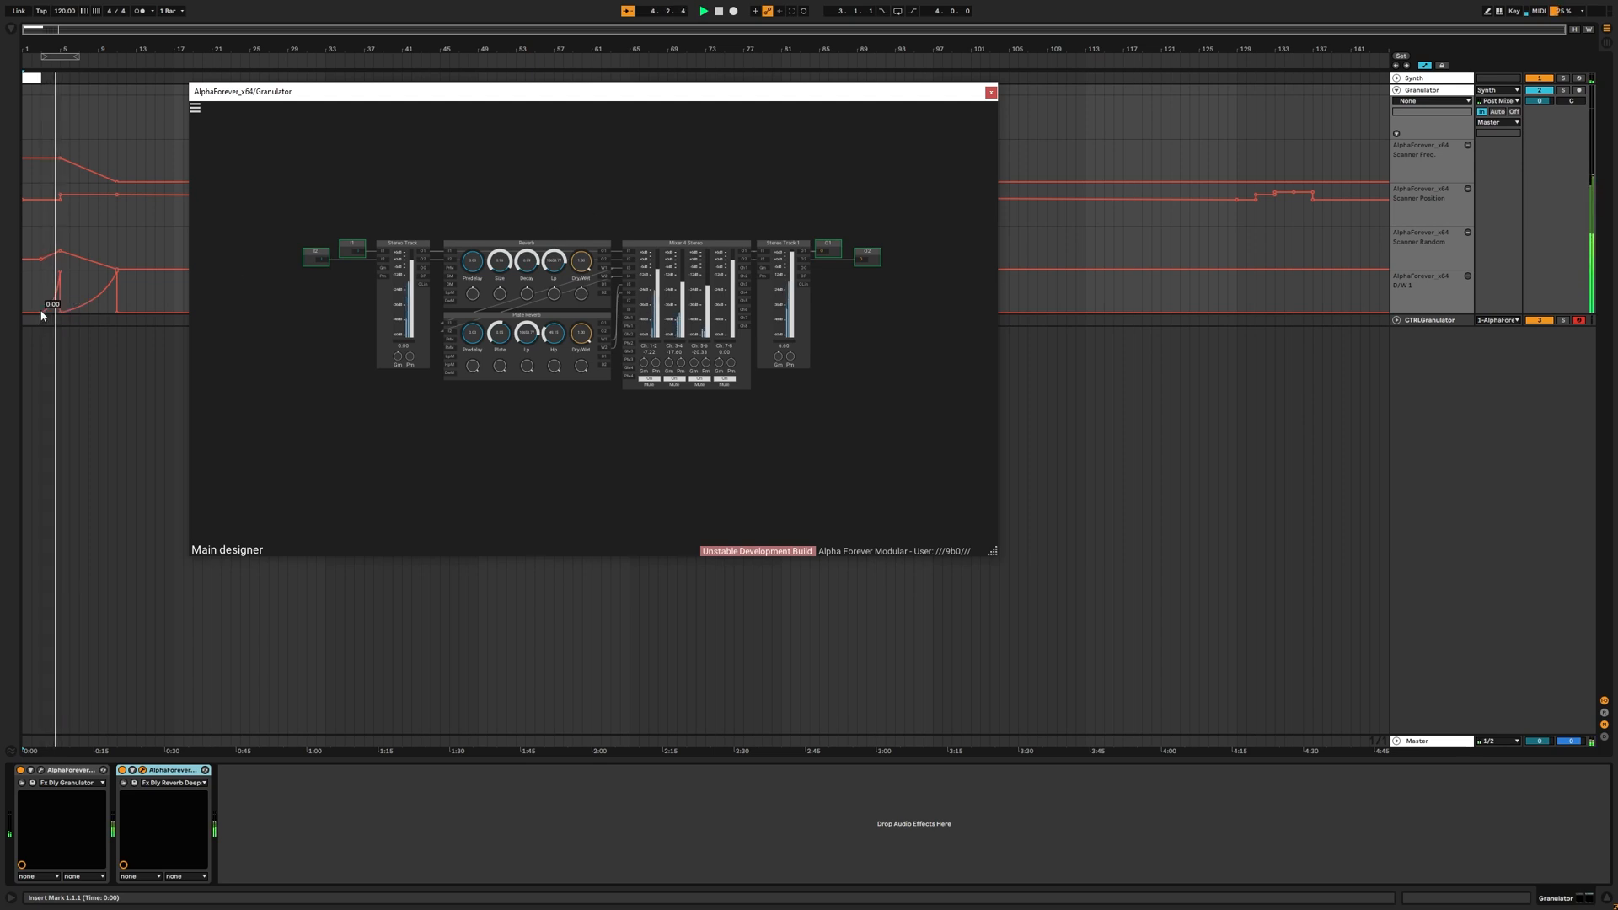
Move the start of the first D/W 1 rise earlier to about bar 2, close the reverb window and stop playback.
drag(41, 313, 32, 312)
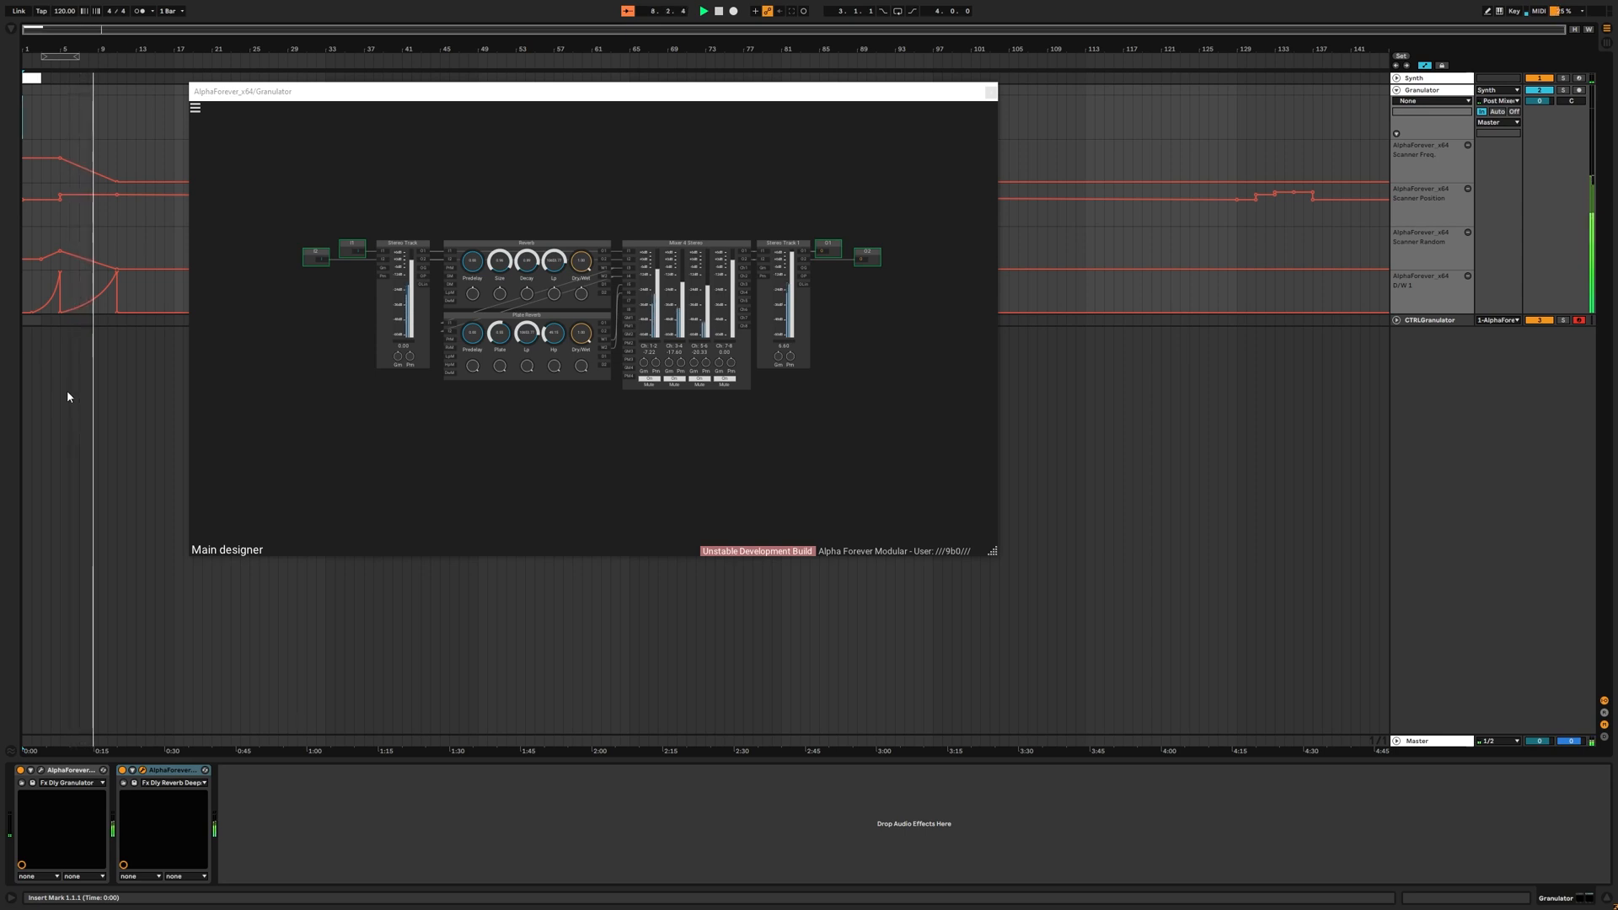
drag(421, 91, 462, 175)
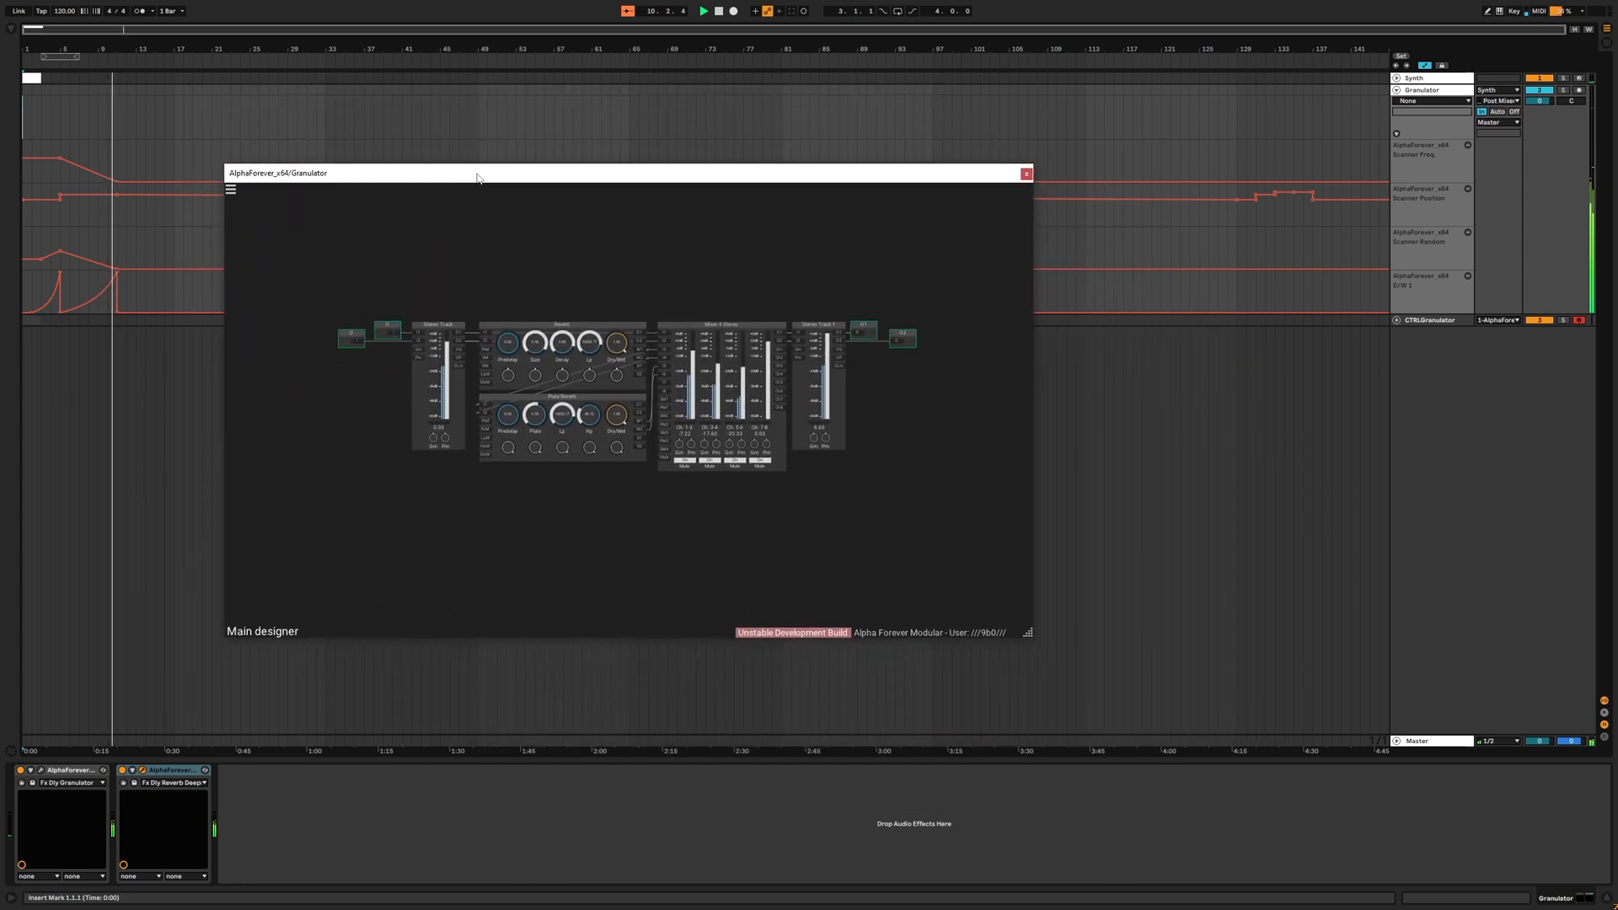
click(1026, 174)
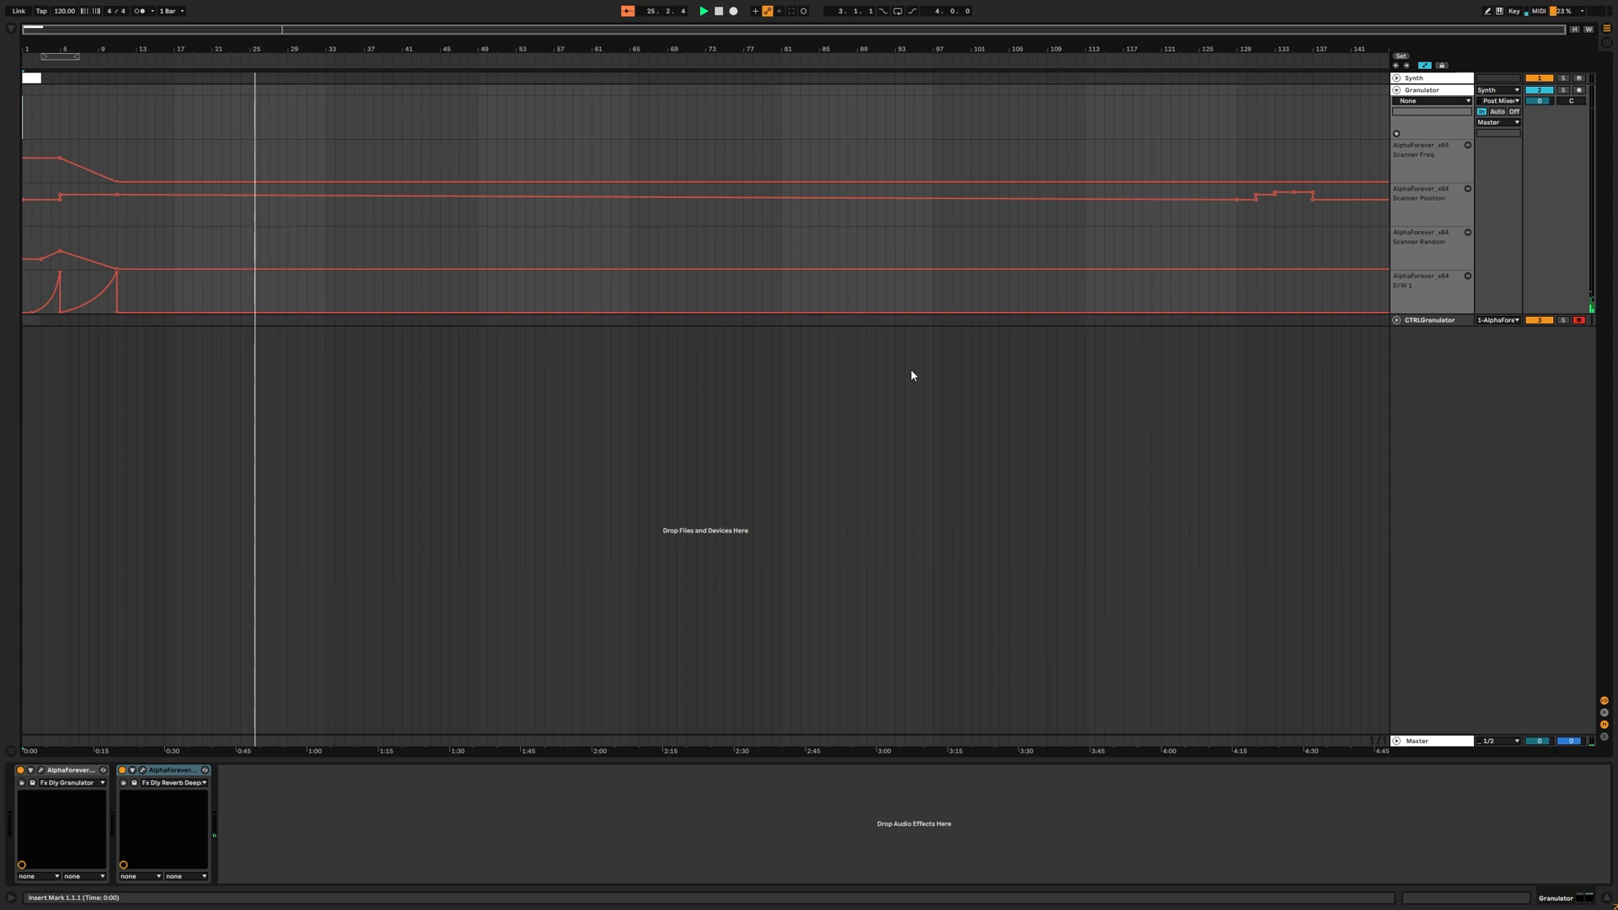
key(space)
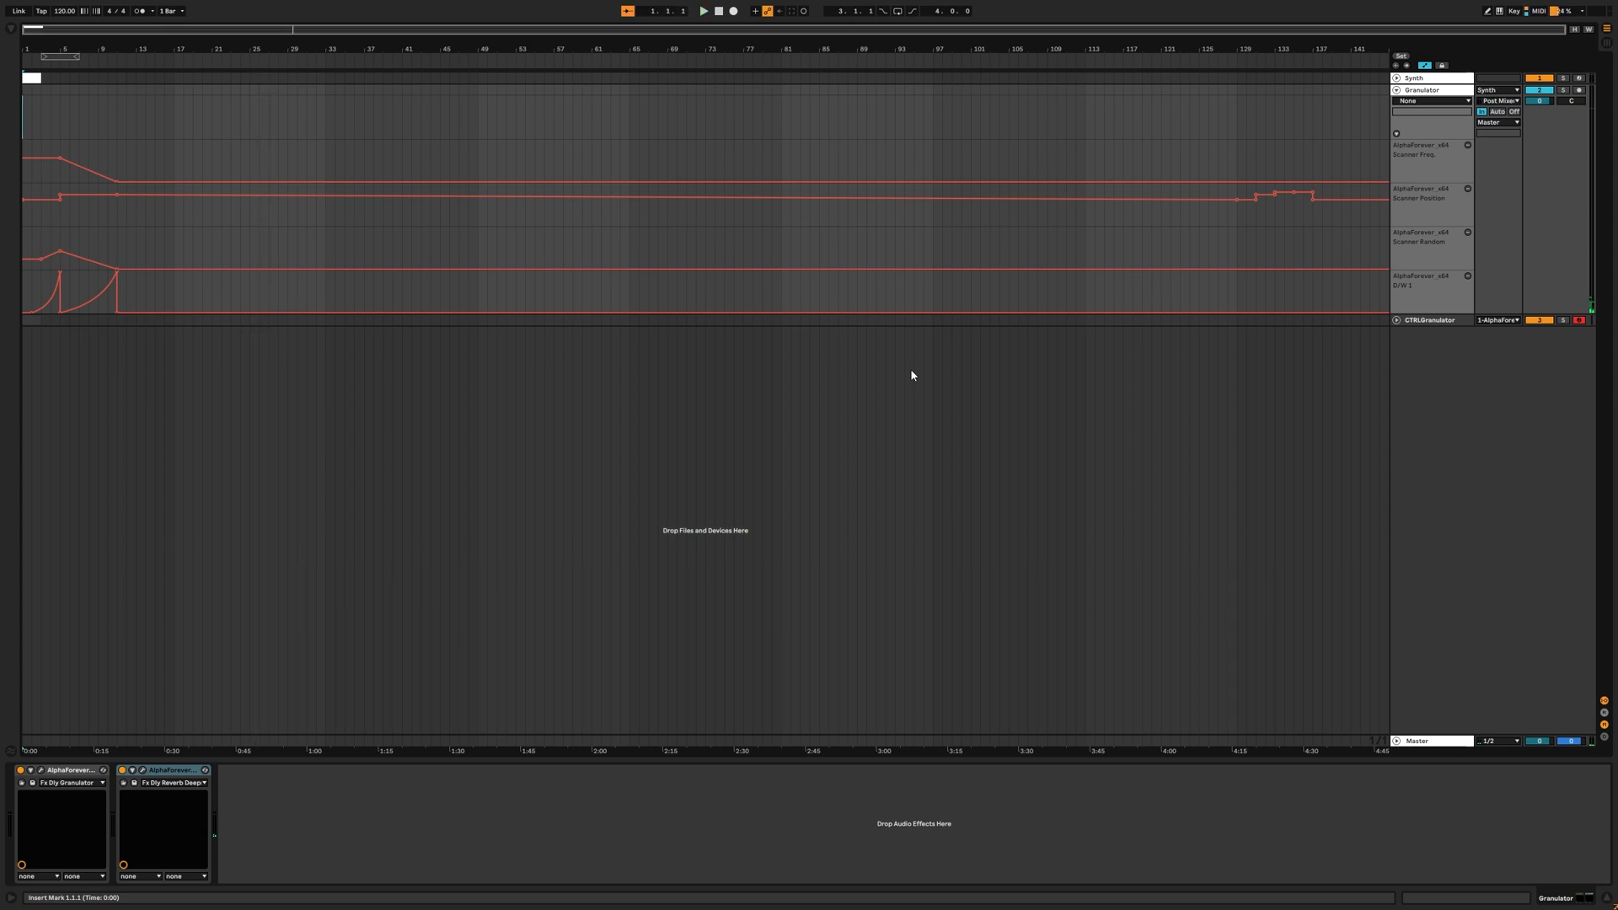